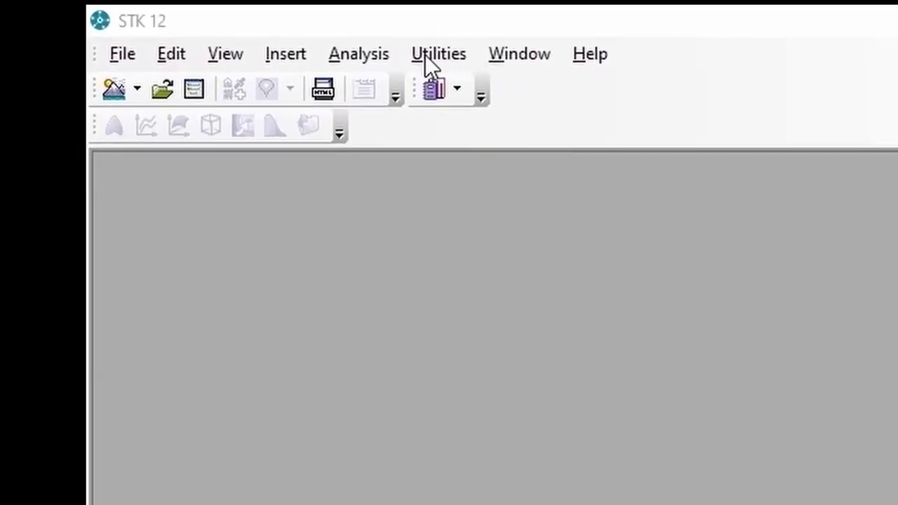
Open Utilities > Data Update to see the astro data sets' latest and current versions.
{"action": "left_click", "coordinate": [452, 56]}
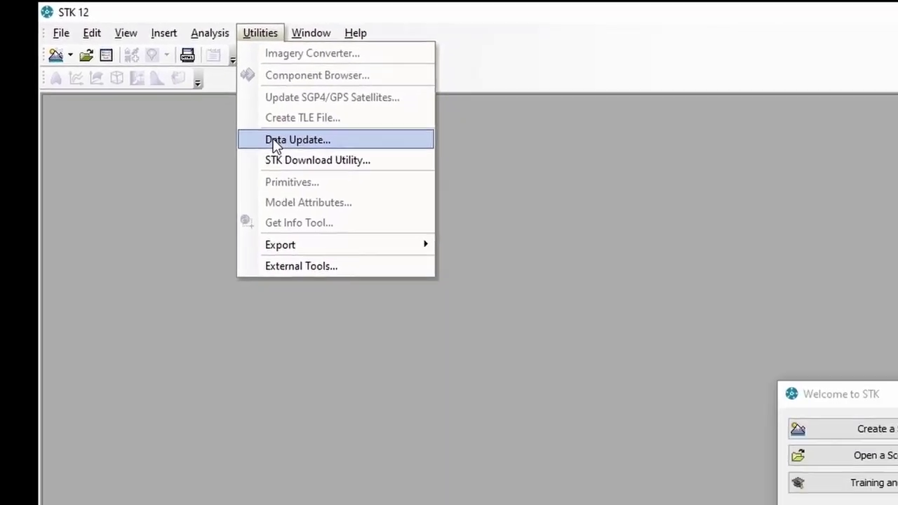
{"action": "left_click", "coordinate": [274, 144]}
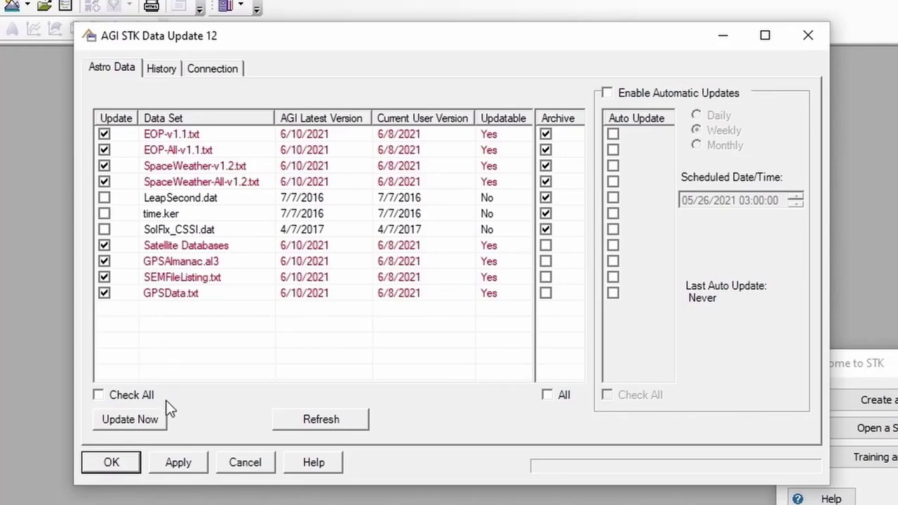
Update the outdated data sets to the 6/10/2021 versions, accepting the restart, then exit STK.
{"action": "left_click", "coordinate": [151, 420]}
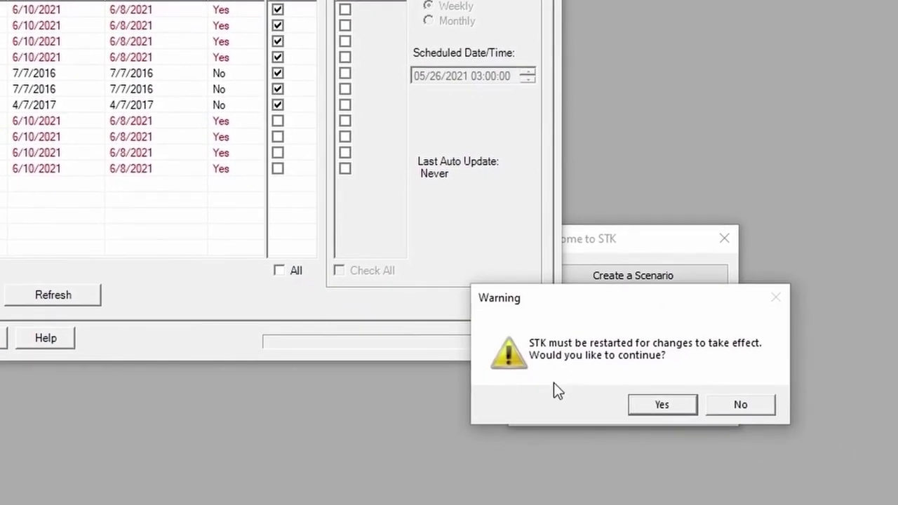
{"action": "left_click", "coordinate": [663, 405]}
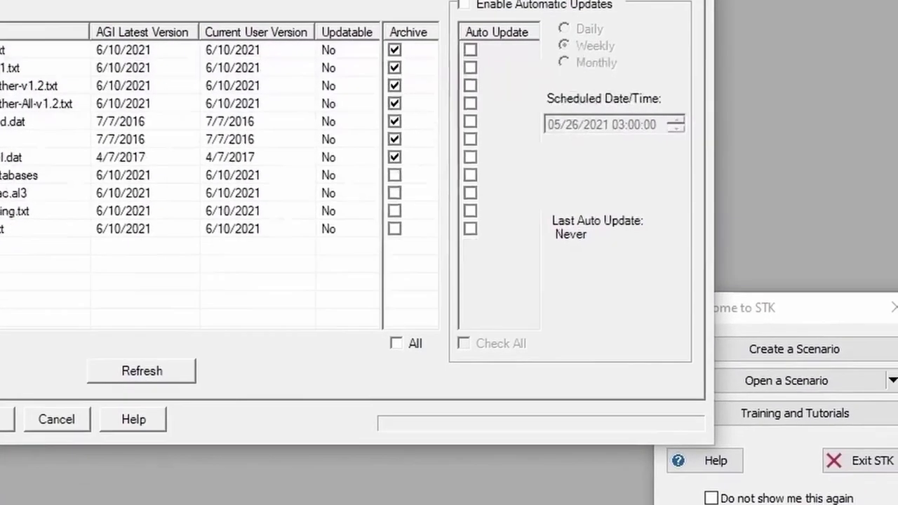
{"action": "left_click", "coordinate": [126, 466]}
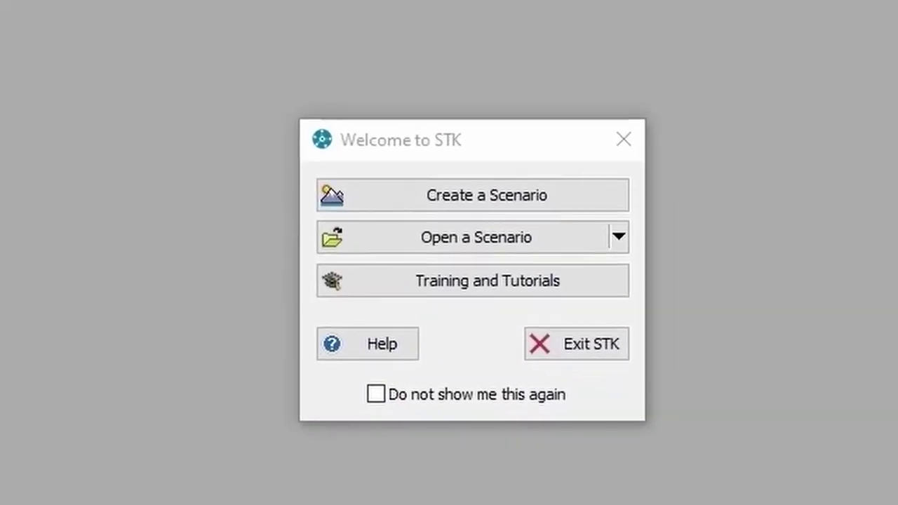
{"action": "left_click", "coordinate": [579, 342]}
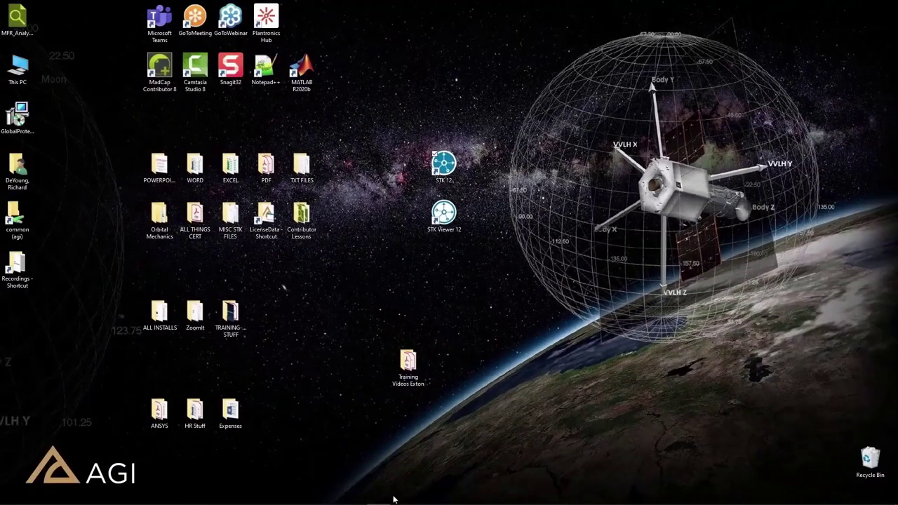
Relaunch STK 12 from the taskbar and choose Create a Scenario on the Welcome dialog.
{"action": "mouse_move", "coordinate": [396, 502]}
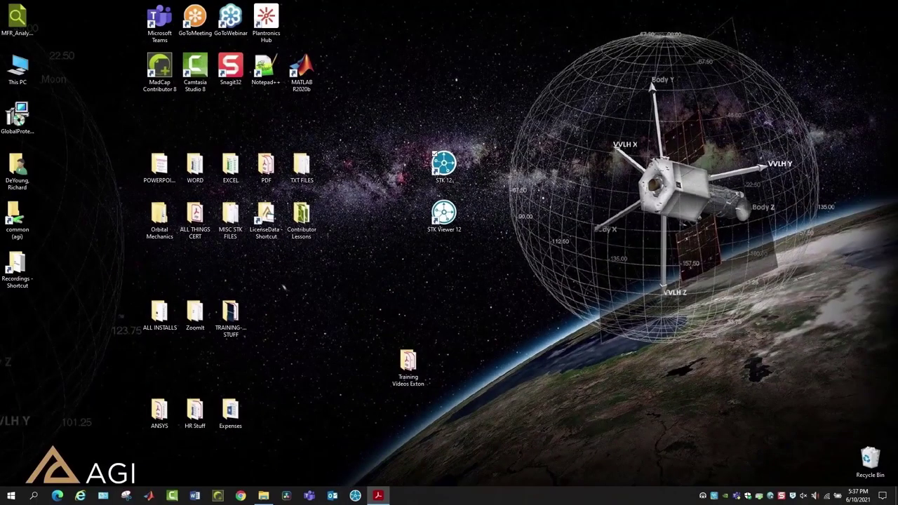
{"action": "left_click", "coordinate": [355, 496]}
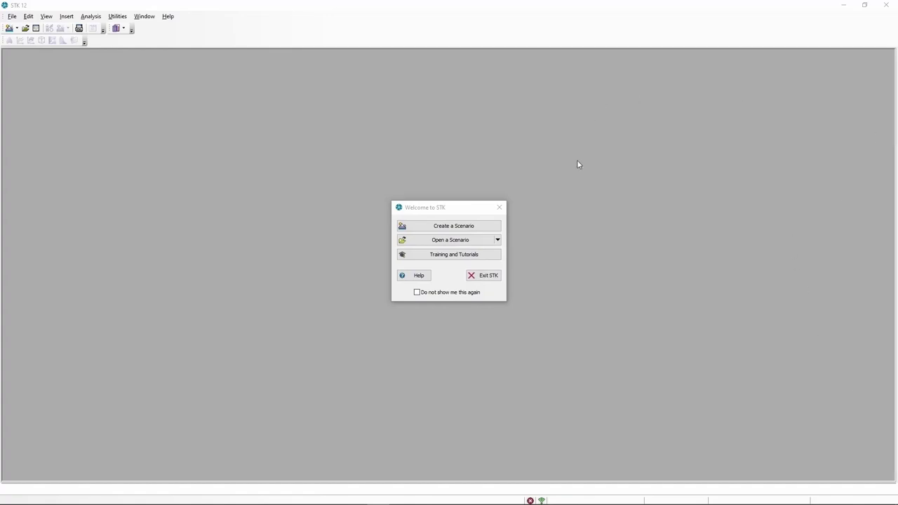
{"action": "left_click", "coordinate": [471, 226]}
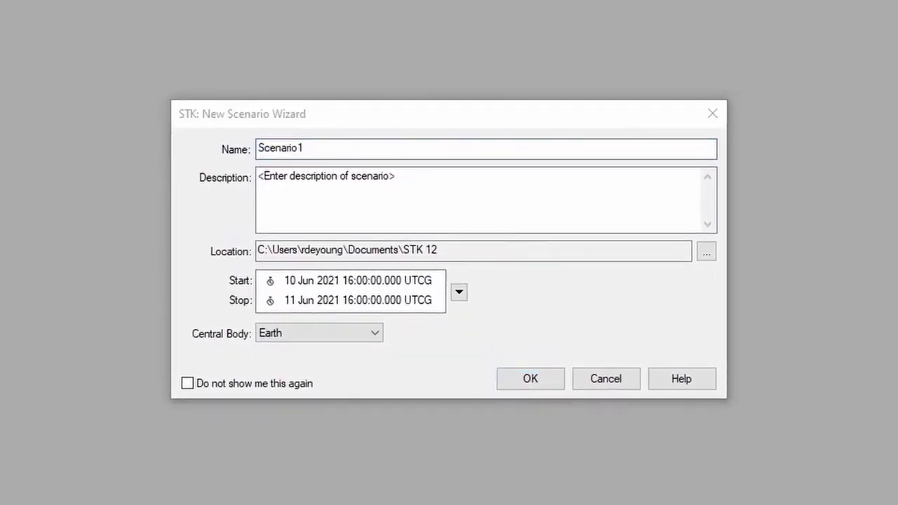
Rename Scenario1 to STK_Objects_Properties, create it, and close the Insert STK Objects window.
{"action": "left_click", "coordinate": [319, 148]}
{"action": "left_click_drag", "start_coordinate": [317, 148], "coordinate": [194, 149]}
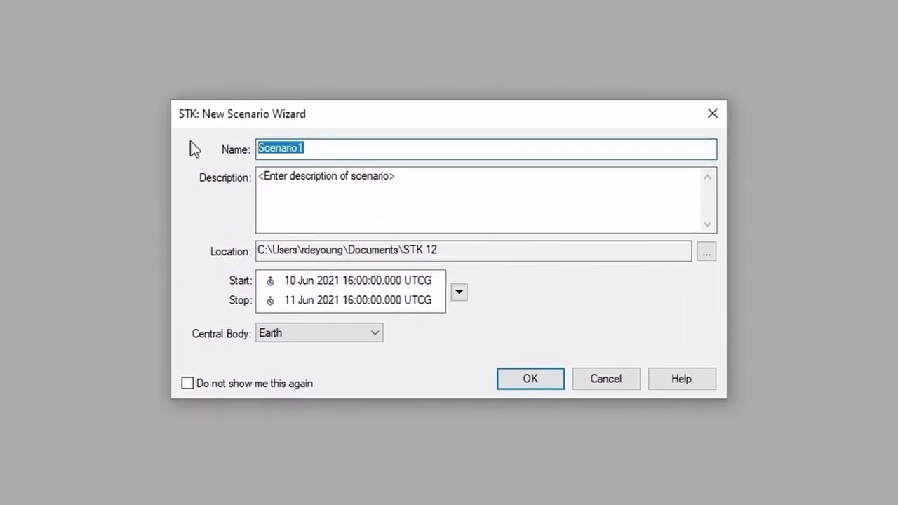
{"action": "type", "text": "STK_"}
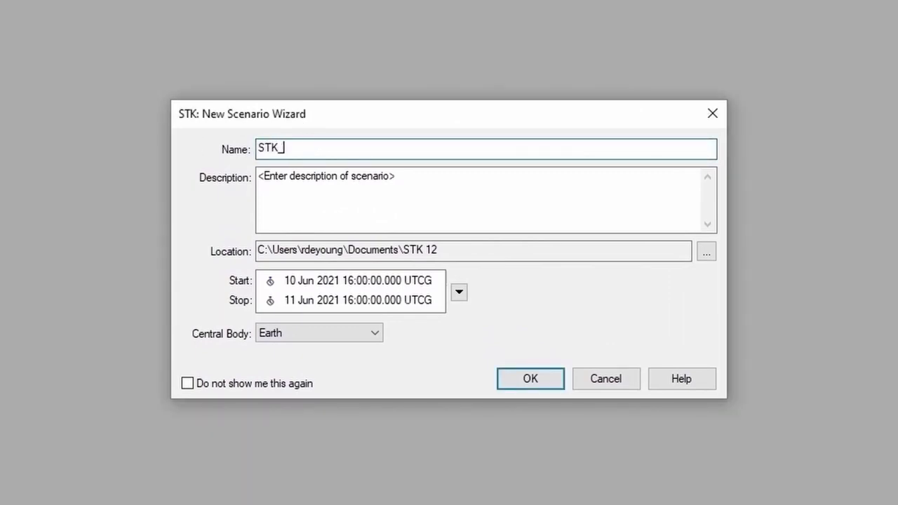
{"action": "type", "text": "Objects_Prop"}
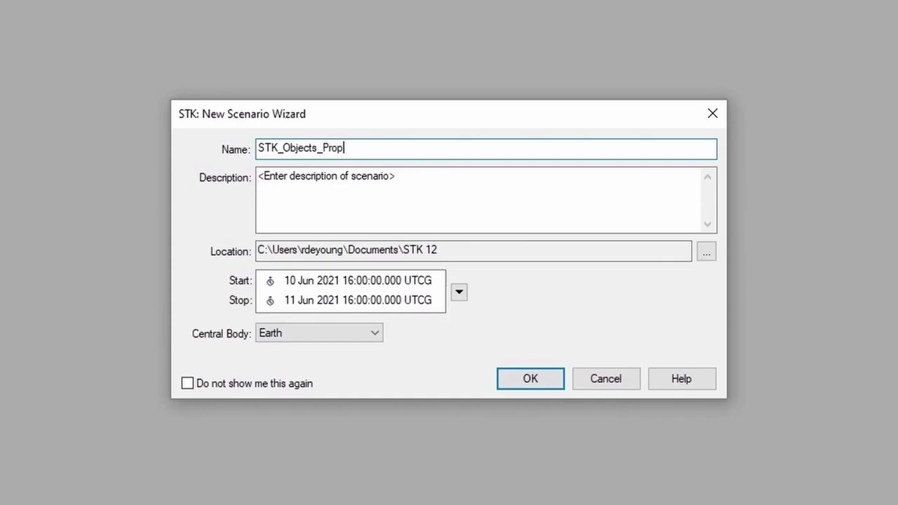
{"action": "type", "text": "erties"}
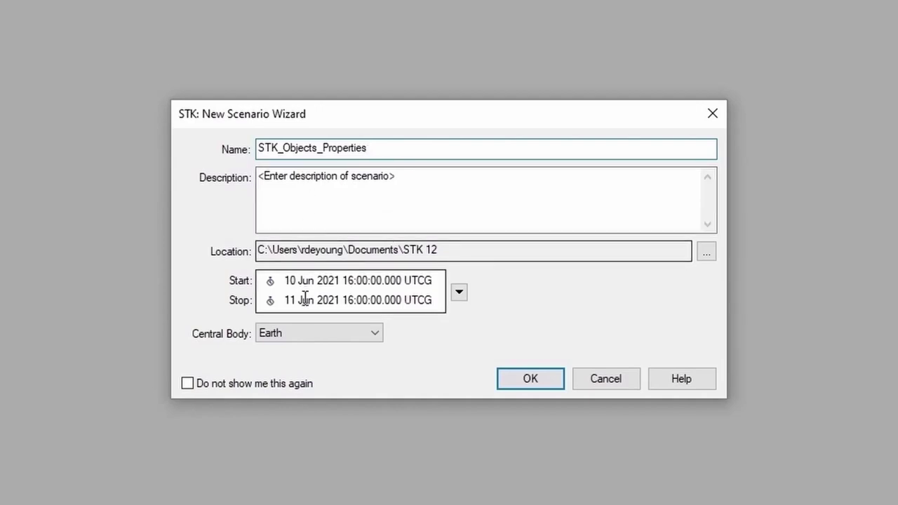
{"action": "left_click", "coordinate": [530, 378]}
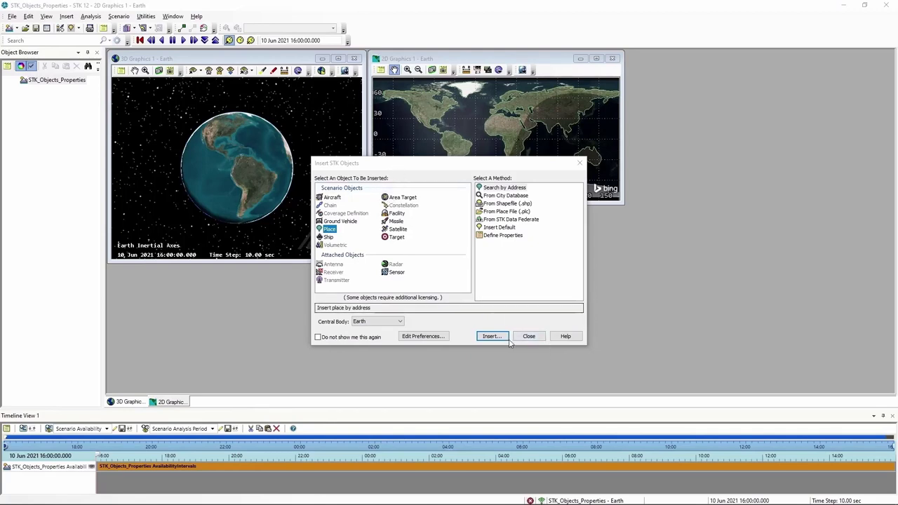
{"action": "left_click", "coordinate": [530, 337]}
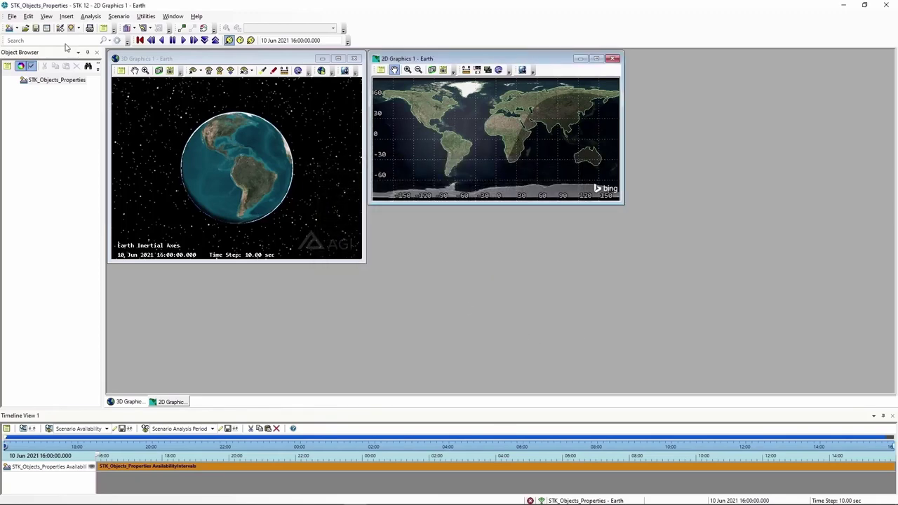
Save the scenario as STK_Objects_Properties.sc in its own STK_Objects_Properties folder.
{"action": "left_click", "coordinate": [36, 28]}
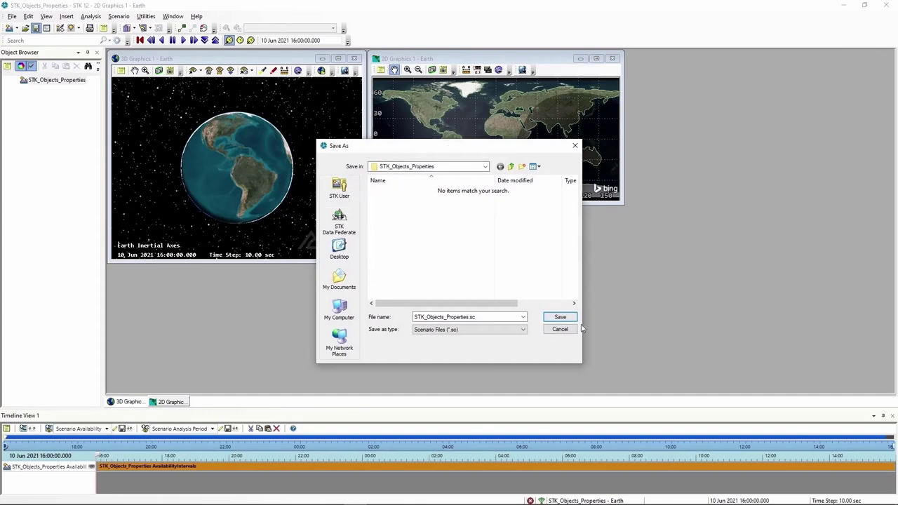
{"action": "left_click", "coordinate": [560, 318]}
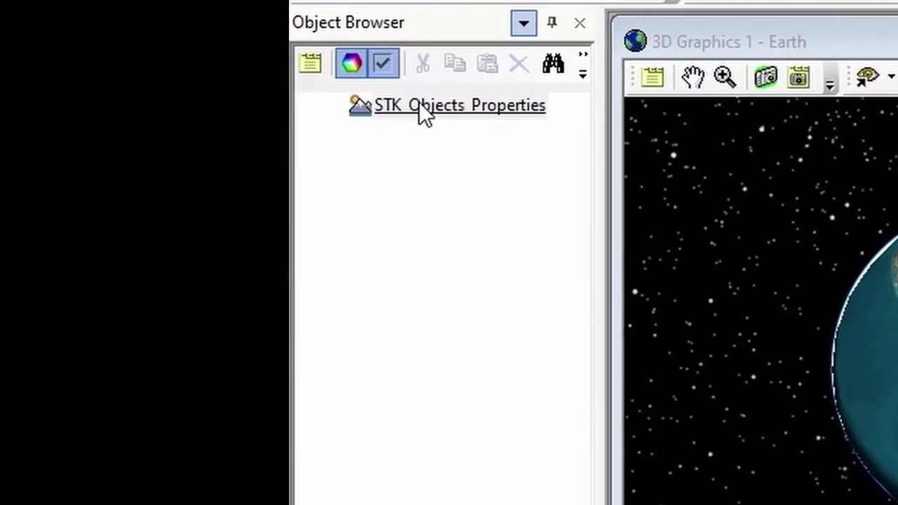
Open the STK_Objects_Properties scenario's Properties on the Basic > Time page.
{"action": "right_click", "coordinate": [485, 104]}
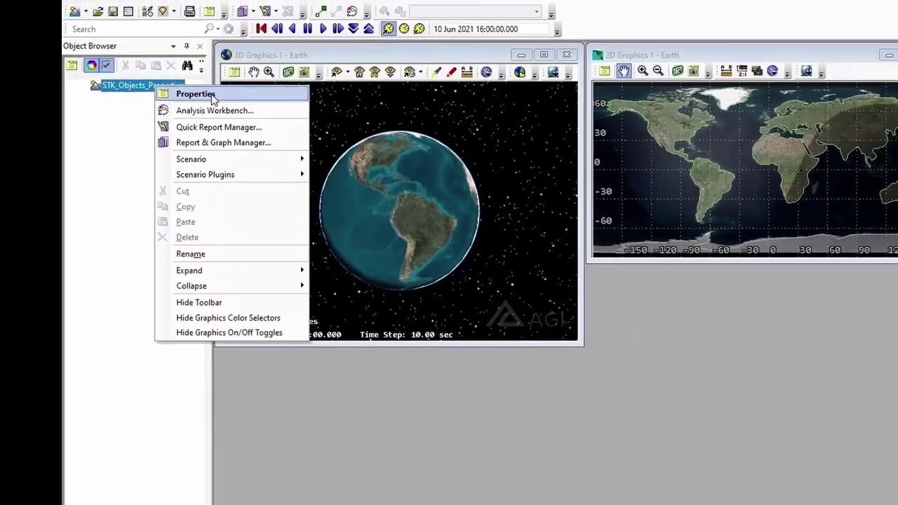
{"action": "left_click", "coordinate": [371, 107]}
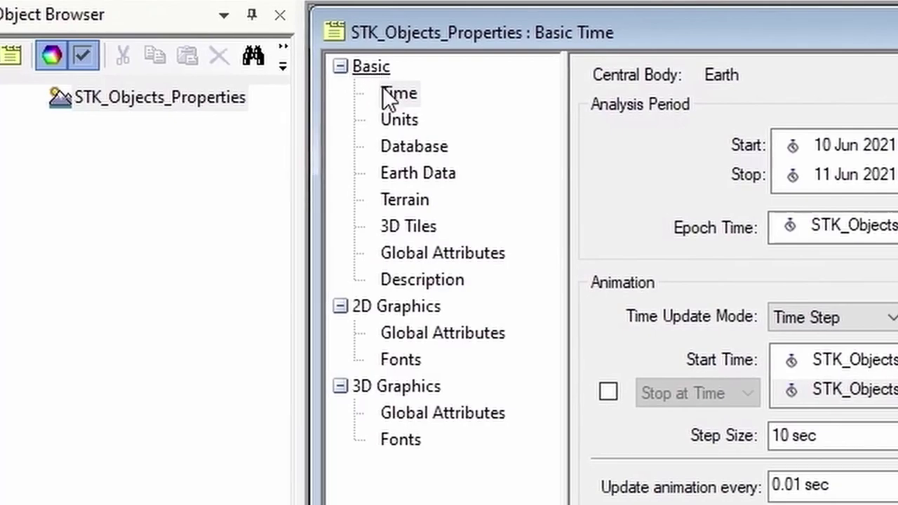
{"action": "left_click", "coordinate": [398, 94]}
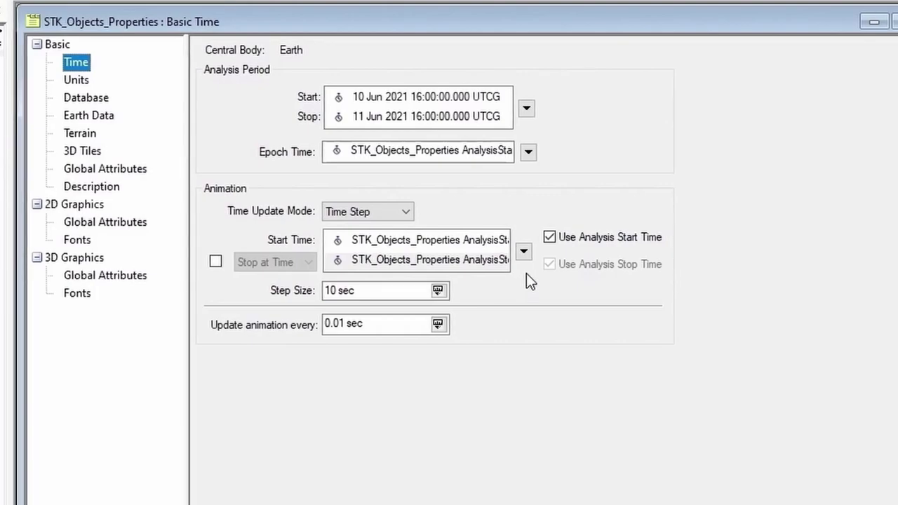
Review the Time Update Mode options, keep Time Step, and move to the Basic Units page.
{"action": "left_click", "coordinate": [368, 211]}
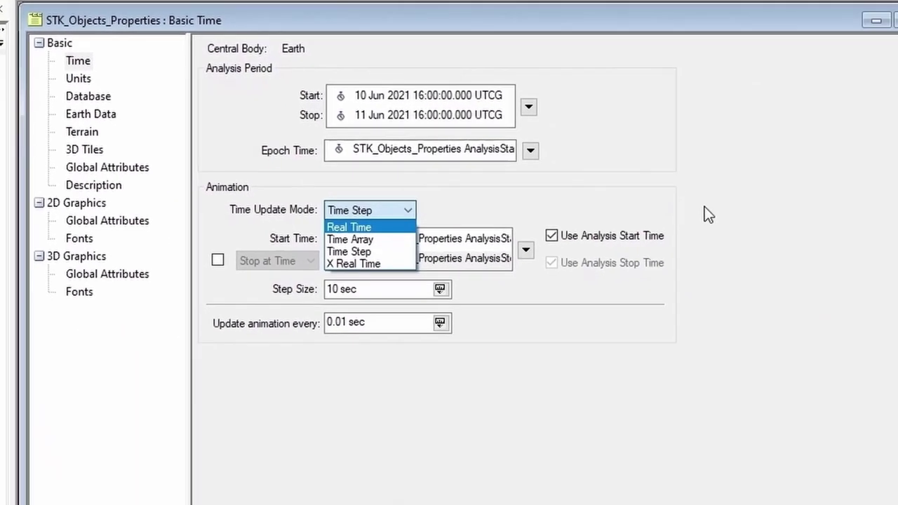
{"action": "left_click", "coordinate": [730, 281]}
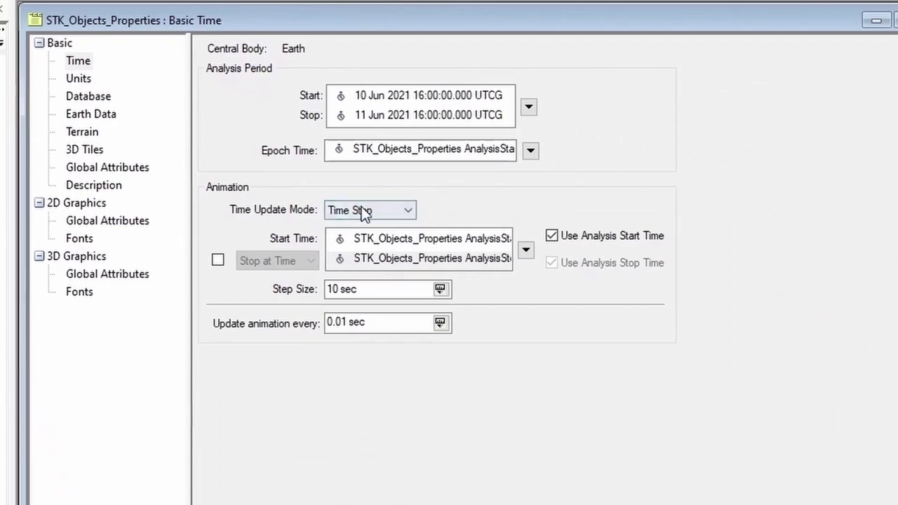
{"action": "left_click", "coordinate": [407, 210]}
{"action": "left_click", "coordinate": [405, 211]}
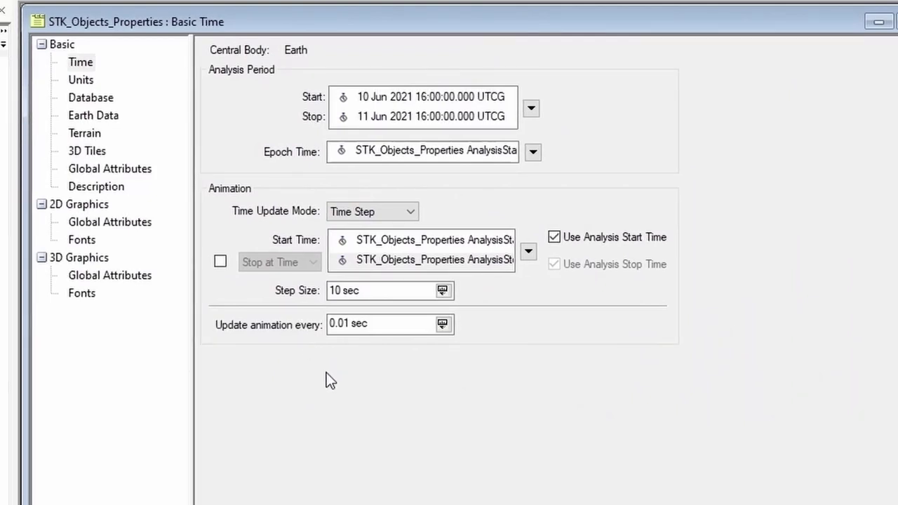
{"action": "left_click", "coordinate": [374, 324]}
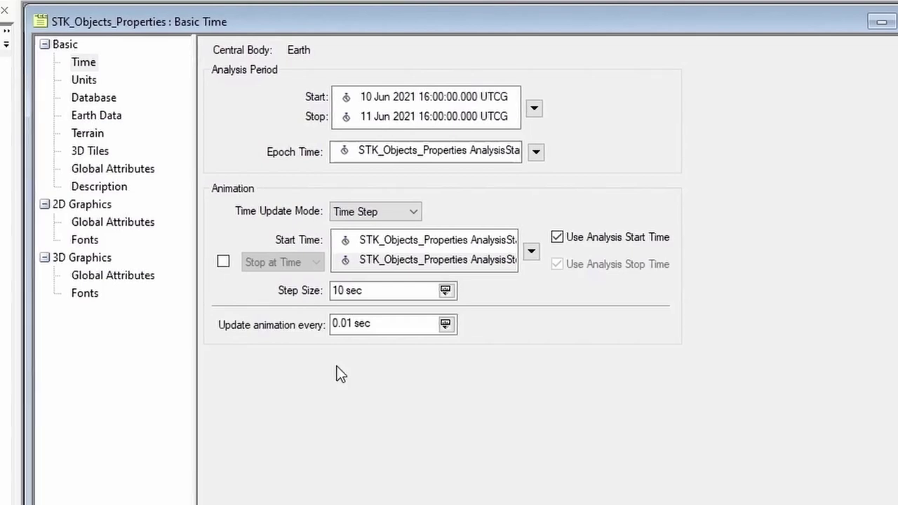
{"action": "left_click", "coordinate": [75, 63]}
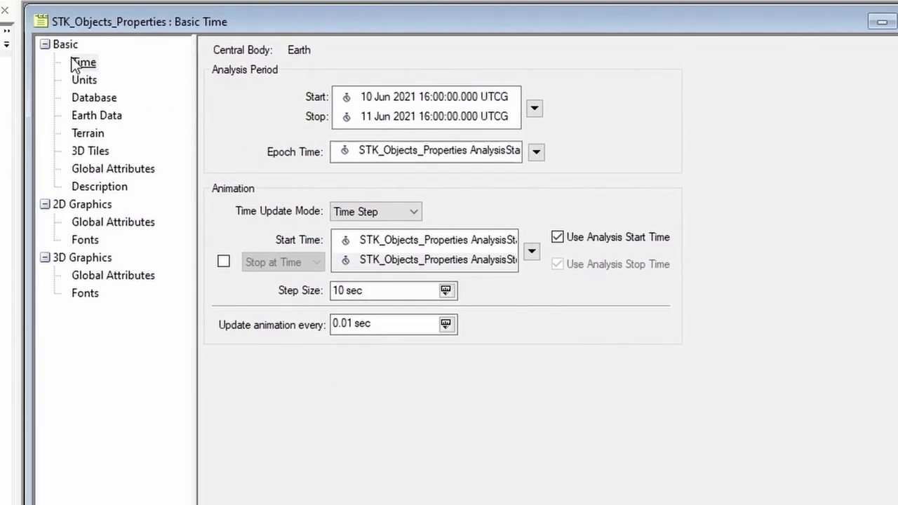
{"action": "left_click", "coordinate": [85, 81]}
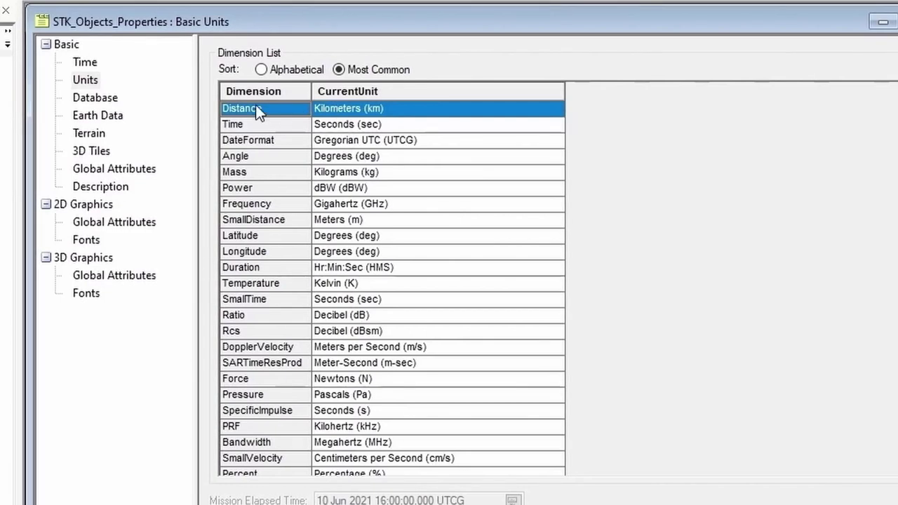
Check the Distance unit choices and keep Kilometers (km).
{"action": "left_click", "coordinate": [551, 115]}
{"action": "left_click", "coordinate": [555, 110]}
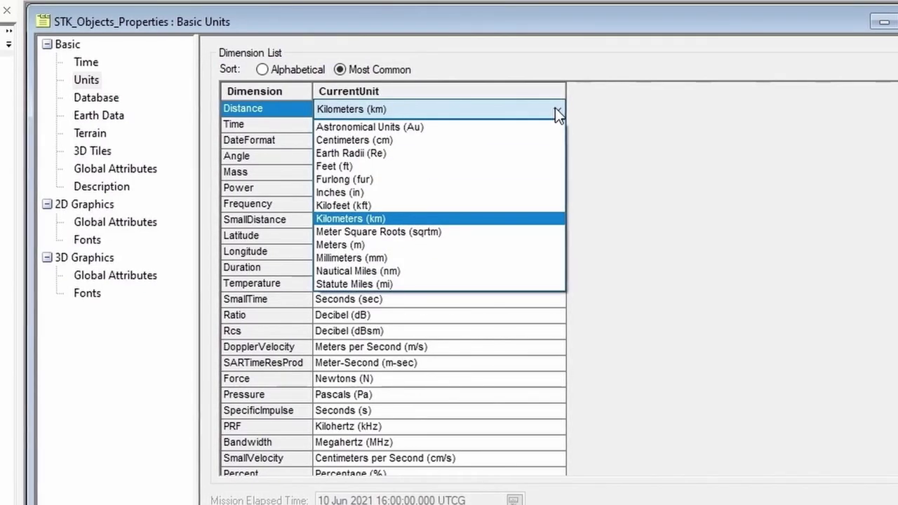
{"action": "left_click", "coordinate": [523, 112]}
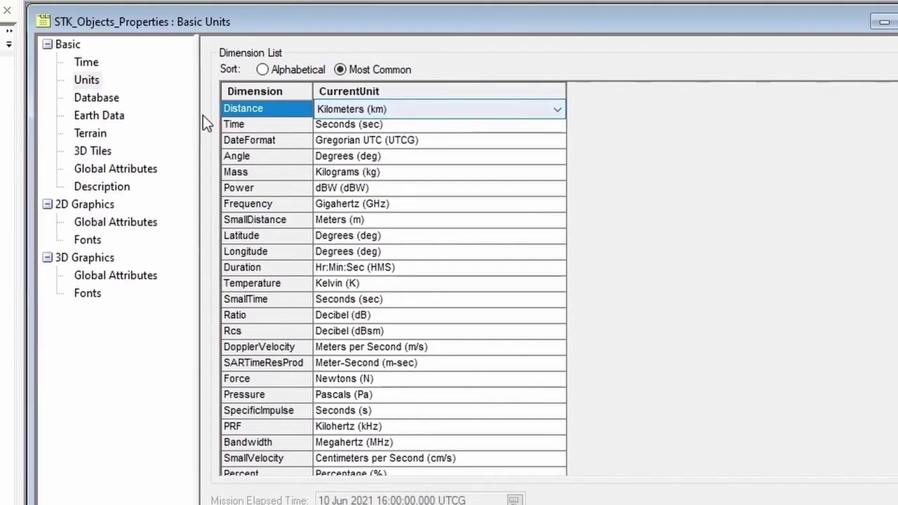
On the Basic Database page, look at the satellite database update options, then go to Earth Data.
{"action": "left_click", "coordinate": [90, 99]}
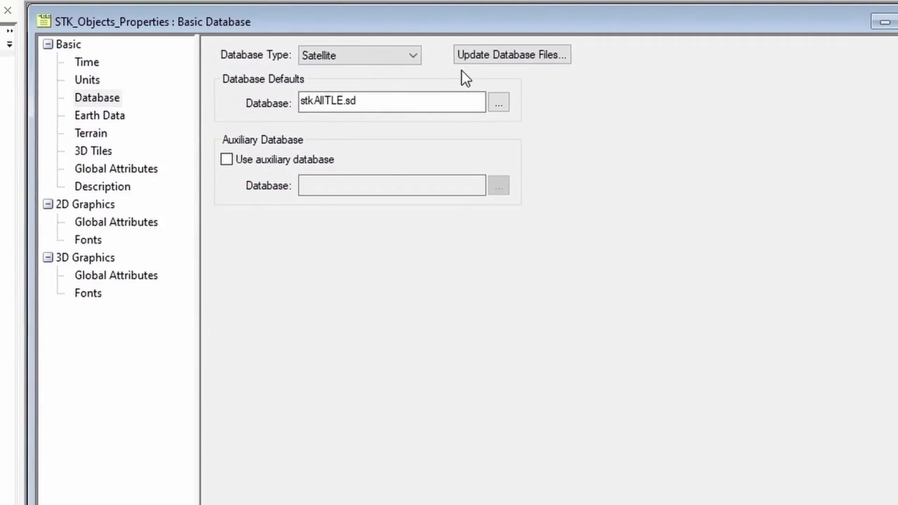
{"action": "left_click", "coordinate": [509, 53]}
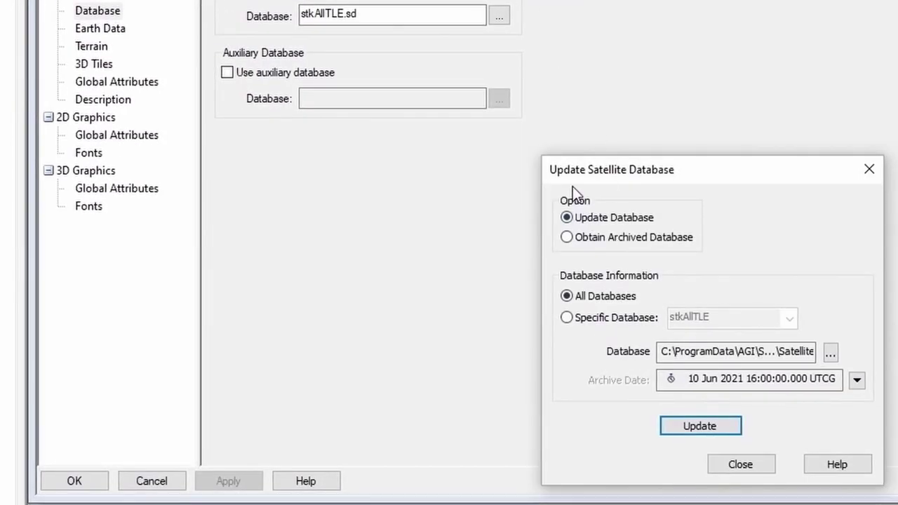
{"action": "left_click", "coordinate": [742, 464]}
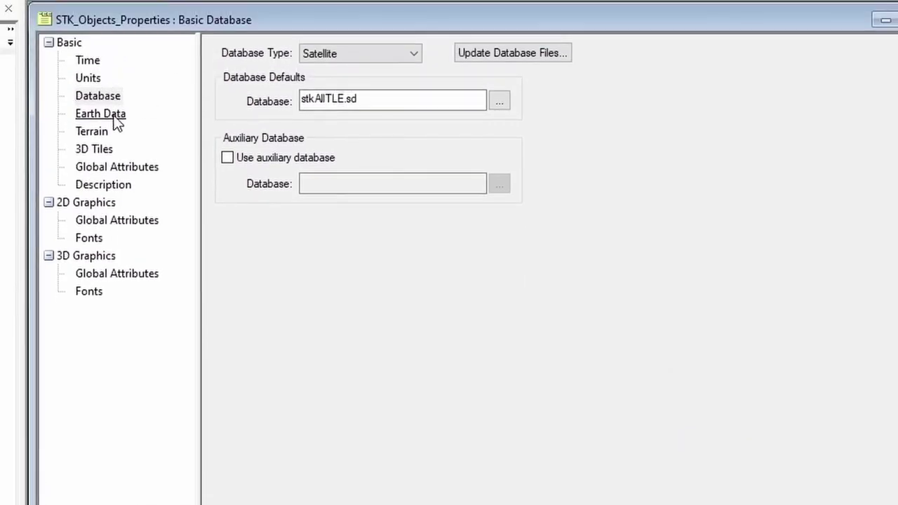
{"action": "left_click", "coordinate": [114, 119]}
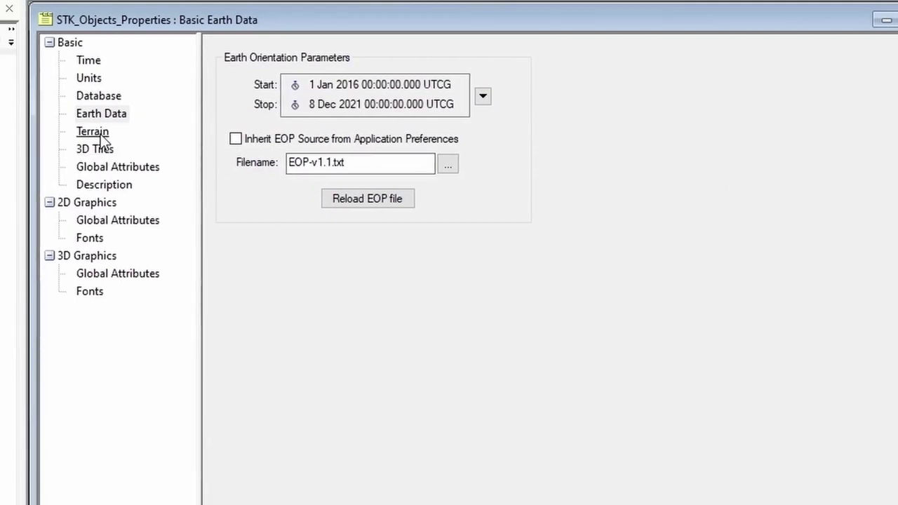
Look over the Terrain, 3D Tiles, Global Attributes and Description pages without changes.
{"action": "left_click", "coordinate": [93, 132]}
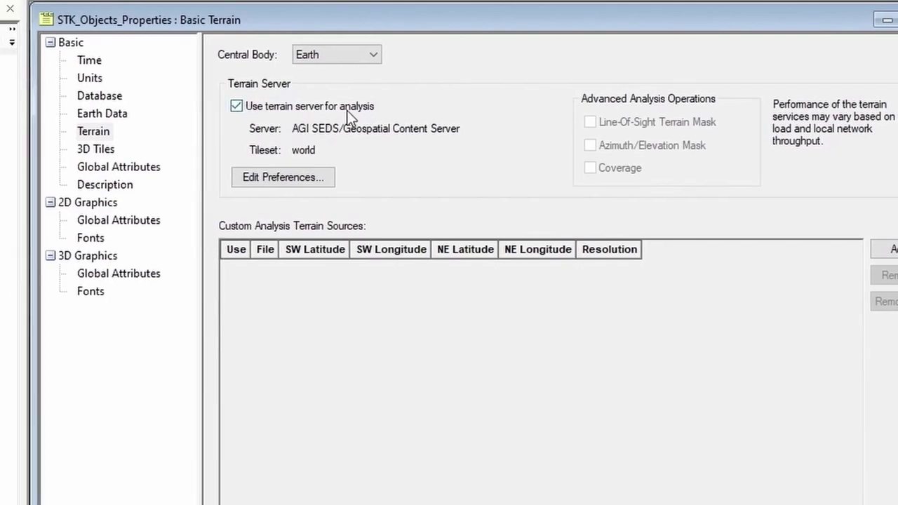
{"action": "left_click", "coordinate": [95, 149]}
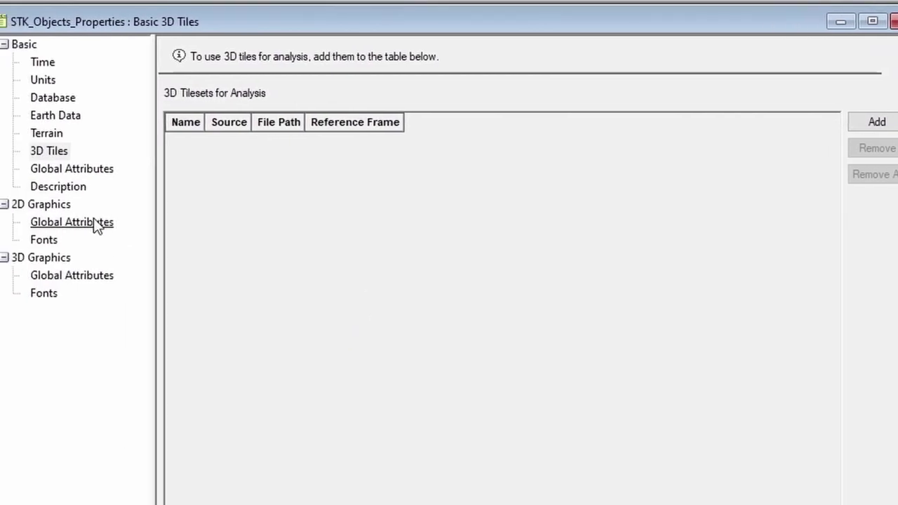
{"action": "left_click", "coordinate": [119, 174]}
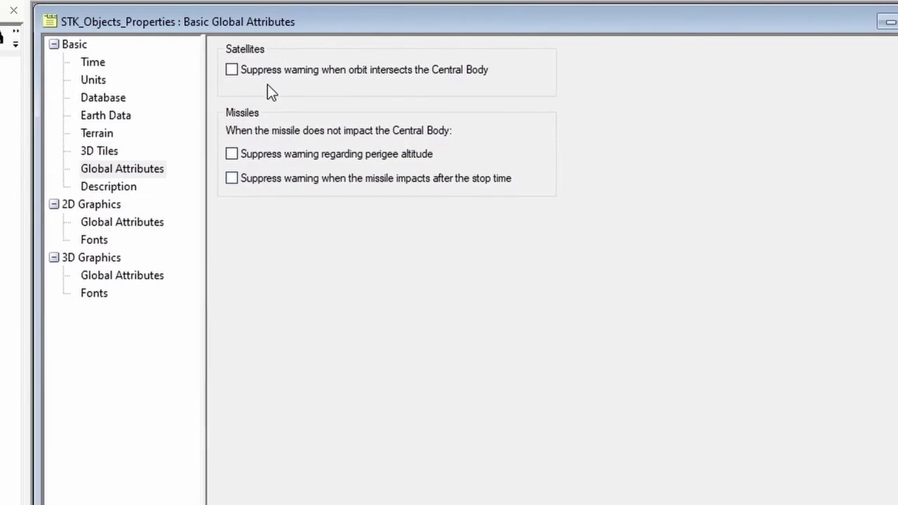
{"action": "left_click", "coordinate": [104, 183]}
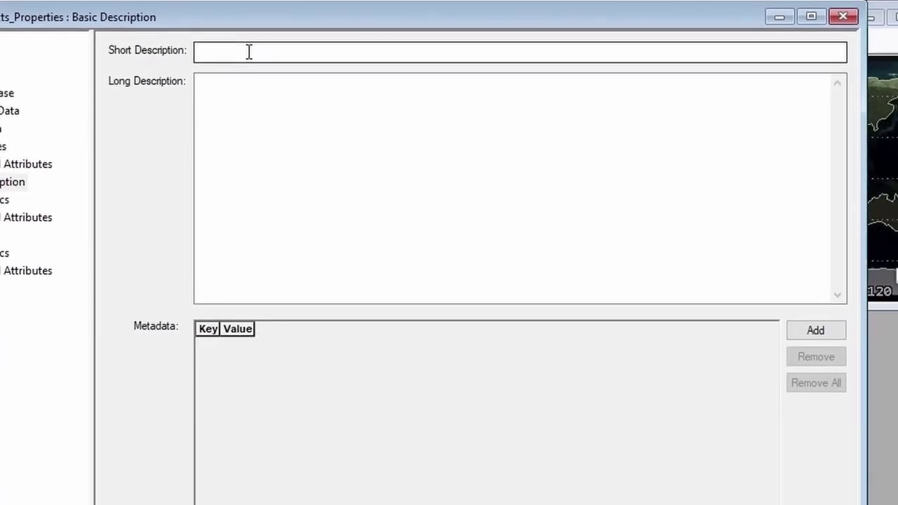
{"action": "left_click", "coordinate": [268, 131]}
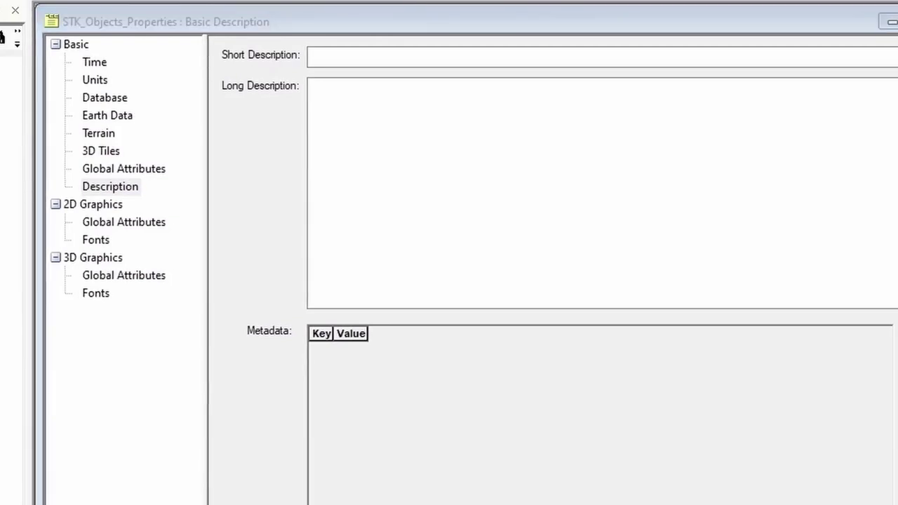
{"action": "left_click", "coordinate": [441, 399]}
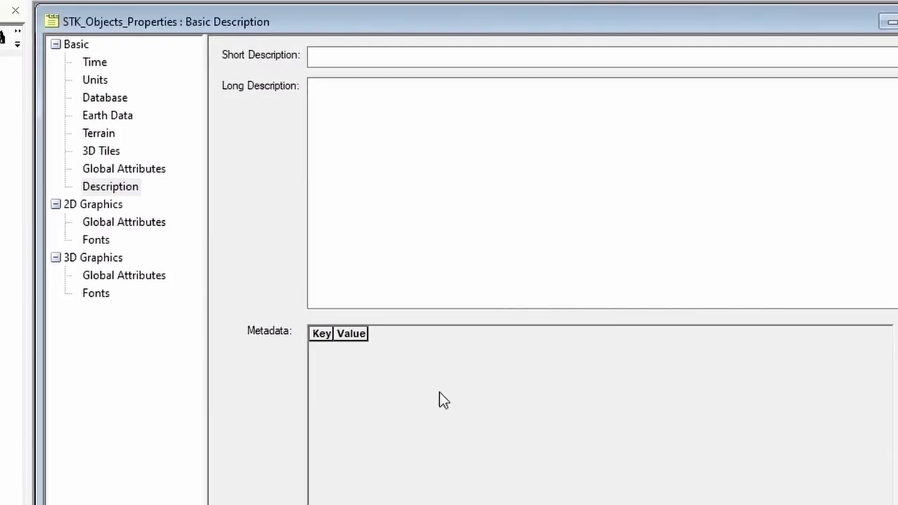
Review the 2D and 3D Graphics settings, keeping WGS84 Ellipsoid and terrain surface lines, then the Fonts pages.
{"action": "left_click", "coordinate": [133, 225]}
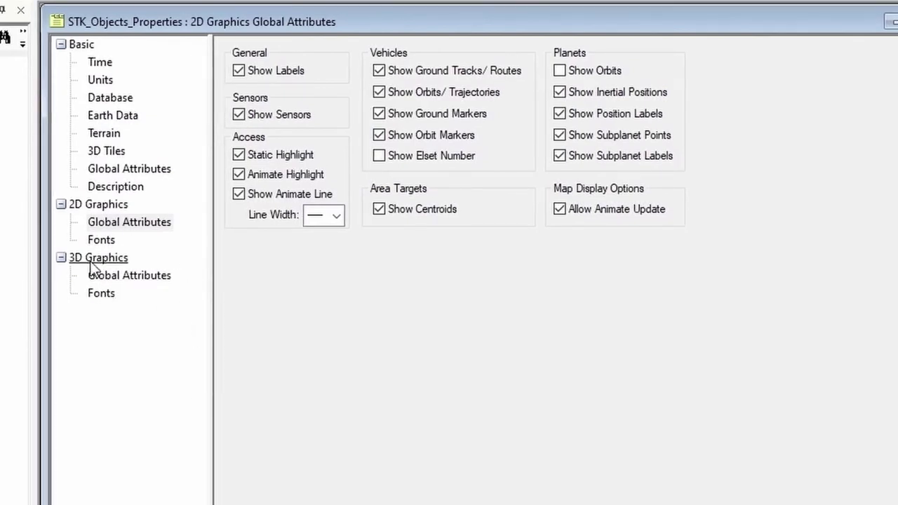
{"action": "left_click", "coordinate": [125, 277]}
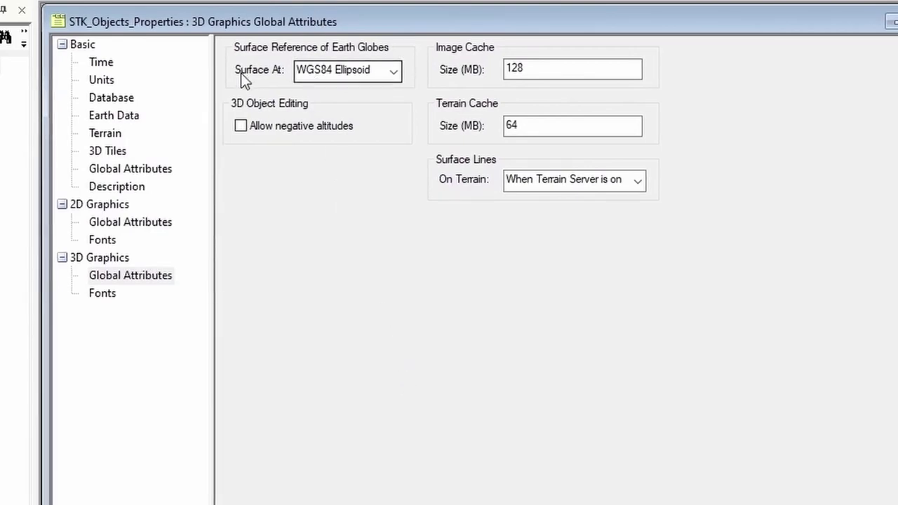
{"action": "left_click", "coordinate": [334, 74]}
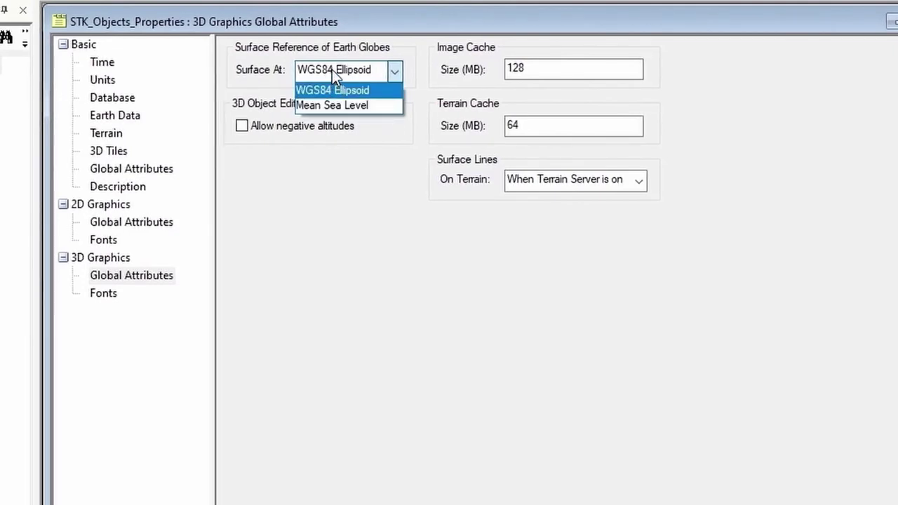
{"action": "left_click", "coordinate": [332, 69]}
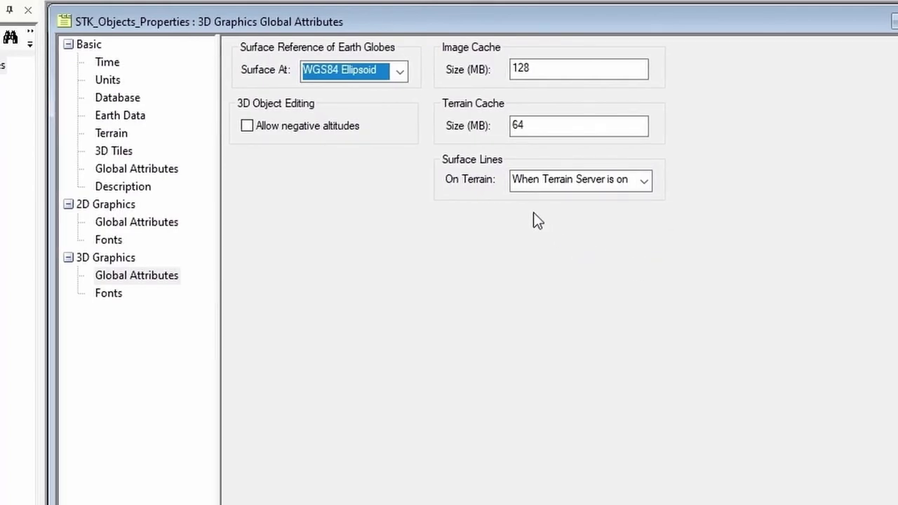
{"action": "left_click", "coordinate": [582, 182]}
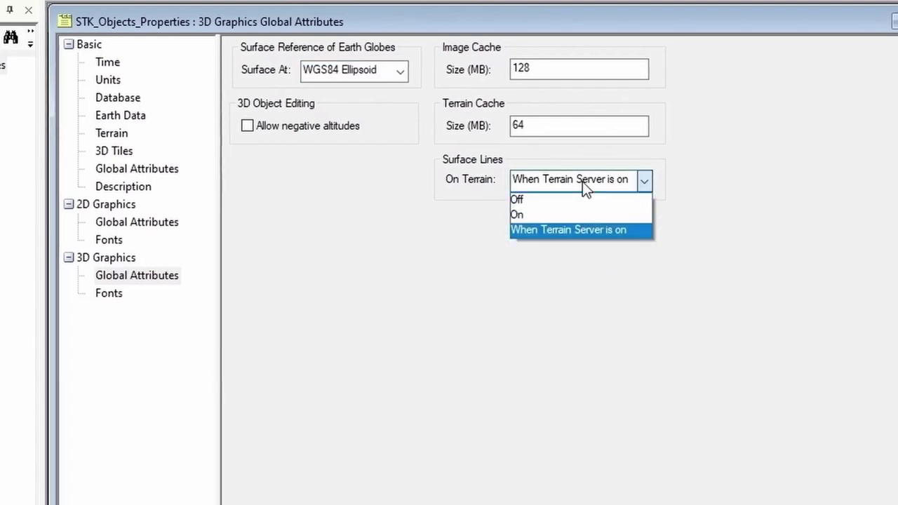
{"action": "left_click", "coordinate": [578, 180]}
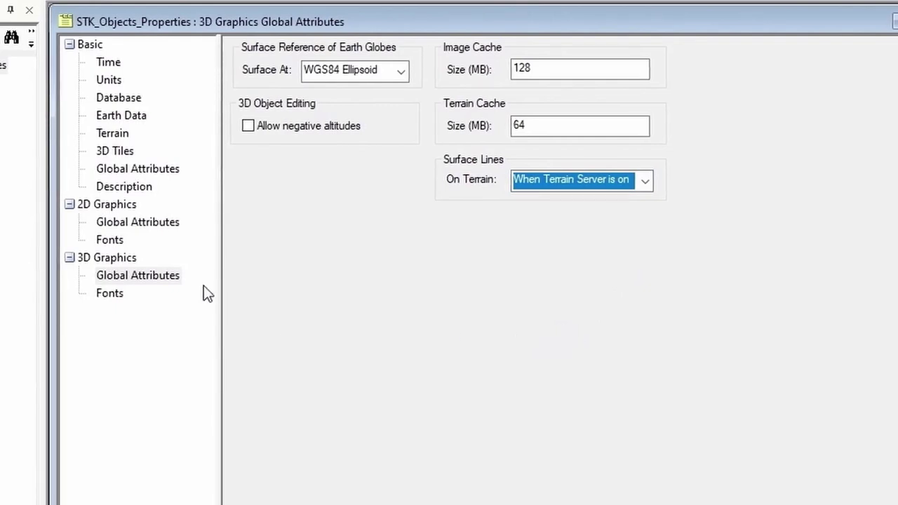
{"action": "left_click", "coordinate": [108, 241]}
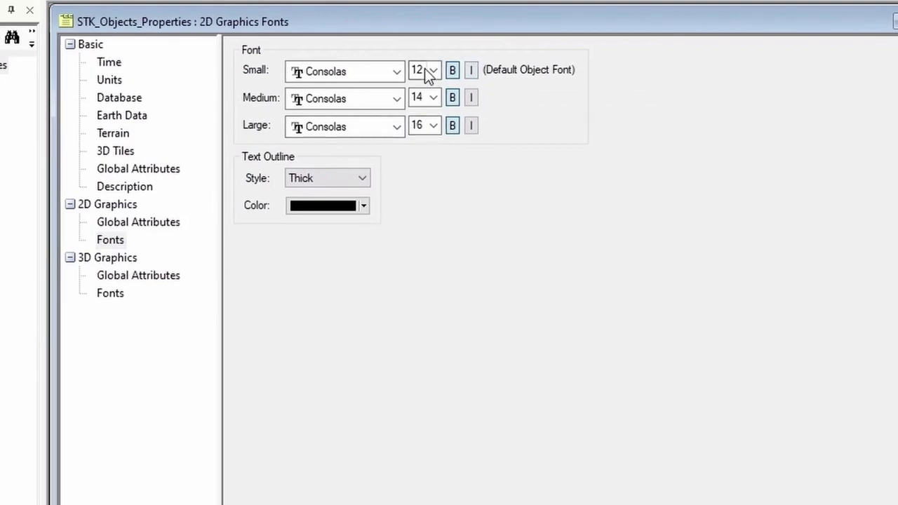
{"action": "left_click", "coordinate": [108, 295]}
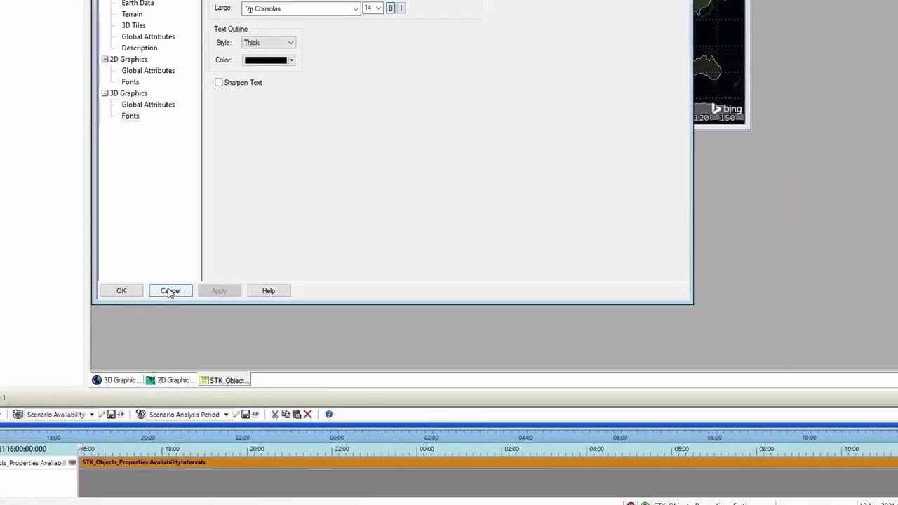
Cancel the scenario properties and open the Insert STK Objects window via Insert > New.
{"action": "left_click", "coordinate": [176, 189]}
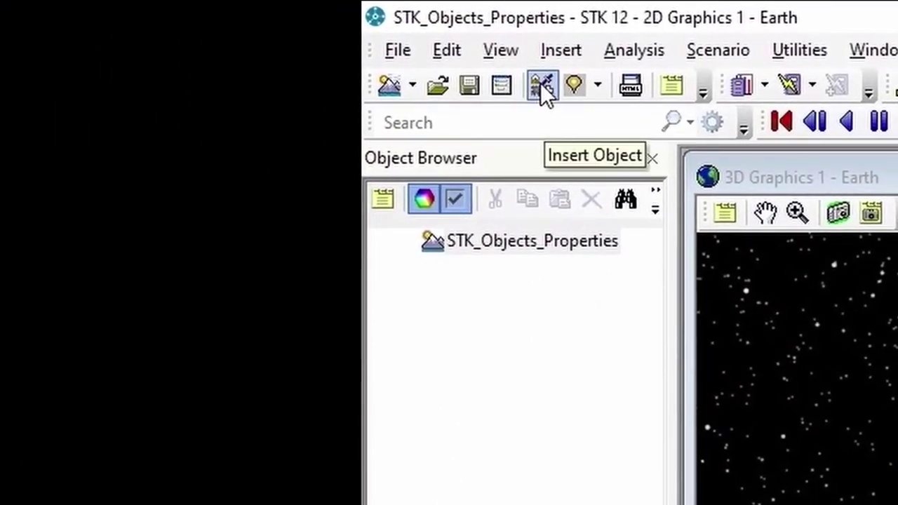
{"action": "left_click", "coordinate": [540, 82]}
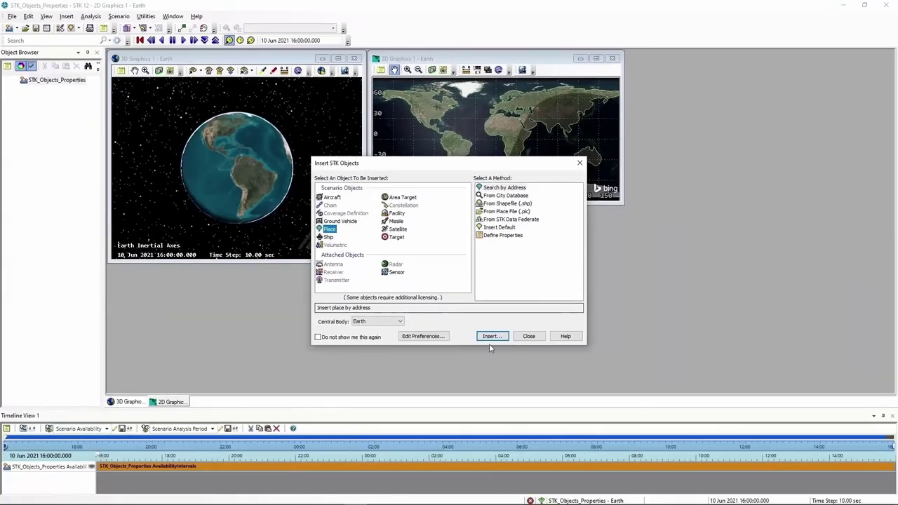
{"action": "left_click", "coordinate": [529, 336]}
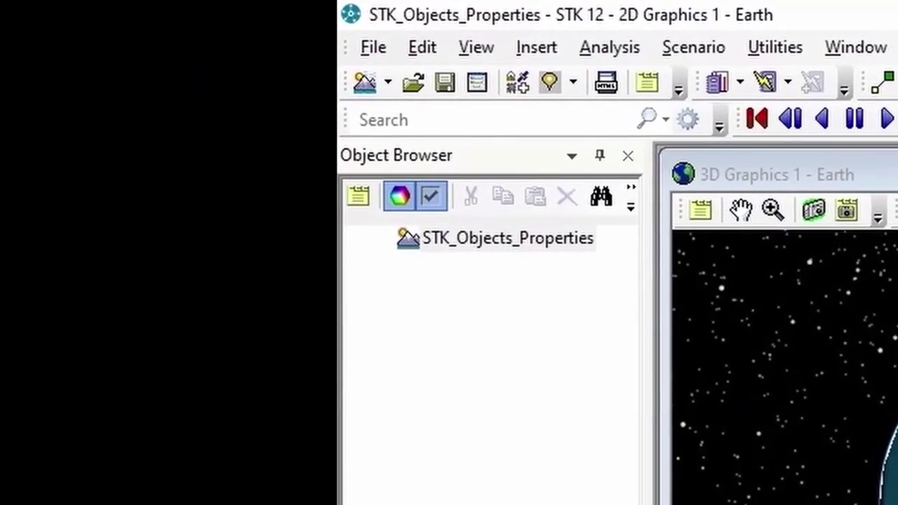
{"action": "left_click", "coordinate": [549, 50]}
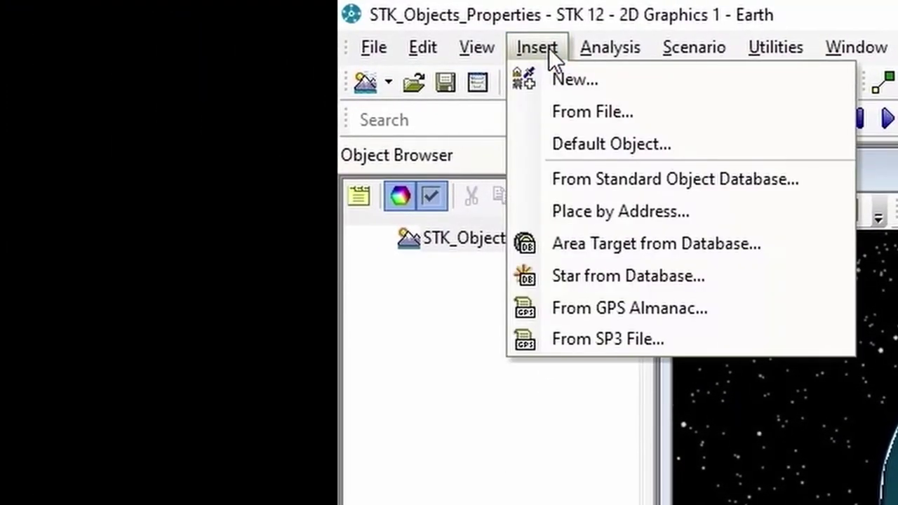
{"action": "left_click", "coordinate": [554, 79]}
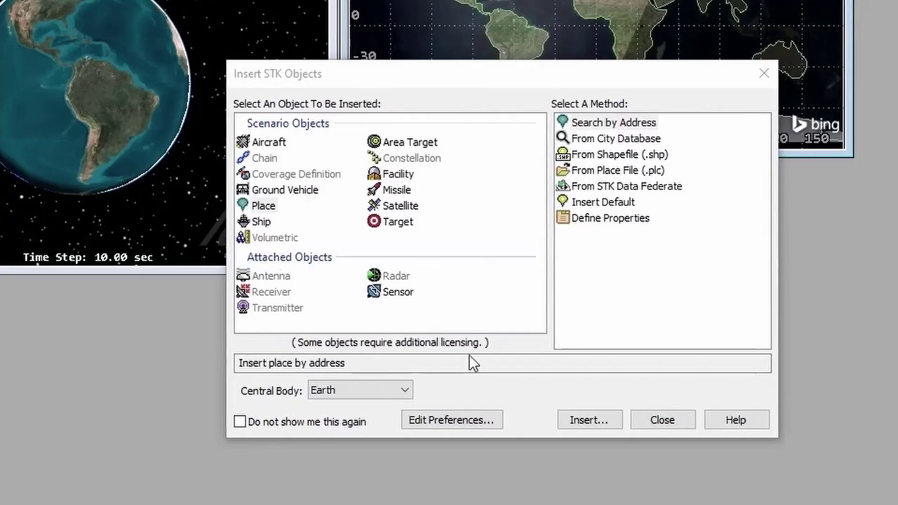
{"action": "left_click", "coordinate": [479, 425]}
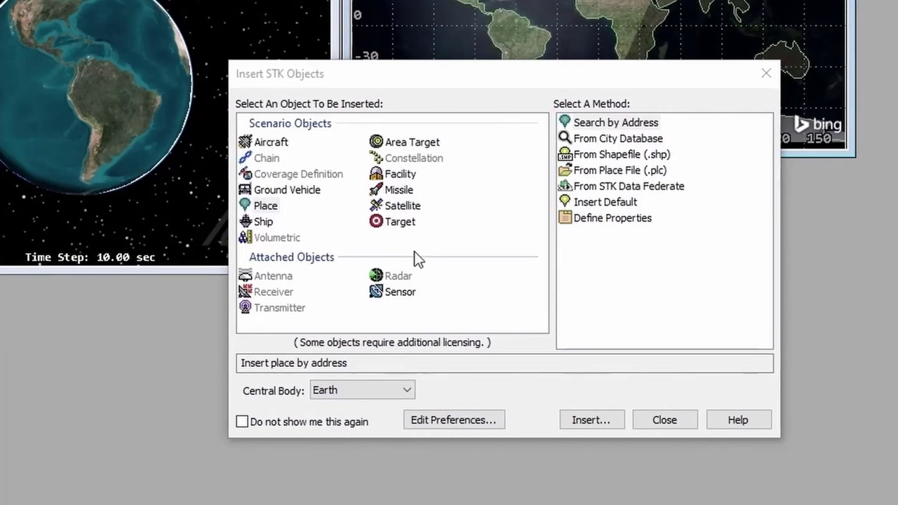
Browse the insertion methods for Sensor, Place, Missile and Target objects.
{"action": "left_click", "coordinate": [399, 295]}
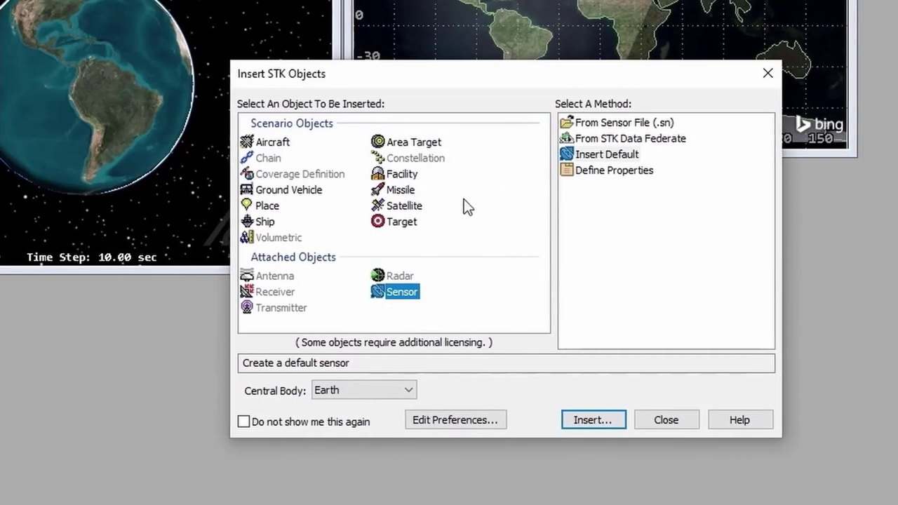
{"action": "left_click", "coordinate": [269, 207]}
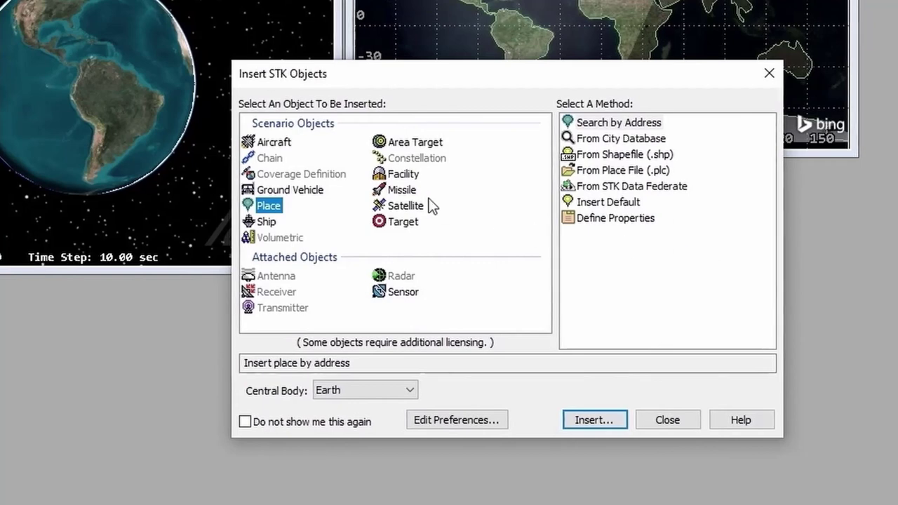
{"action": "left_click", "coordinate": [402, 195]}
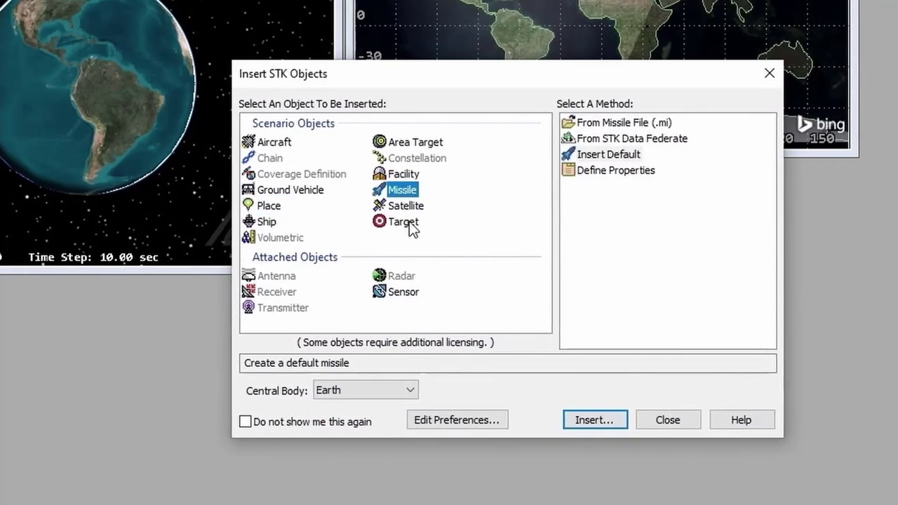
{"action": "left_click", "coordinate": [409, 221]}
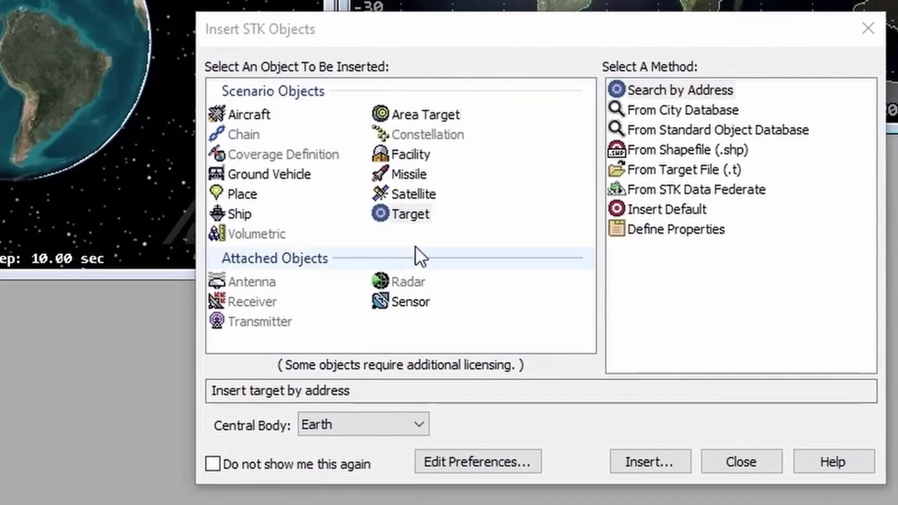
Choose Satellite from the Standard Object Database and open the Search Standard Object Data window.
{"action": "left_click", "coordinate": [411, 194]}
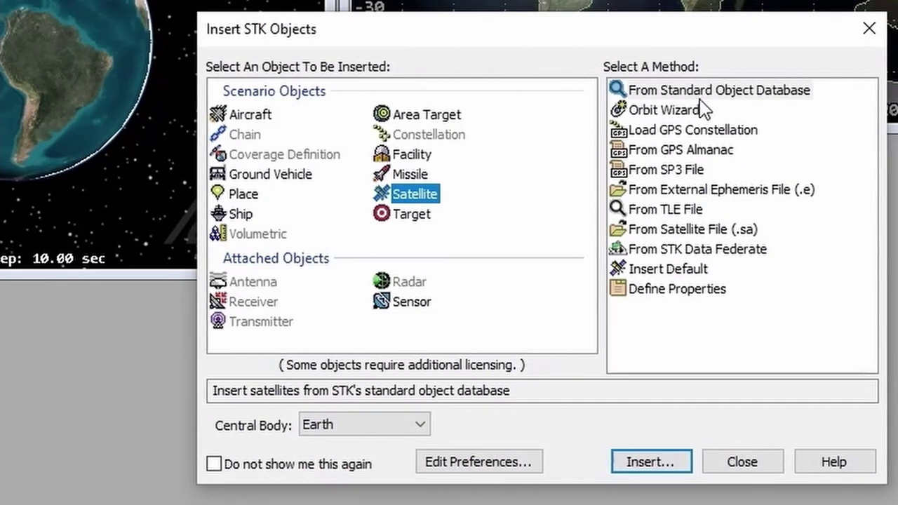
{"action": "left_click", "coordinate": [789, 98]}
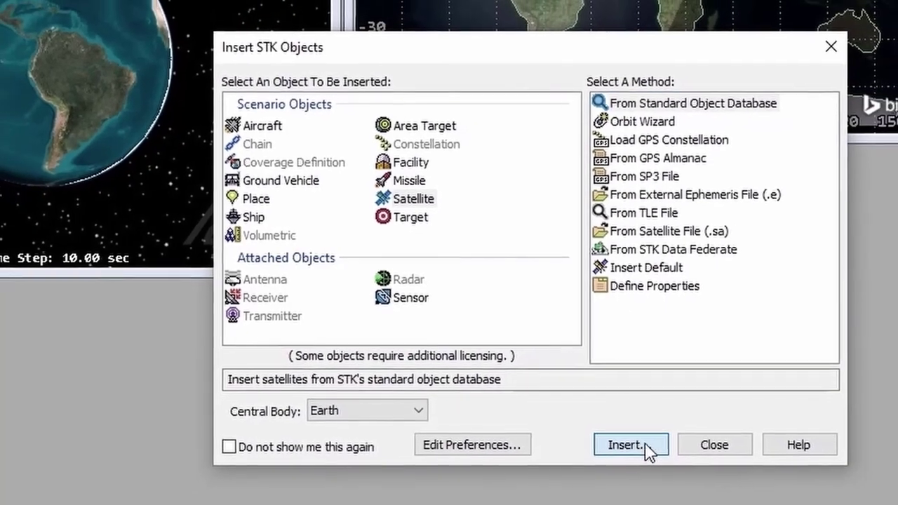
{"action": "left_click", "coordinate": [653, 462]}
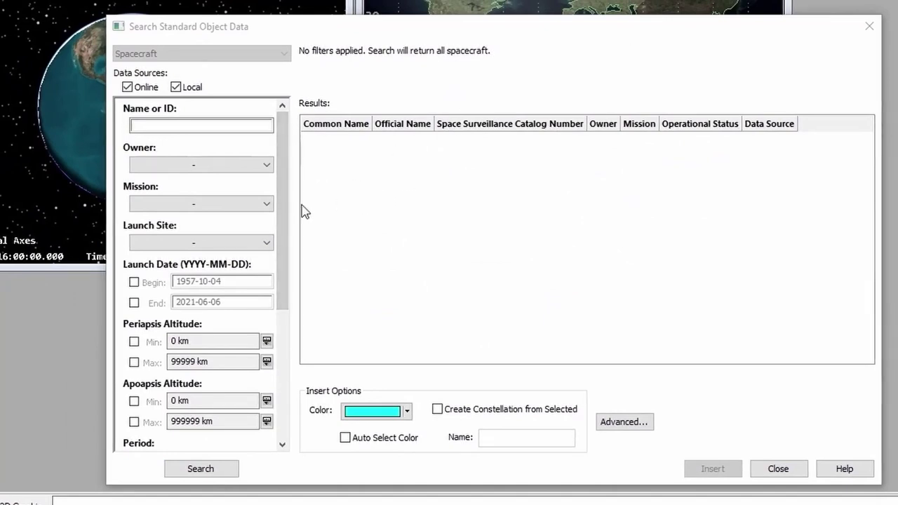
Search the standard object database for 'iss', then for catalog number 25544.
{"action": "left_click", "coordinate": [151, 125]}
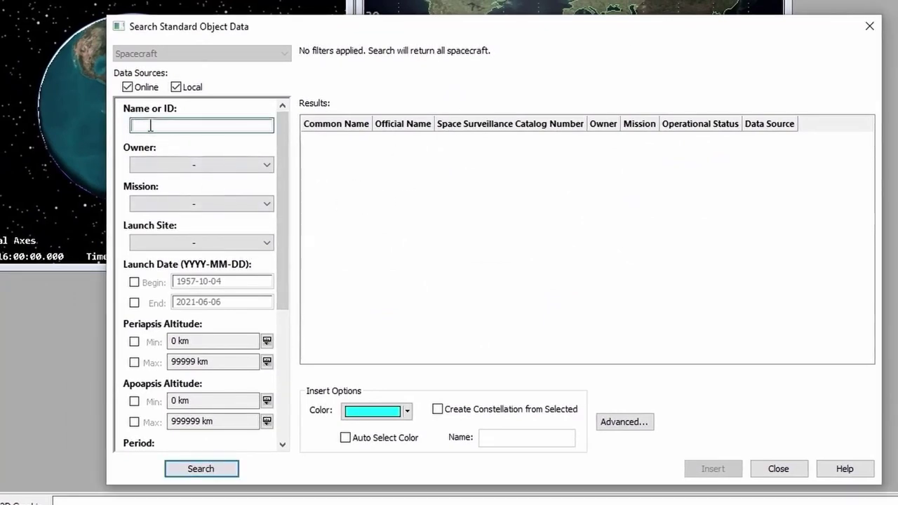
{"action": "type", "text": "iss"}
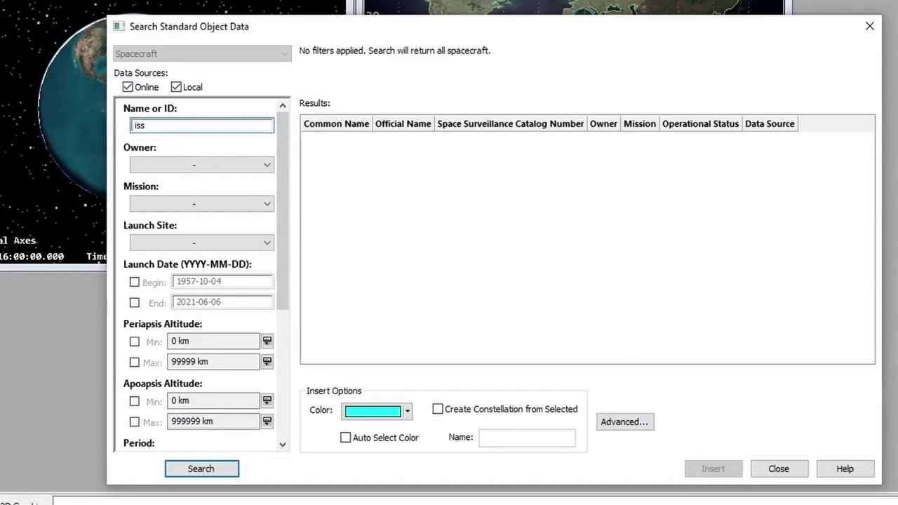
{"action": "left_click", "coordinate": [203, 471]}
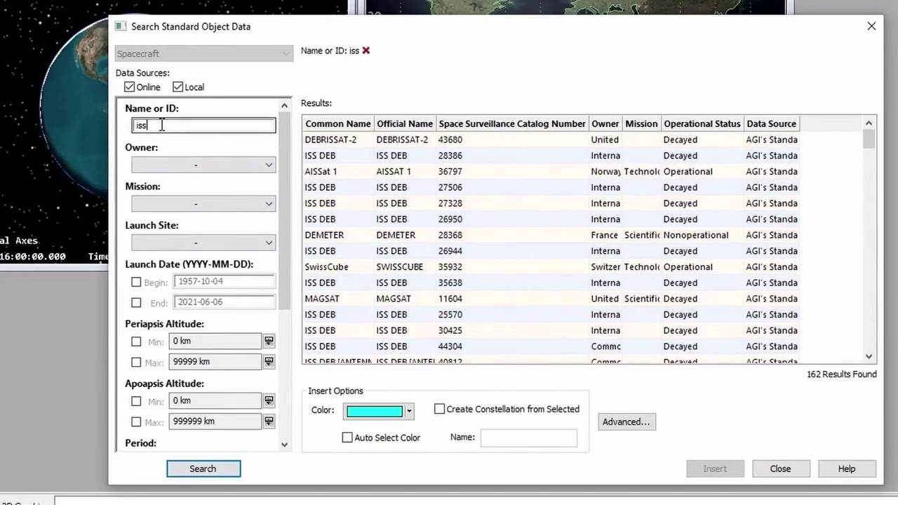
{"action": "left_click_drag", "start_coordinate": [165, 125], "coordinate": [135, 125]}
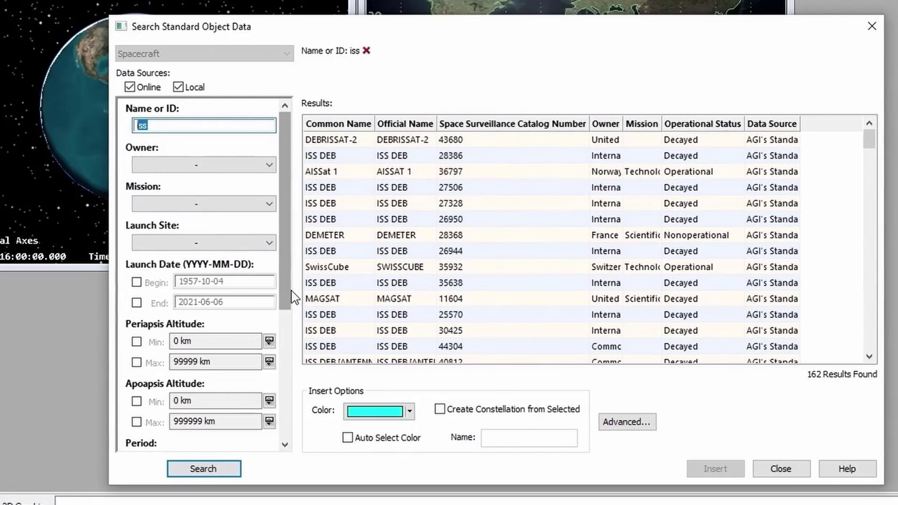
{"action": "type", "text": "25544"}
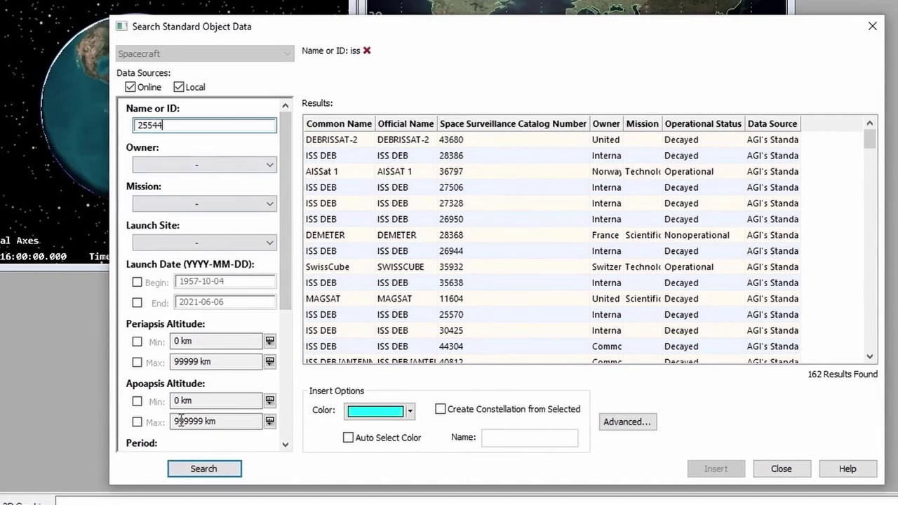
{"action": "left_click", "coordinate": [205, 472]}
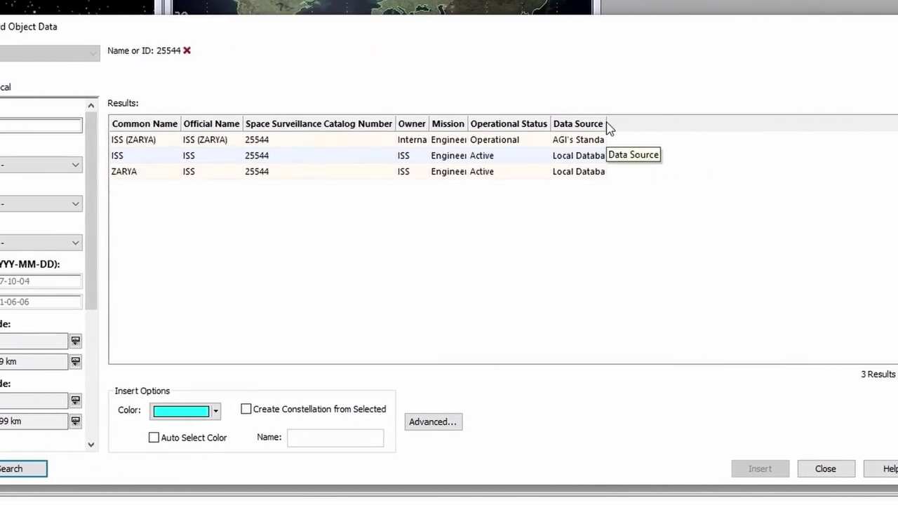
{"action": "left_click_drag", "start_coordinate": [607, 124], "coordinate": [751, 126]}
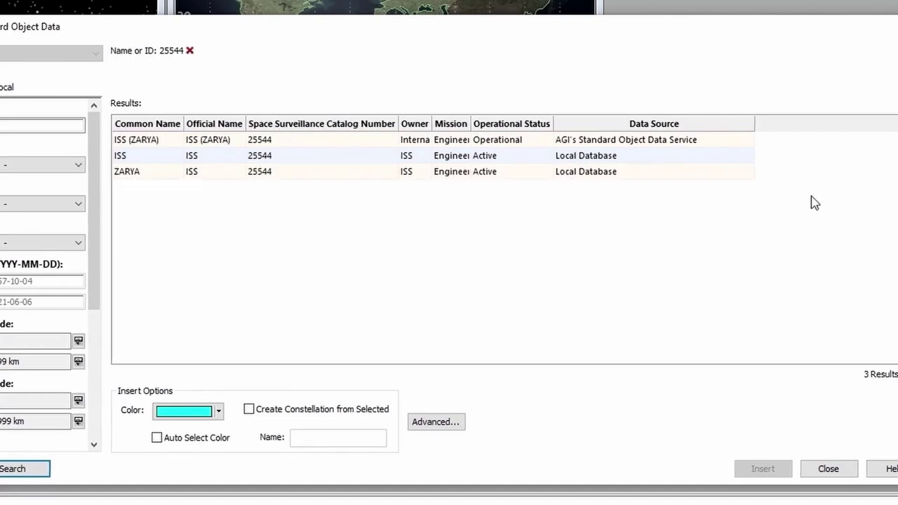
Insert the ISS (ZARYA) result into the scenario and close the search window.
{"action": "left_click", "coordinate": [138, 142]}
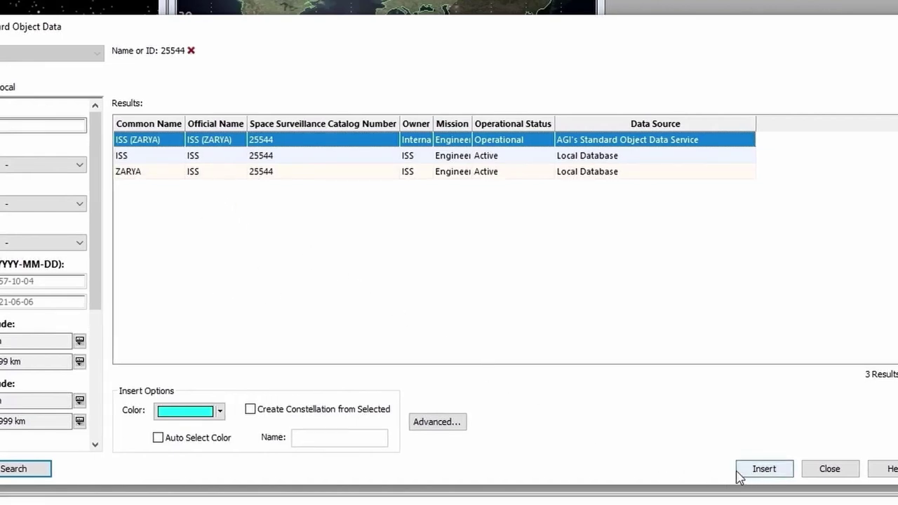
{"action": "left_click", "coordinate": [777, 476]}
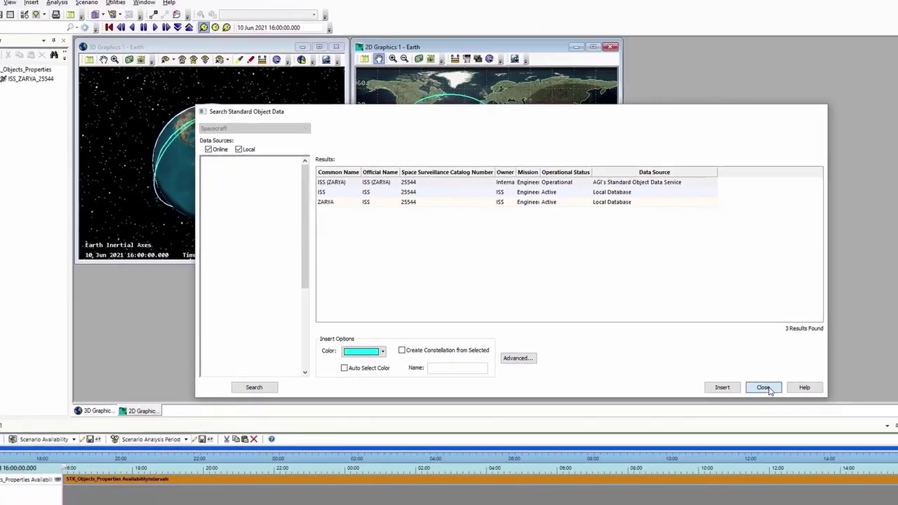
{"action": "left_click", "coordinate": [775, 398]}
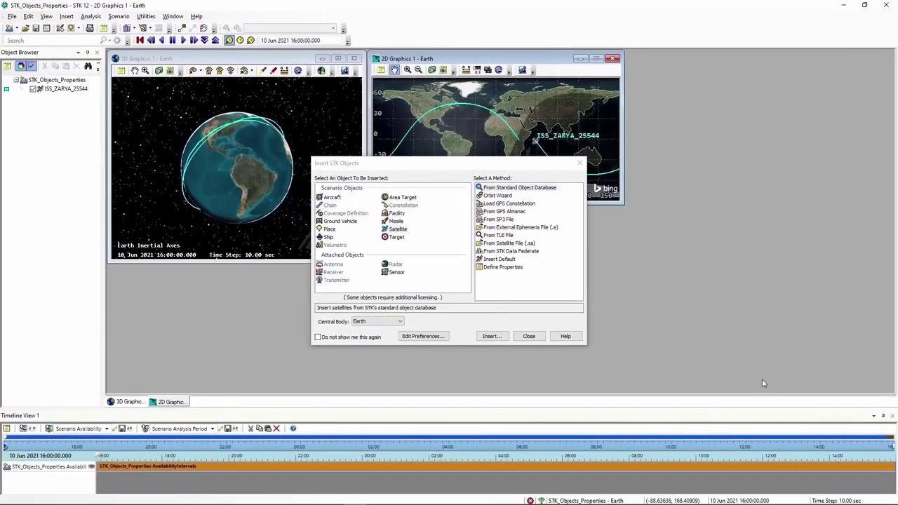
Close Insert STK Objects and tile the 2D and 3D windows vertically to show the ISS orbit.
{"action": "left_click", "coordinate": [526, 337]}
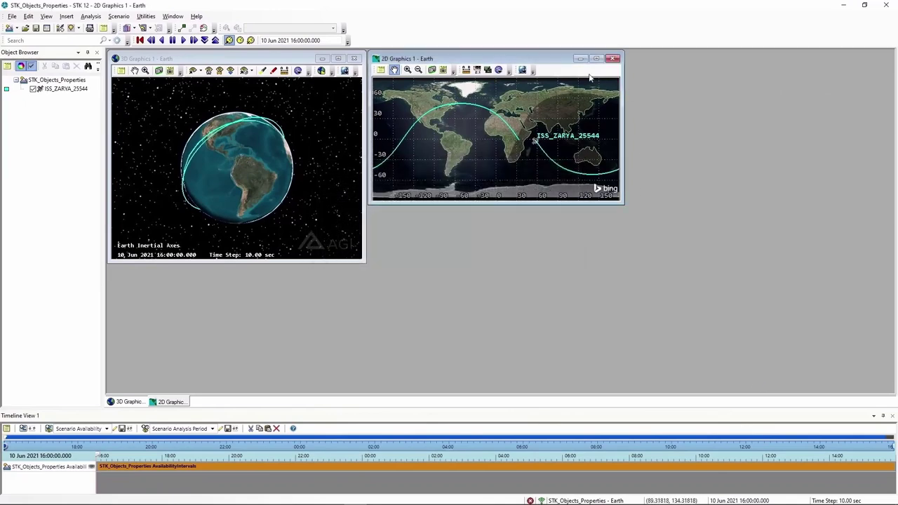
{"action": "left_click", "coordinate": [174, 16]}
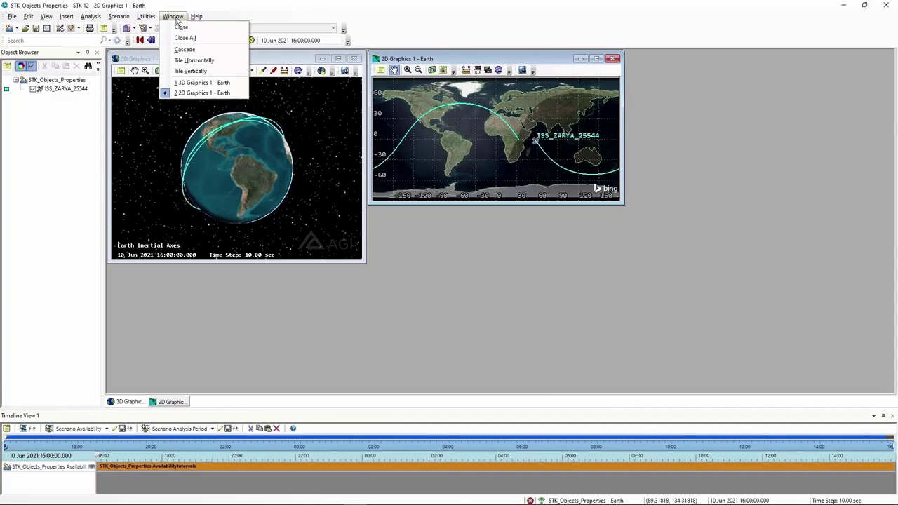
{"action": "left_click", "coordinate": [191, 71]}
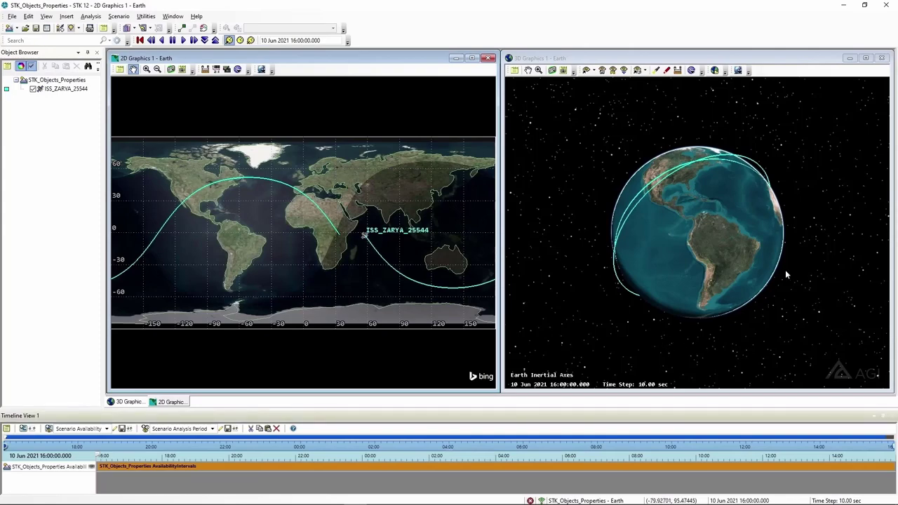
{"action": "left_click_drag", "start_coordinate": [785, 270], "coordinate": [651, 225]}
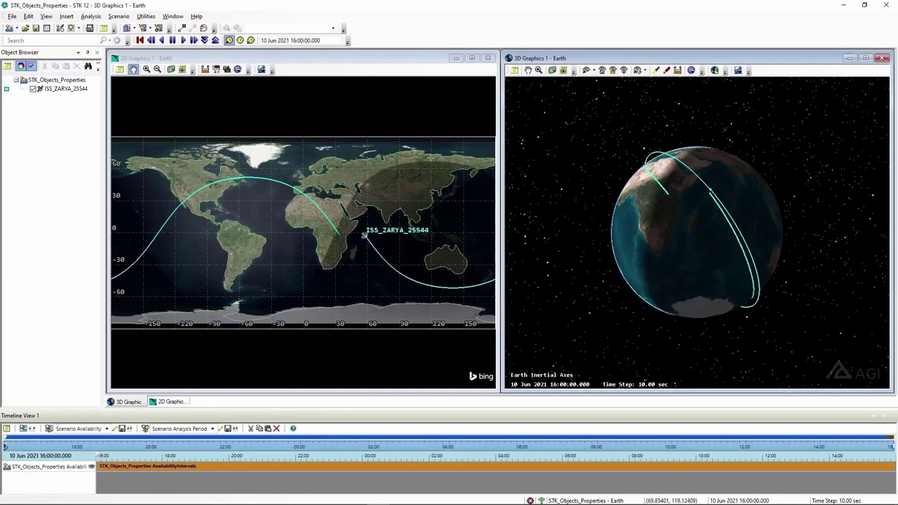
Play the ISS animation while rotating and zooming the globe, then reset to 16:00:00.
{"action": "left_click", "coordinate": [183, 41]}
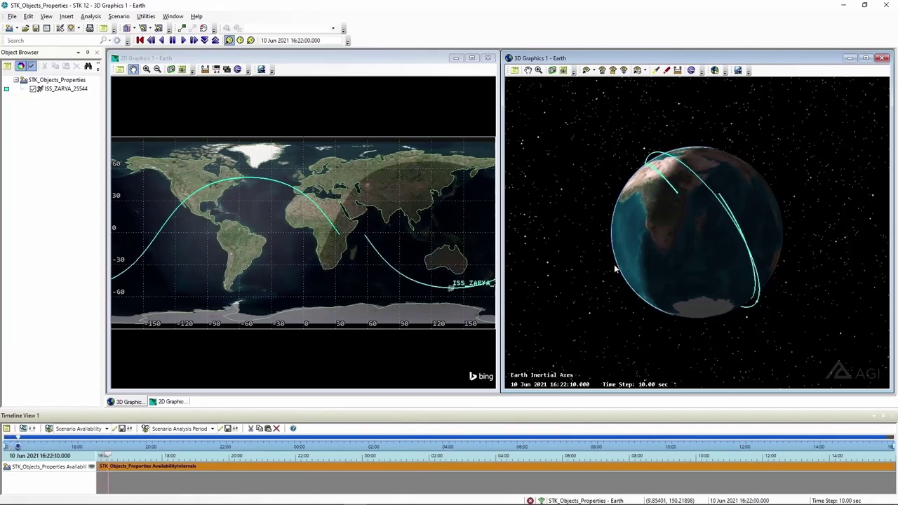
{"action": "left_click_drag", "start_coordinate": [618, 271], "coordinate": [692, 260]}
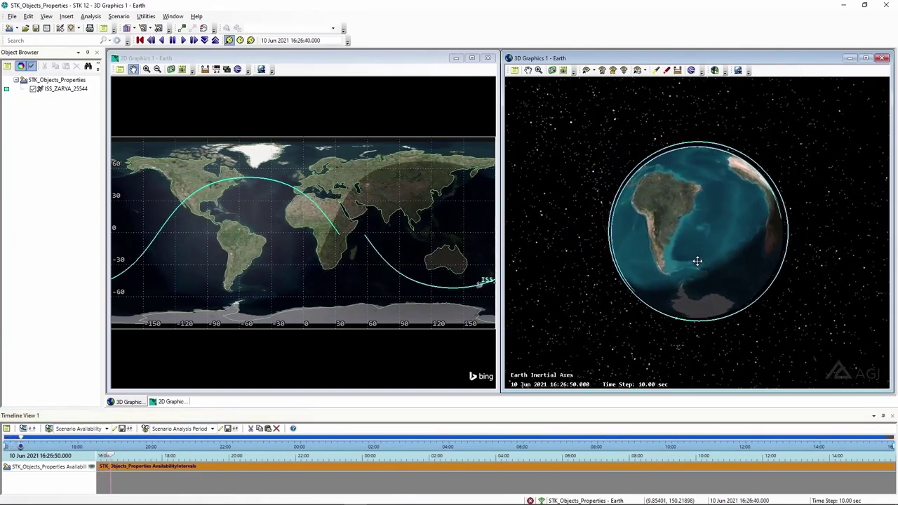
{"action": "scroll", "coordinate": [687, 227], "scroll_direction": "up", "scroll_amount": 2}
{"action": "scroll", "coordinate": [688, 226], "scroll_direction": "up", "scroll_amount": 3}
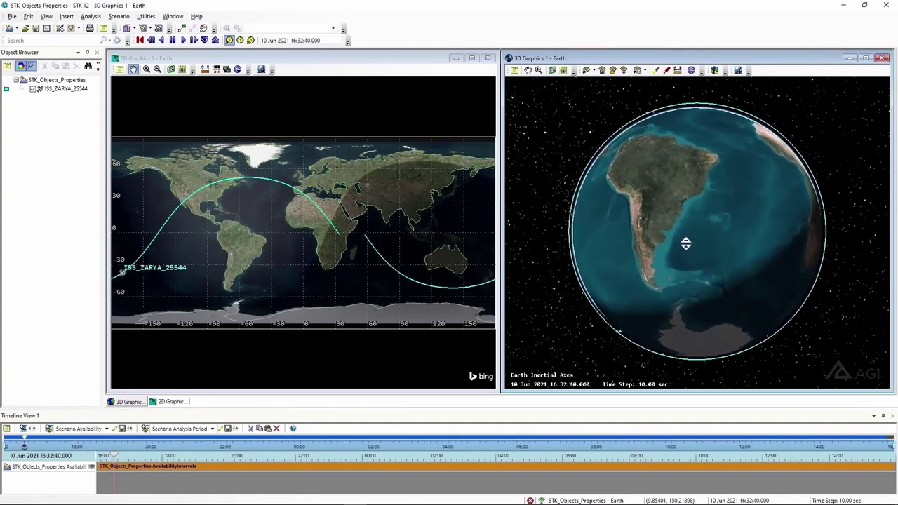
{"action": "left_click_drag", "start_coordinate": [689, 256], "coordinate": [762, 252]}
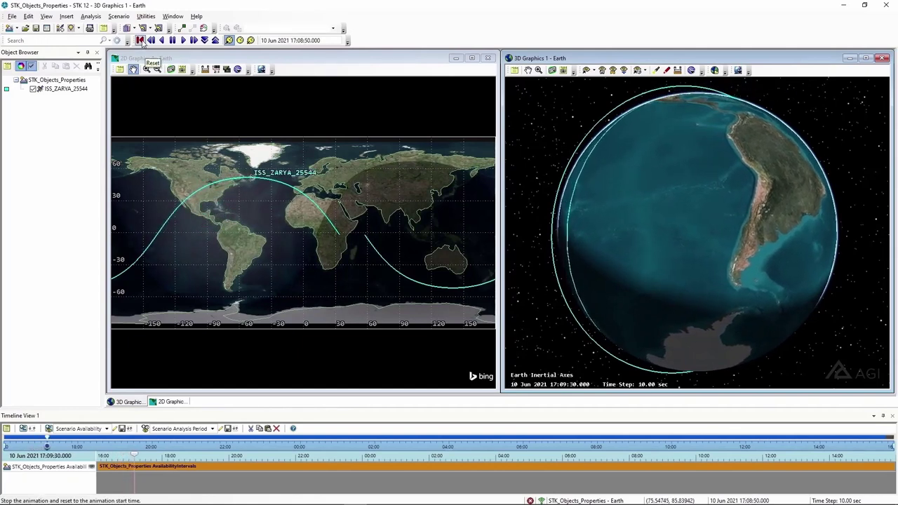
{"action": "left_click", "coordinate": [141, 41]}
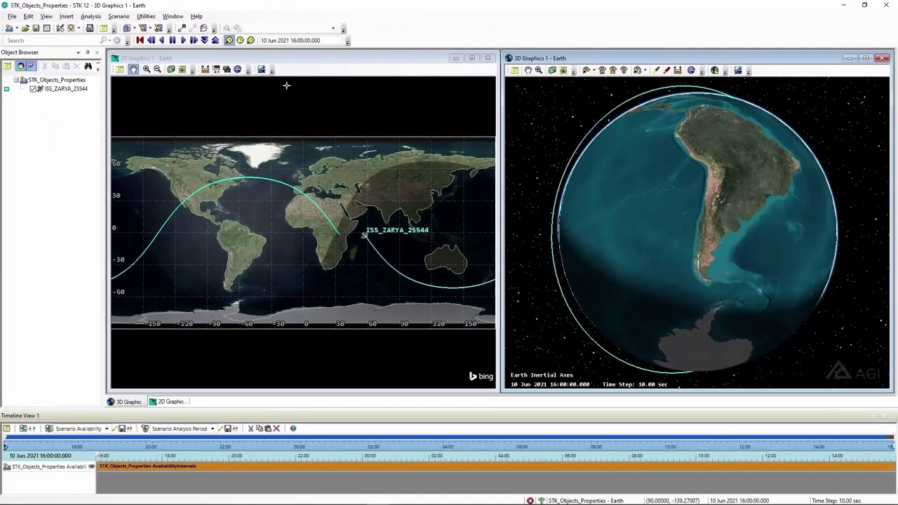
Enable Real-time Animation Mode, reset, and play the ISS animation synced to the computer clock.
{"action": "left_click", "coordinate": [240, 40]}
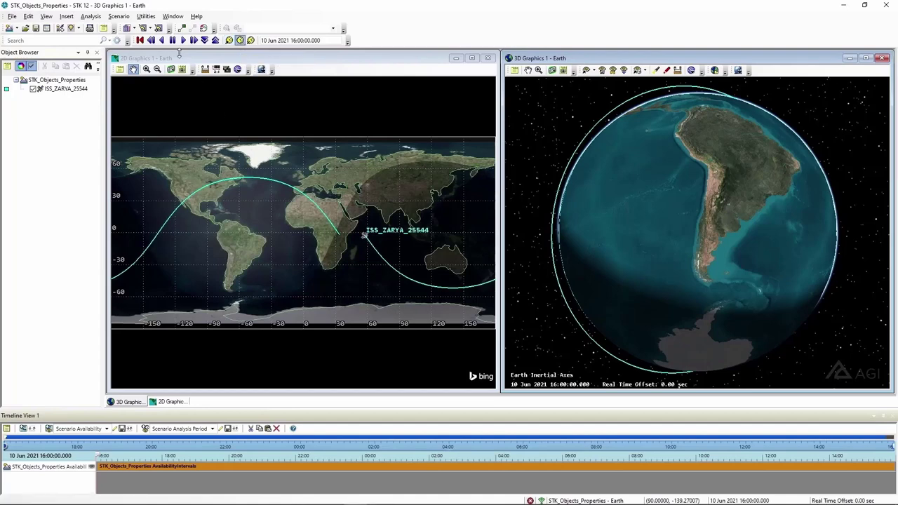
{"action": "left_click", "coordinate": [139, 41]}
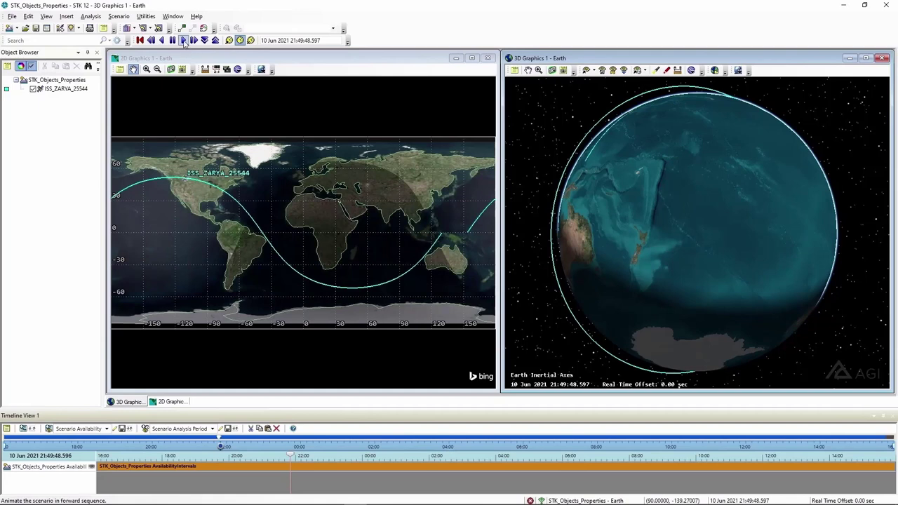
{"action": "left_click", "coordinate": [183, 40]}
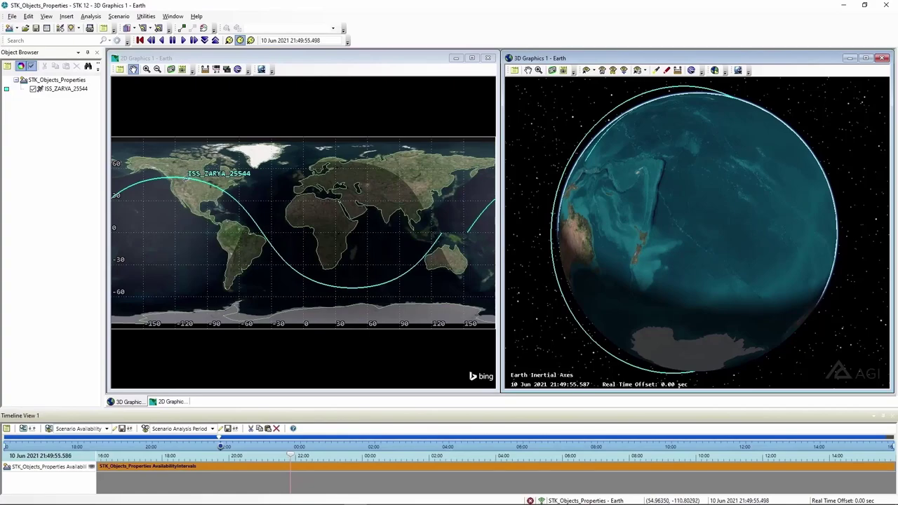
{"action": "left_click_drag", "start_coordinate": [629, 200], "coordinate": [786, 316]}
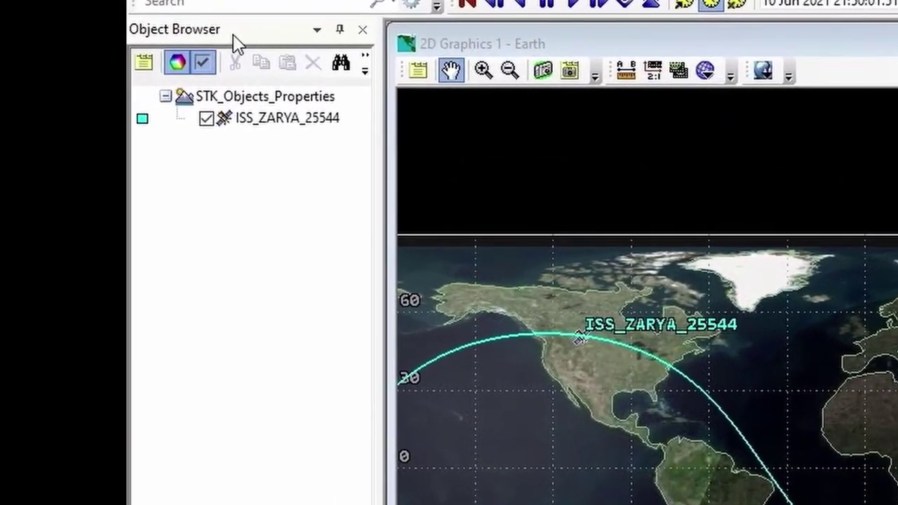
Zoom the 3D view to ISS_ZARYA_25544 and follow it closely over North America.
{"action": "right_click", "coordinate": [355, 128]}
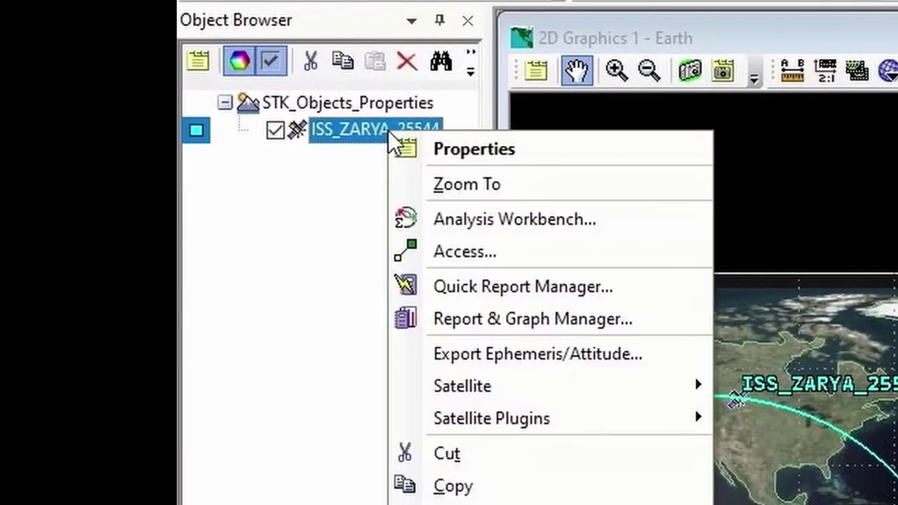
{"action": "left_click", "coordinate": [443, 181]}
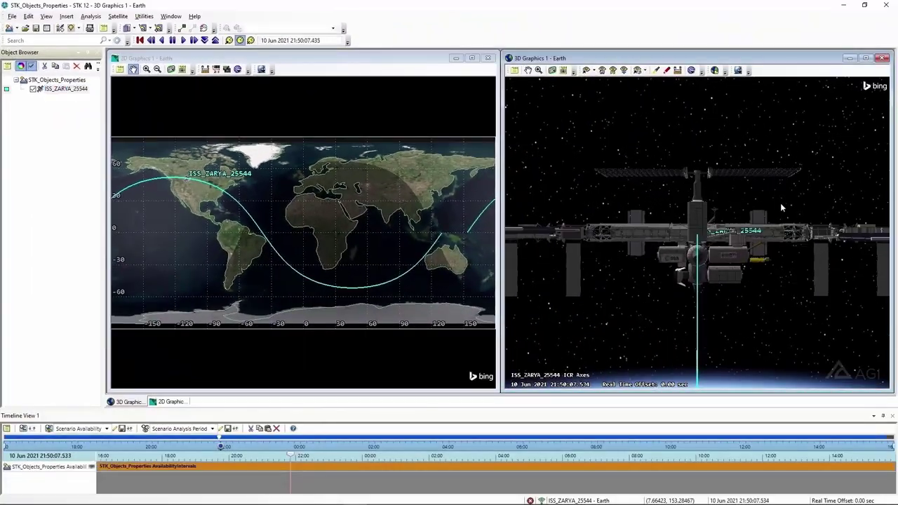
{"action": "left_click_drag", "start_coordinate": [745, 266], "coordinate": [725, 99]}
{"action": "right_click_drag", "start_coordinate": [725, 100], "coordinate": [720, 160]}
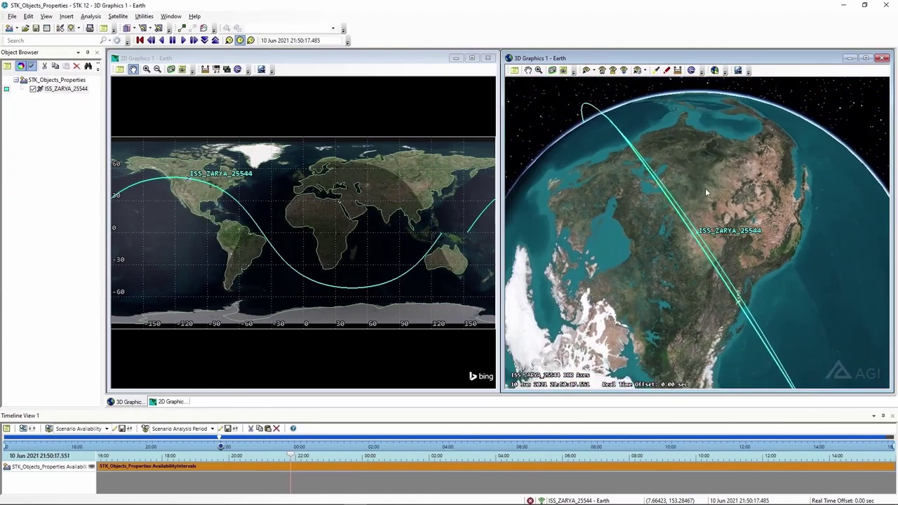
{"action": "left_click_drag", "start_coordinate": [784, 273], "coordinate": [650, 295]}
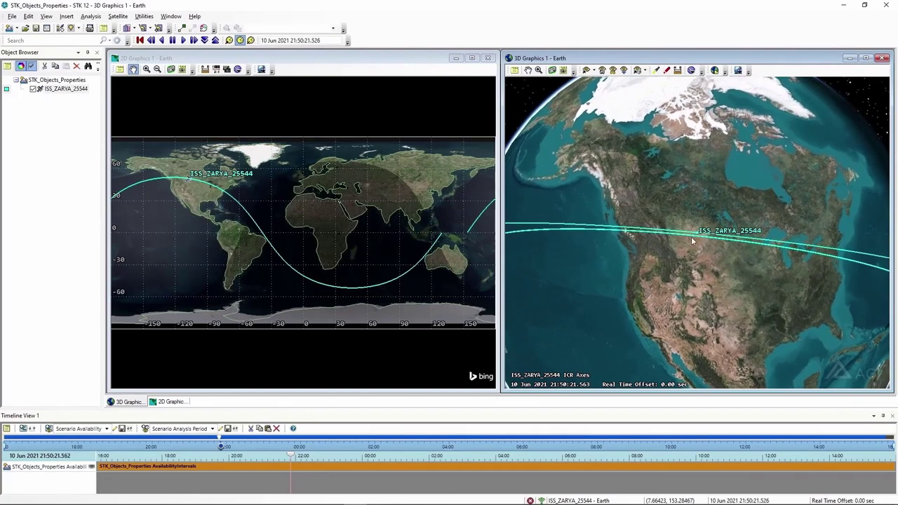
{"action": "right_click_drag", "start_coordinate": [746, 145], "coordinate": [770, 223]}
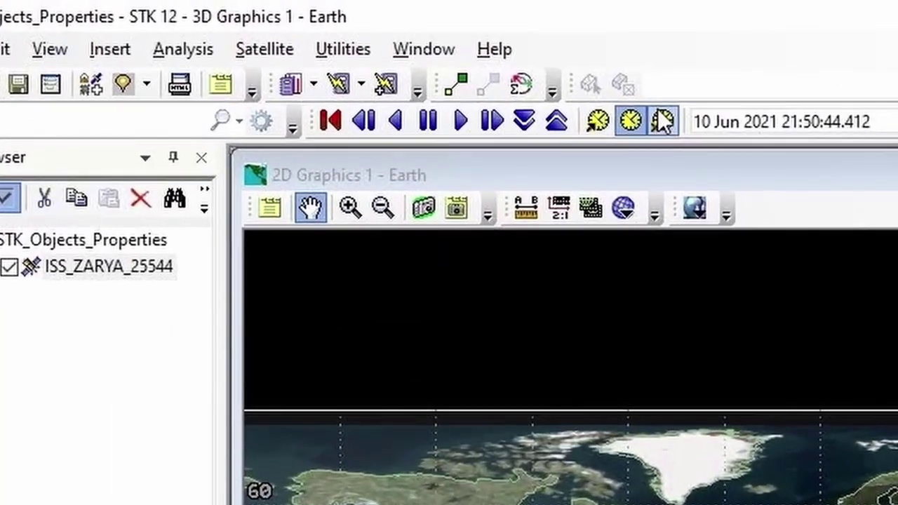
Play the animation in real-time mode from the start, then reset it to 10 Jun 2021 16:00:00.
{"action": "left_click", "coordinate": [661, 117]}
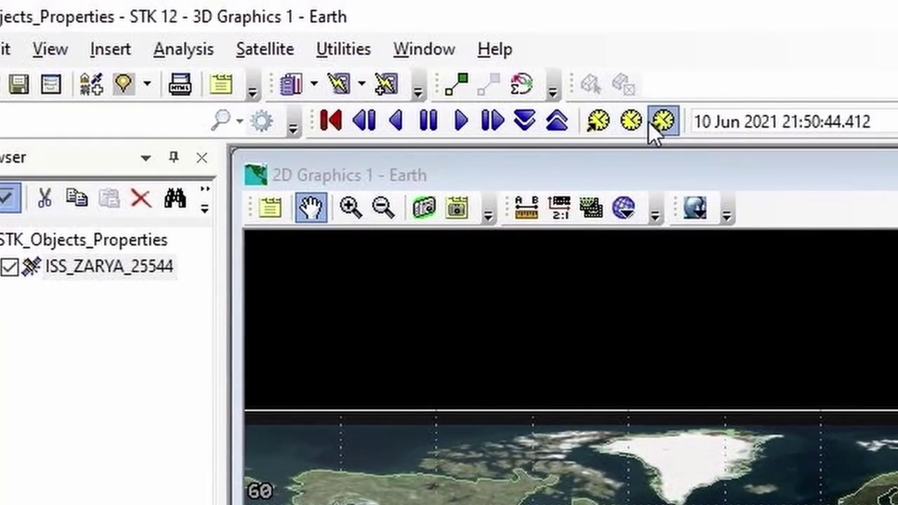
{"action": "left_click", "coordinate": [330, 121]}
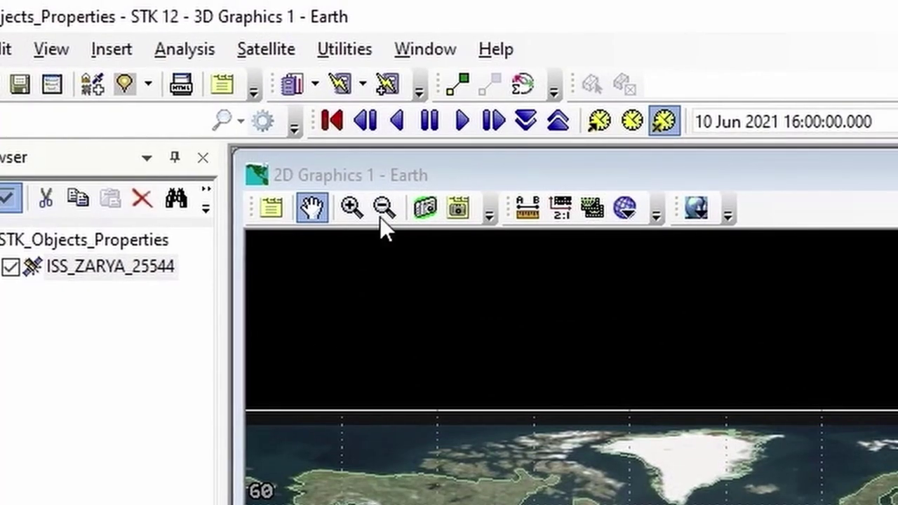
{"action": "left_click", "coordinate": [463, 121]}
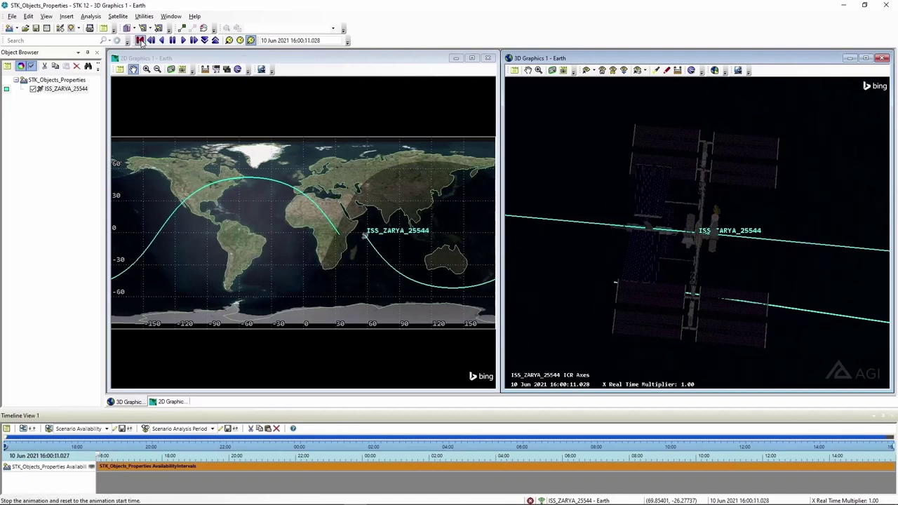
{"action": "left_click", "coordinate": [140, 41]}
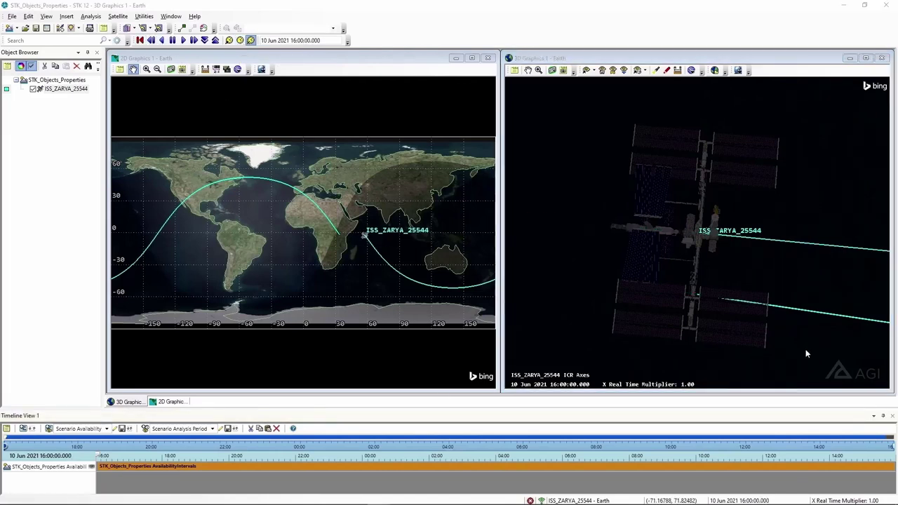
{"action": "left_click", "coordinate": [806, 355]}
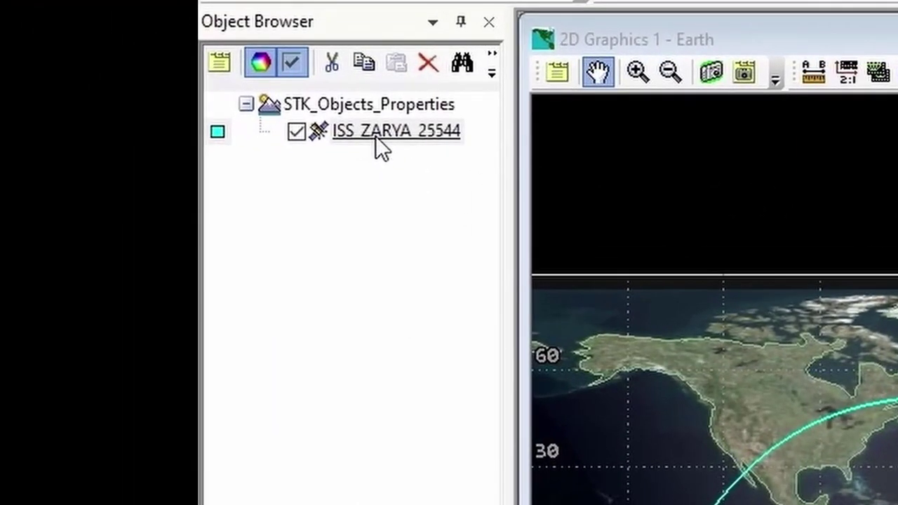
{"action": "right_click", "coordinate": [60, 91]}
{"action": "left_click", "coordinate": [432, 161]}
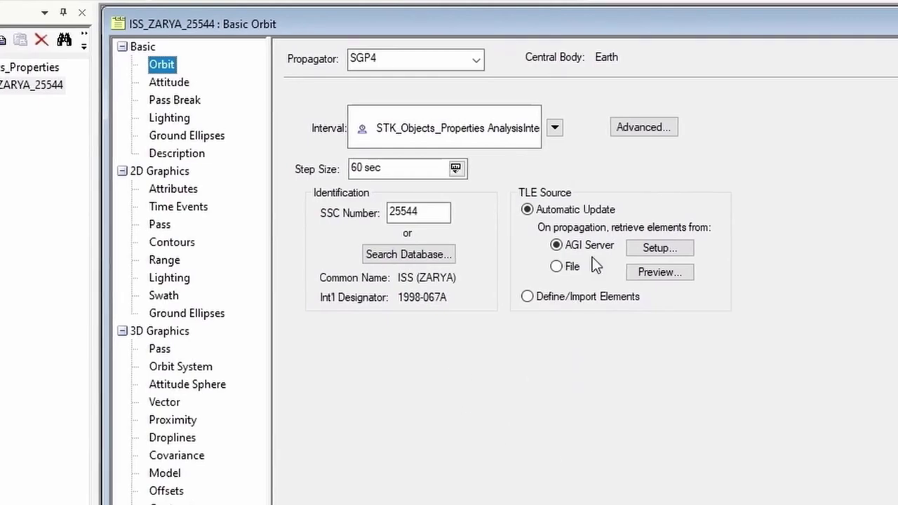
{"action": "left_click", "coordinate": [642, 275]}
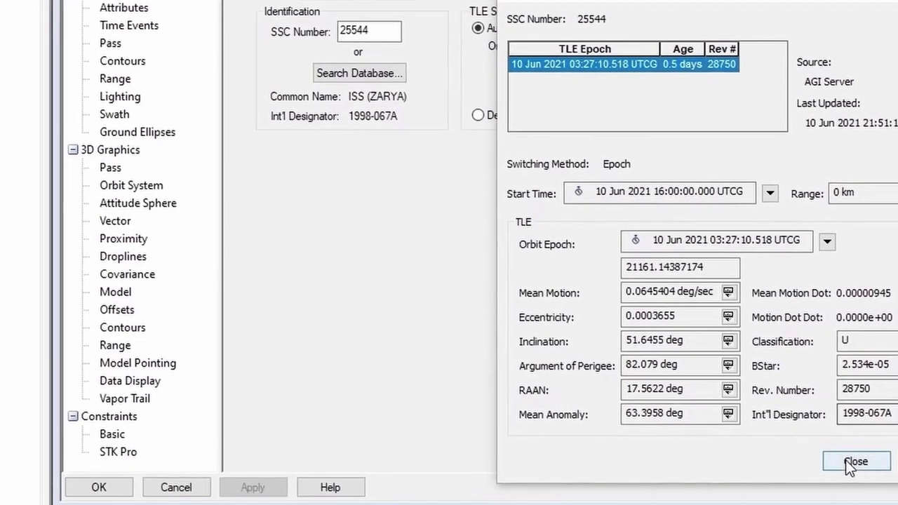
{"action": "left_click", "coordinate": [812, 487]}
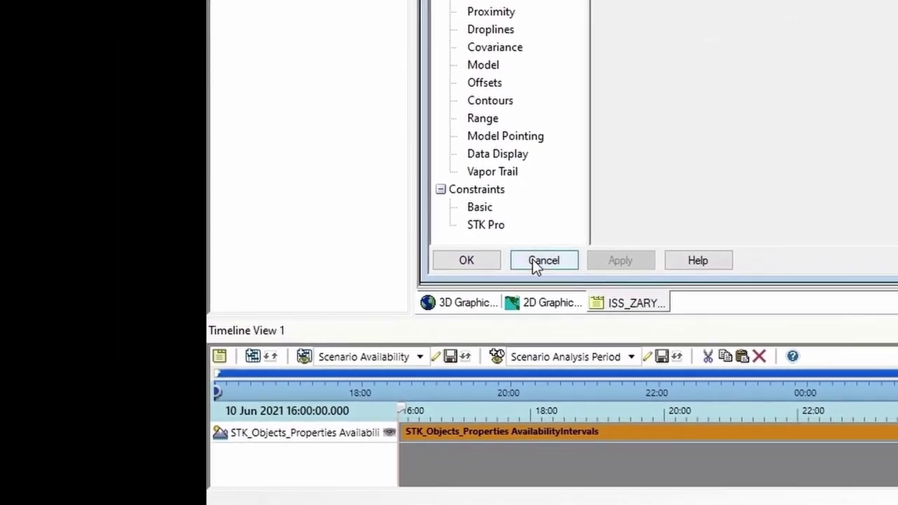
{"action": "left_click", "coordinate": [433, 330]}
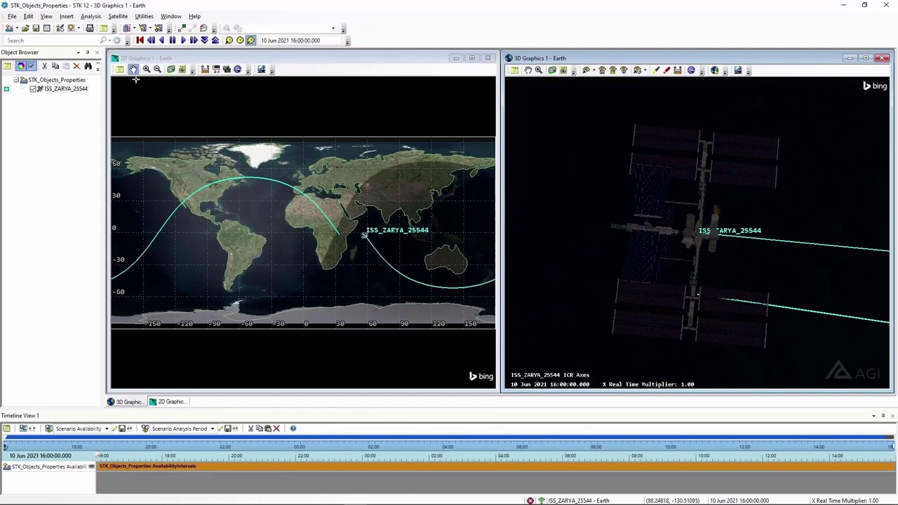
Insert a new satellite using the Orbit Wizard method.
{"action": "left_click", "coordinate": [60, 28]}
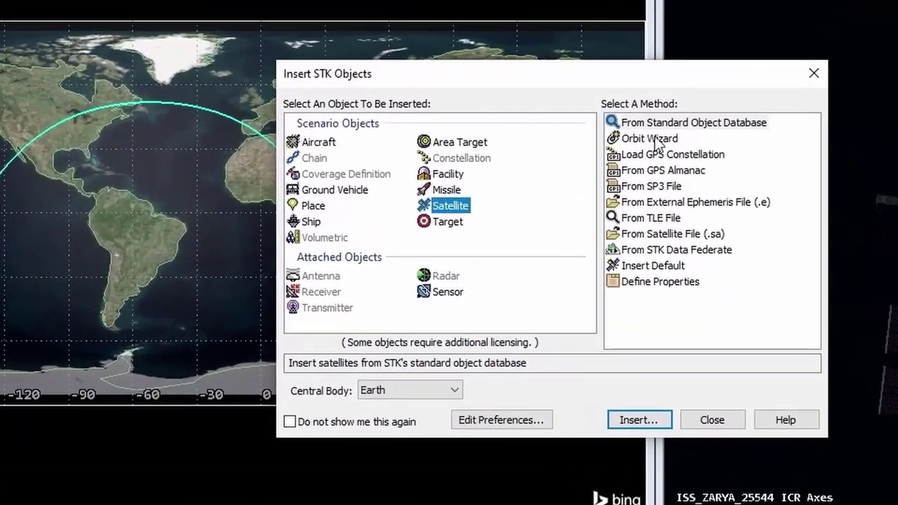
{"action": "left_click", "coordinate": [647, 139]}
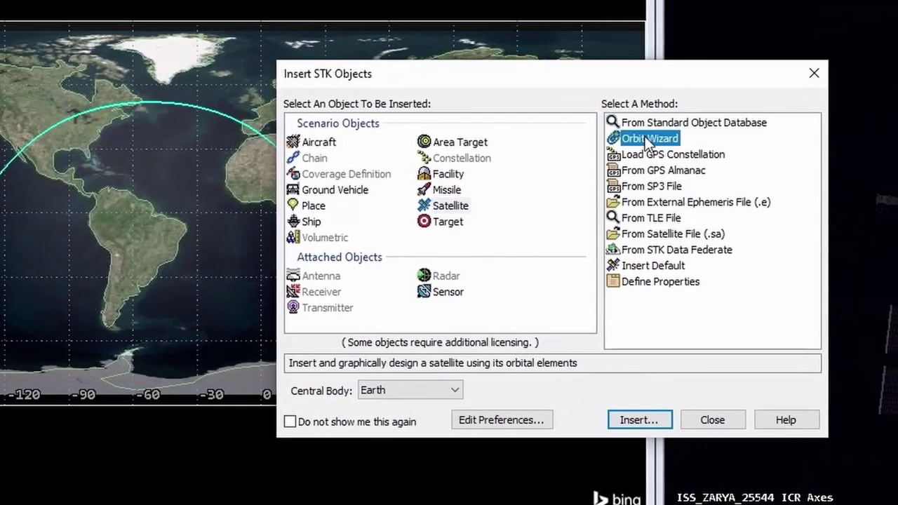
{"action": "left_click", "coordinate": [645, 421]}
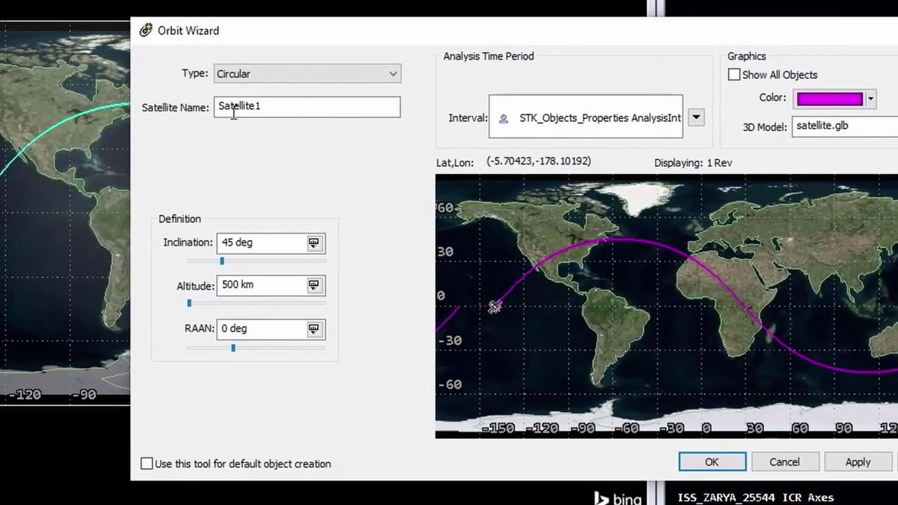
Set the orbit type to Repeating Ground Trace, named RepeatSat, with 750 km altitude.
{"action": "left_click", "coordinate": [250, 75]}
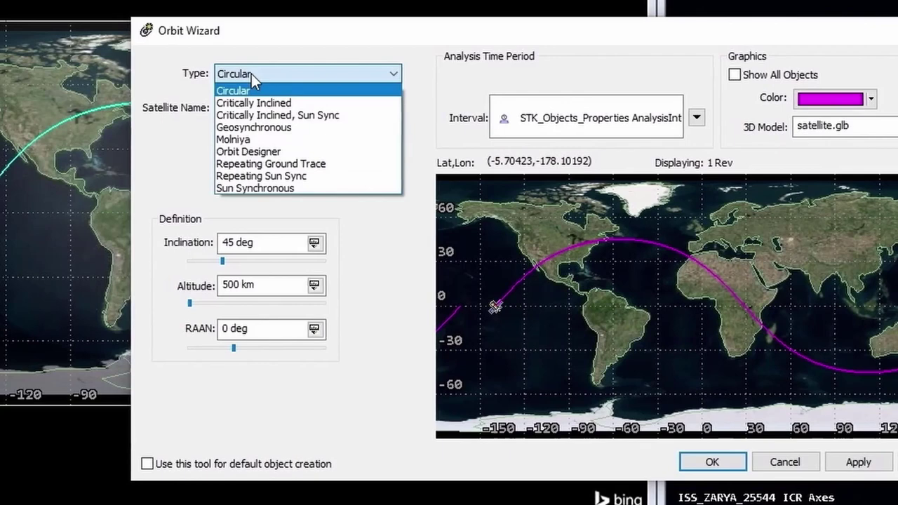
{"action": "left_click", "coordinate": [261, 164]}
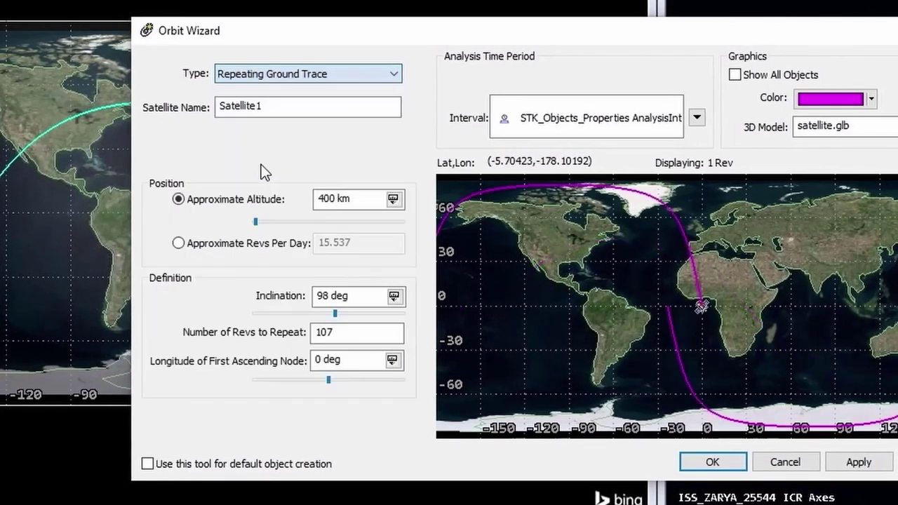
{"action": "left_click", "coordinate": [279, 109]}
{"action": "left_click_drag", "start_coordinate": [279, 109], "coordinate": [199, 114]}
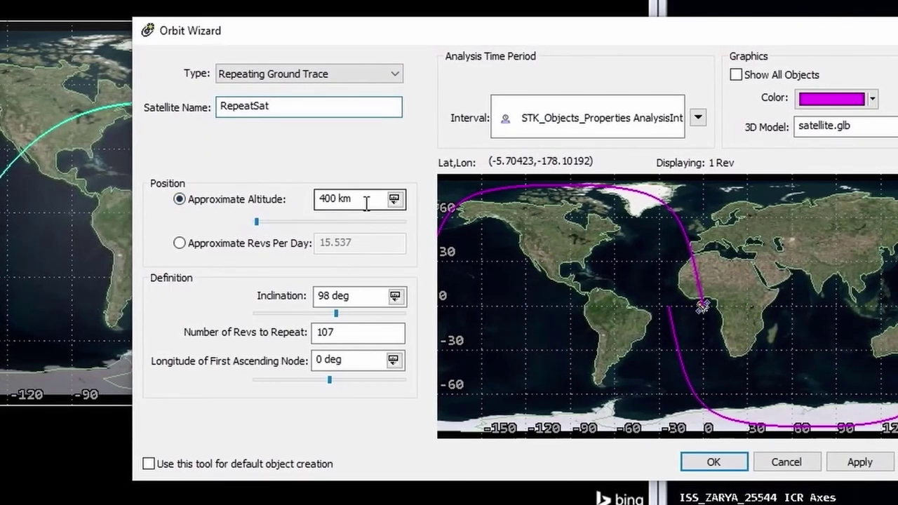
{"action": "left_click_drag", "start_coordinate": [366, 202], "coordinate": [269, 205]}
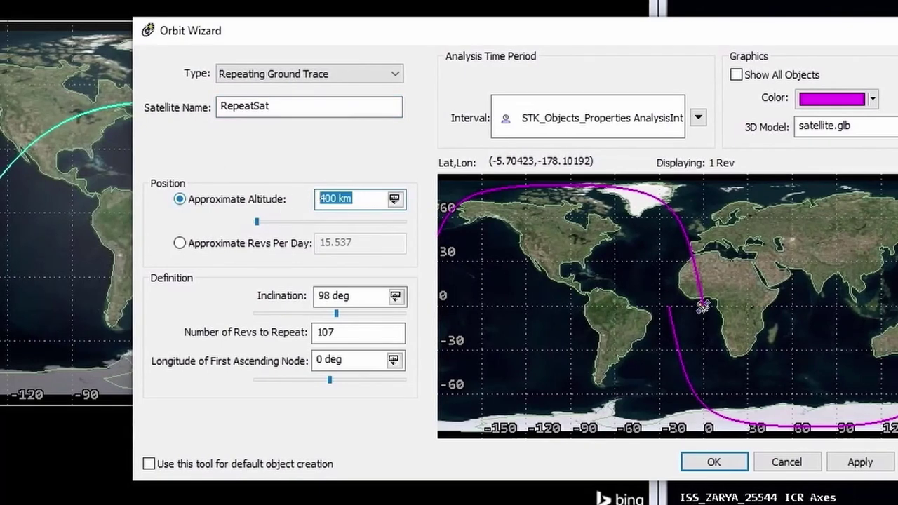
{"action": "type", "text": "750"}
{"action": "key", "text": "Tab"}
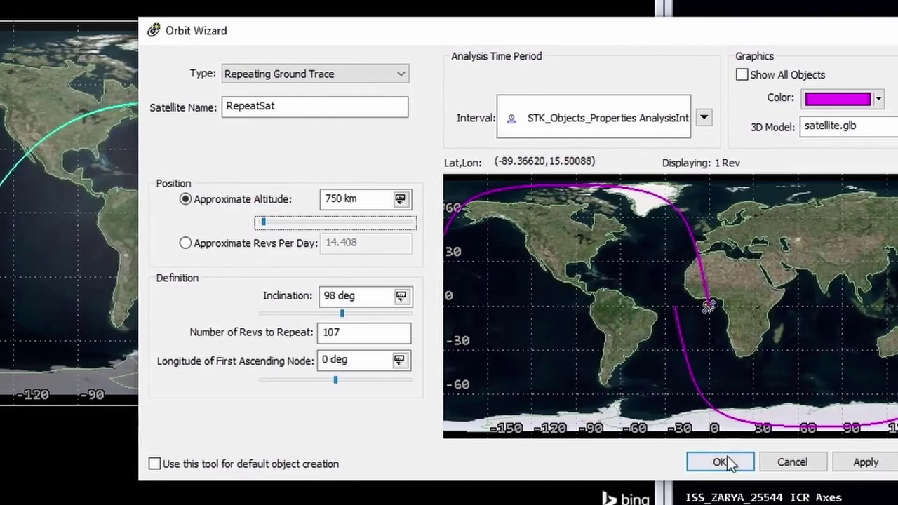
Create RepeatSat, close Insert STK Objects, reset the 3D view to Earth, and open RepeatSat's properties.
{"action": "left_click", "coordinate": [720, 461]}
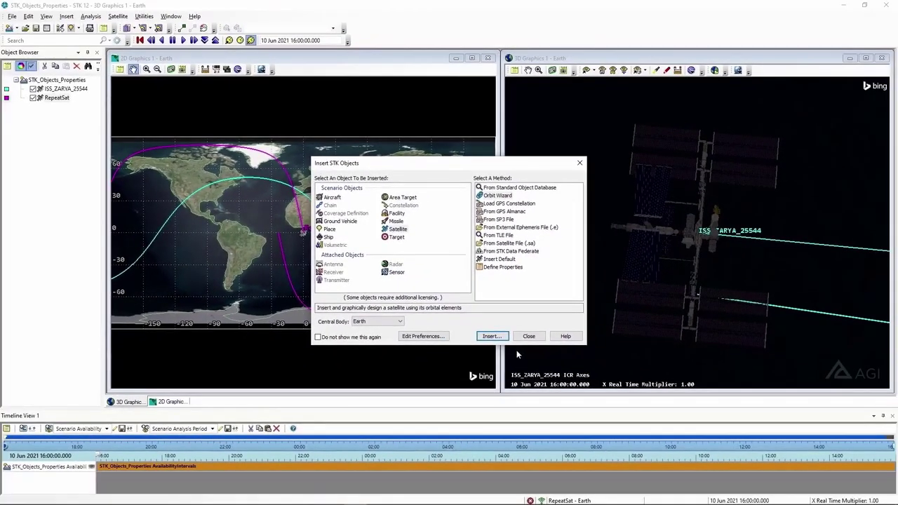
{"action": "left_click", "coordinate": [528, 336]}
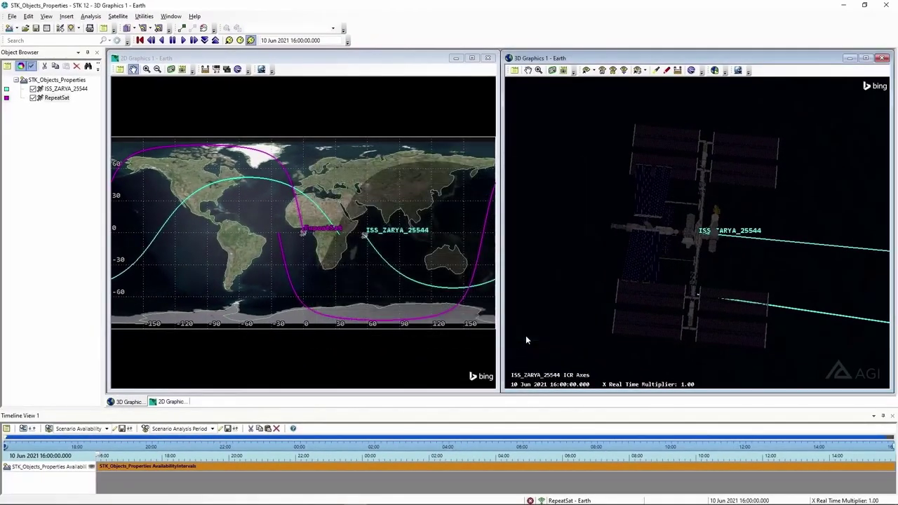
{"action": "left_click", "coordinate": [602, 70]}
{"action": "left_click_drag", "start_coordinate": [648, 227], "coordinate": [578, 247]}
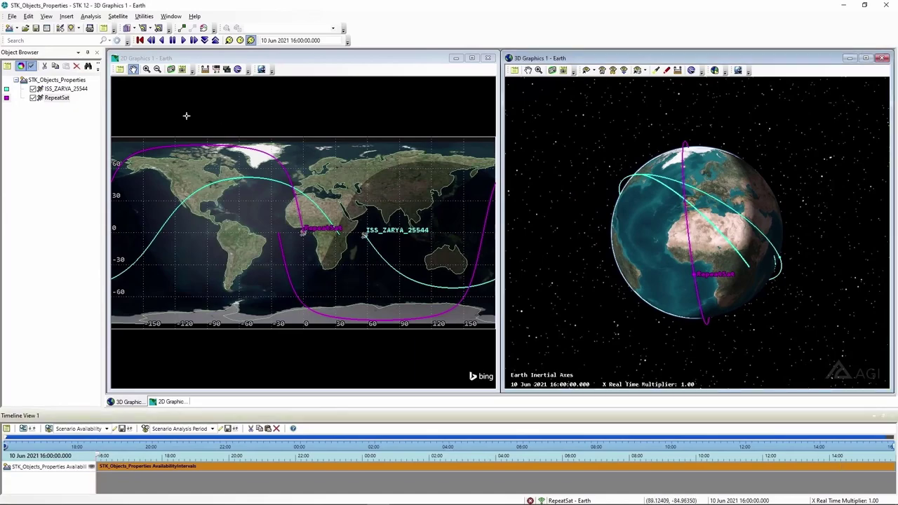
{"action": "double_click", "coordinate": [54, 100]}
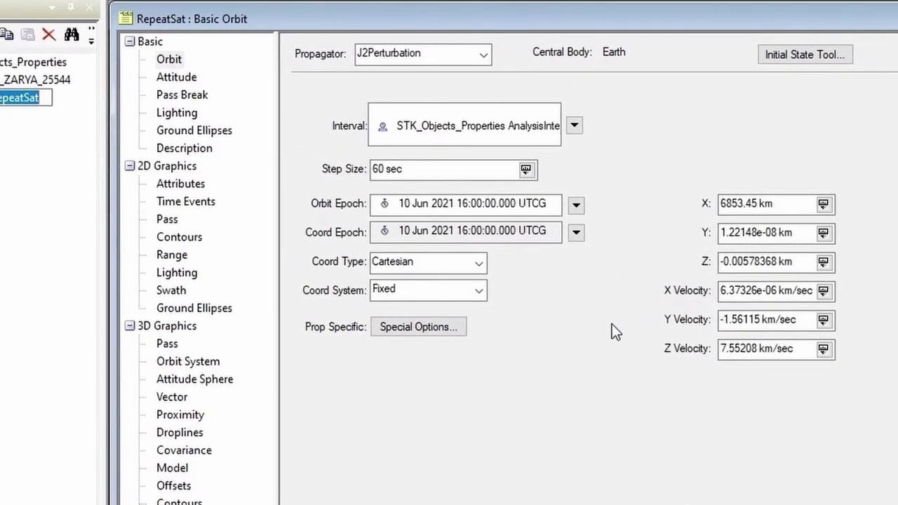
{"action": "left_click", "coordinate": [224, 210]}
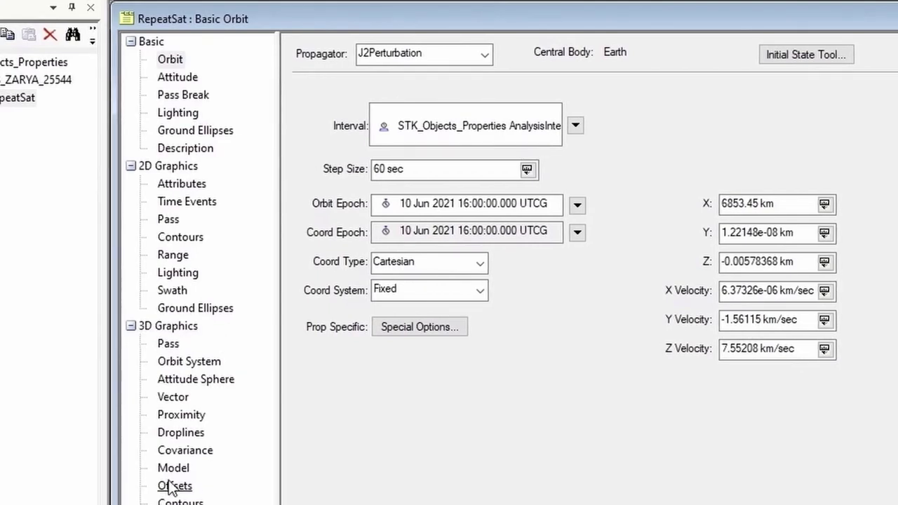
Show RepeatSat's Sun Vector and yellow Body Axes in 3D Graphics Vector settings and apply.
{"action": "left_click", "coordinate": [173, 397]}
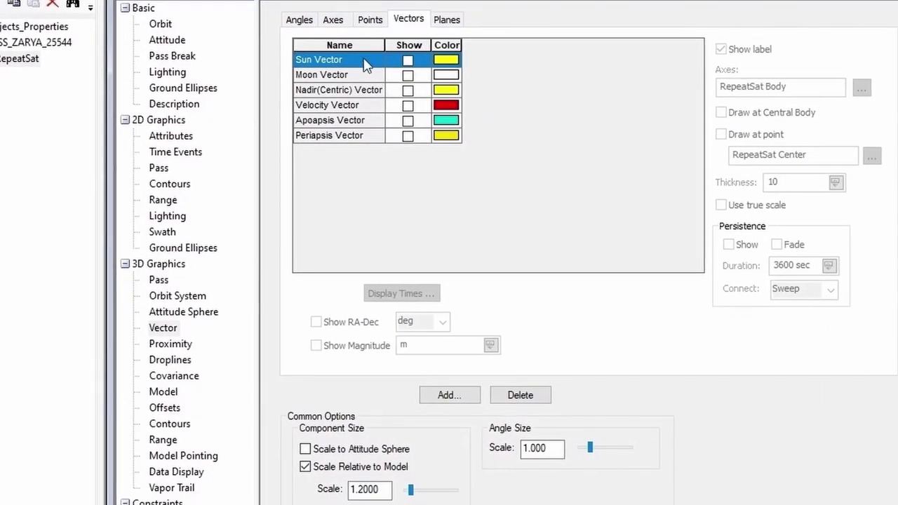
{"action": "left_click", "coordinate": [409, 60]}
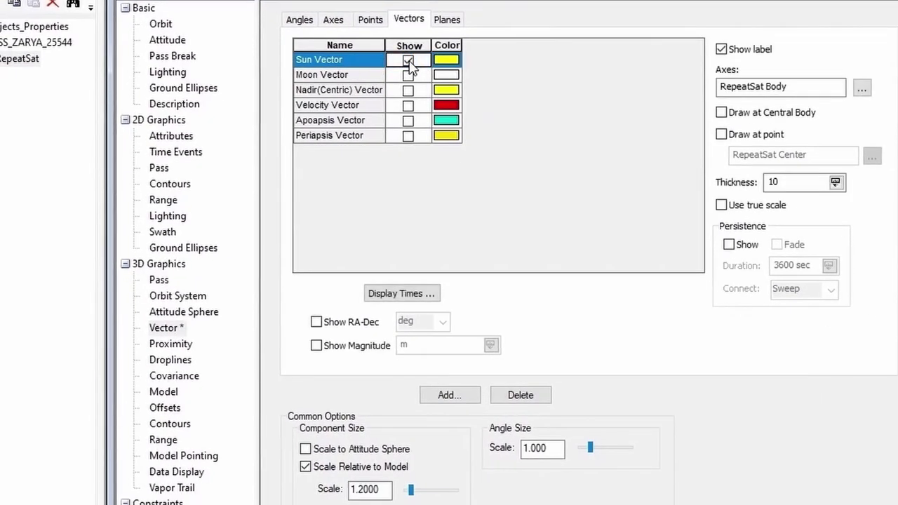
{"action": "left_click", "coordinate": [333, 19]}
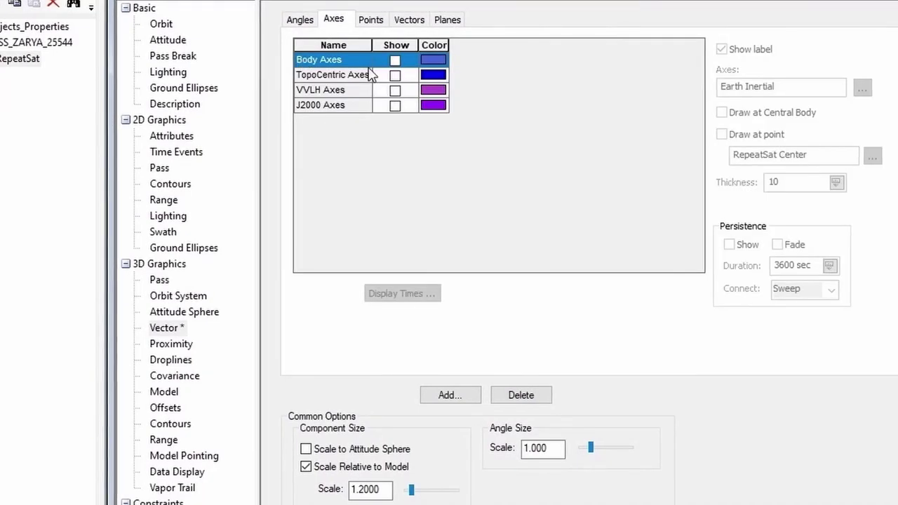
{"action": "left_click", "coordinate": [395, 60]}
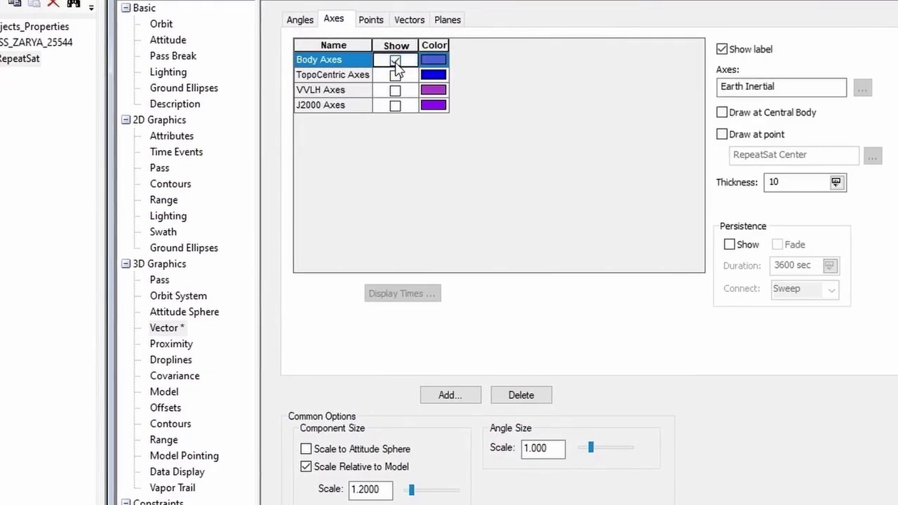
{"action": "left_click", "coordinate": [433, 62]}
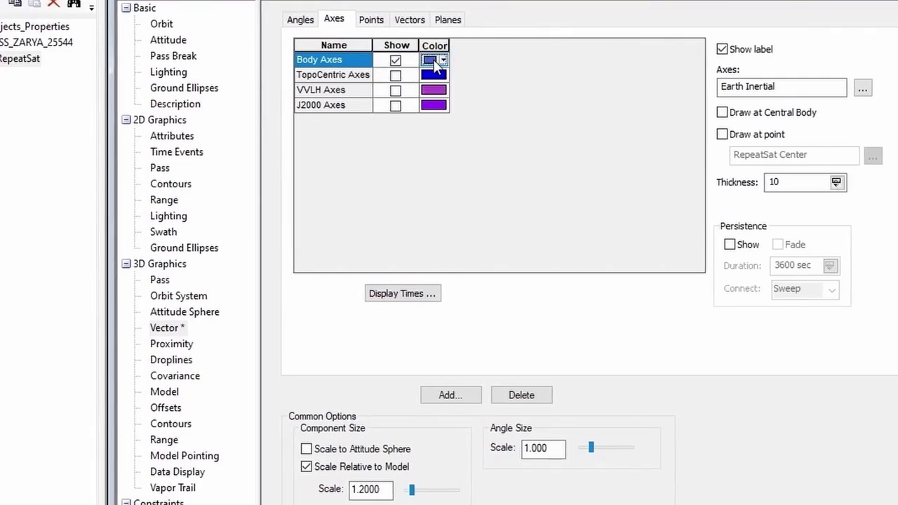
{"action": "left_click", "coordinate": [442, 59]}
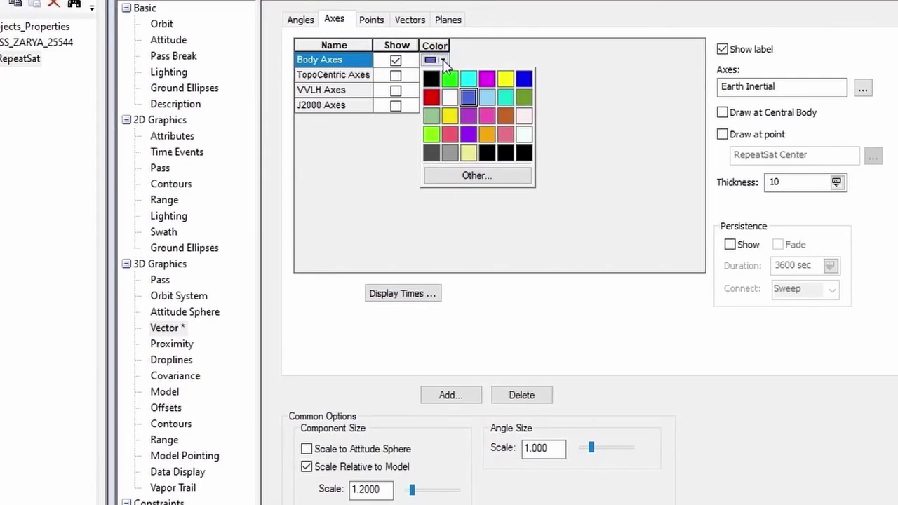
{"action": "left_click", "coordinate": [506, 79]}
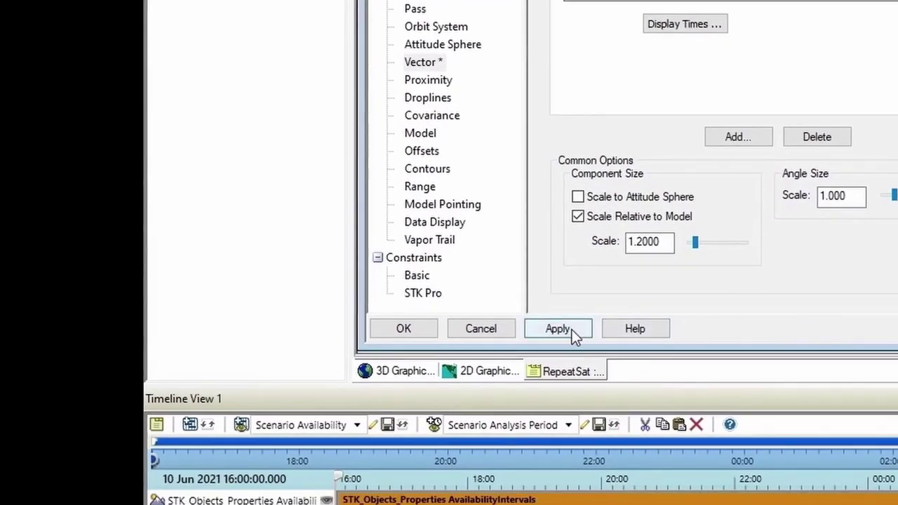
{"action": "left_click", "coordinate": [572, 330]}
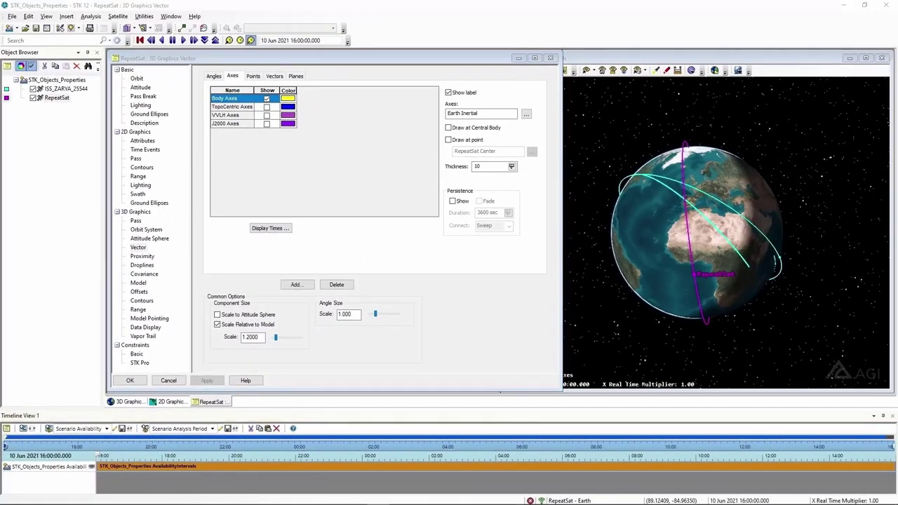
Zoom the 3D view to RepeatSat and orbit until Earth and the Sun vector sit behind its body axes.
{"action": "right_click", "coordinate": [53, 100]}
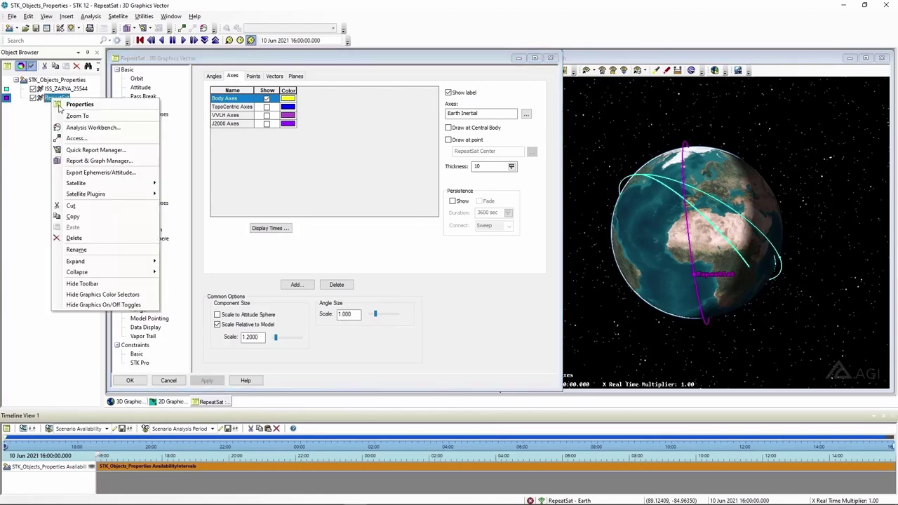
{"action": "left_click", "coordinate": [73, 116]}
{"action": "left_click", "coordinate": [649, 236]}
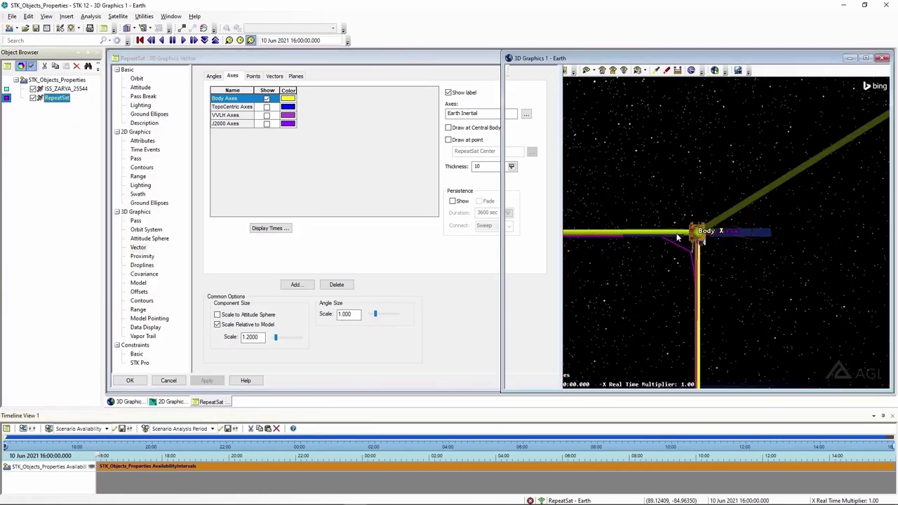
{"action": "left_click_drag", "start_coordinate": [519, 275], "coordinate": [700, 222]}
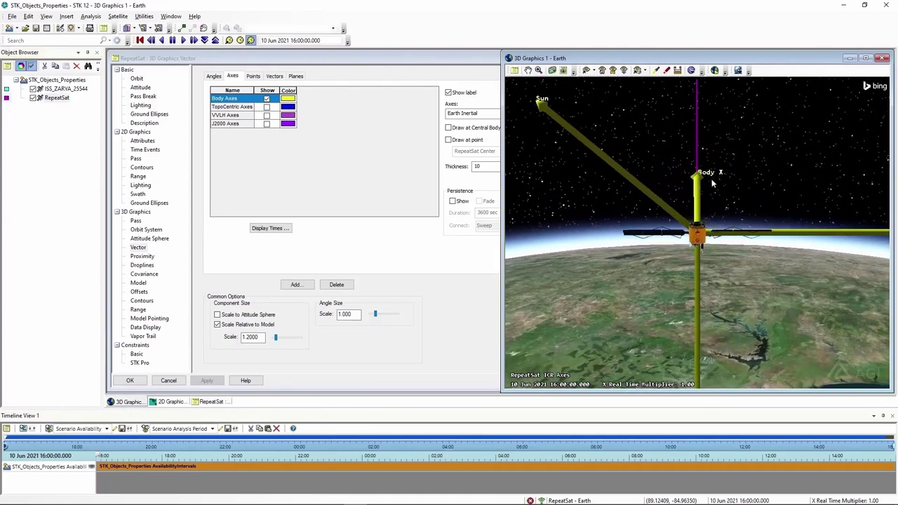
{"action": "left_click_drag", "start_coordinate": [707, 177], "coordinate": [706, 156]}
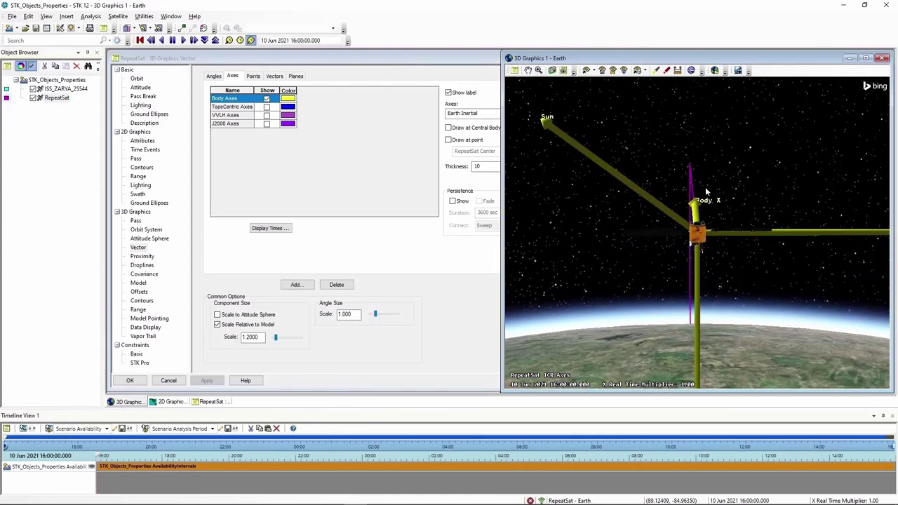
{"action": "mouse_move", "coordinate": [706, 190]}
{"action": "left_mouse_down"}
{"action": "mouse_move", "coordinate": [706, 274]}
{"action": "mouse_move", "coordinate": [764, 267]}
{"action": "mouse_move", "coordinate": [786, 245]}
{"action": "mouse_move", "coordinate": [716, 224]}
{"action": "mouse_move", "coordinate": [700, 203]}
{"action": "mouse_move", "coordinate": [711, 204]}
{"action": "left_mouse_up"}
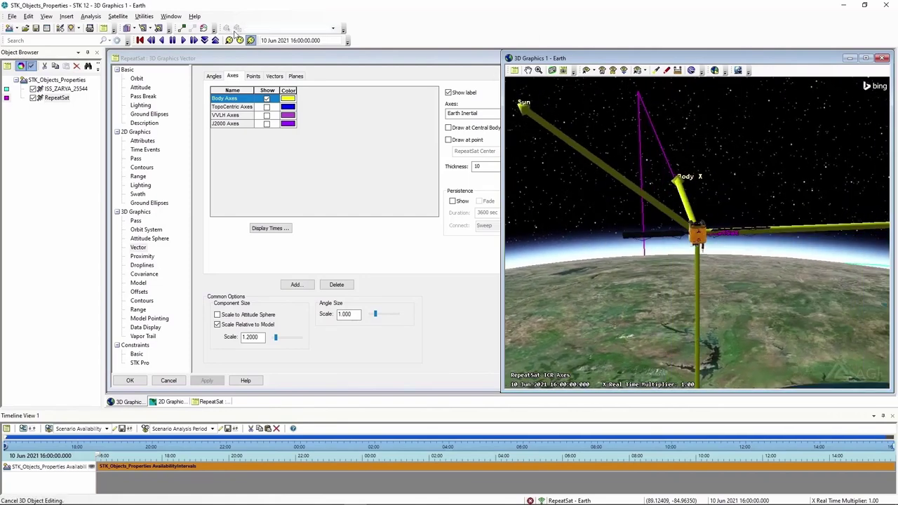
Play RepeatSat's attitude animation, switch to 10-second time steps, then reset to the start time.
{"action": "left_click", "coordinate": [183, 40]}
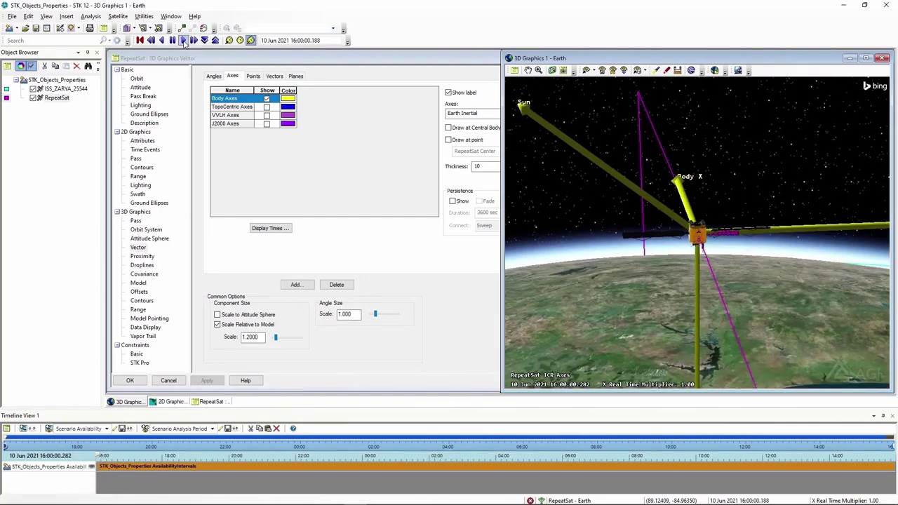
{"action": "left_click_drag", "start_coordinate": [632, 182], "coordinate": [575, 184]}
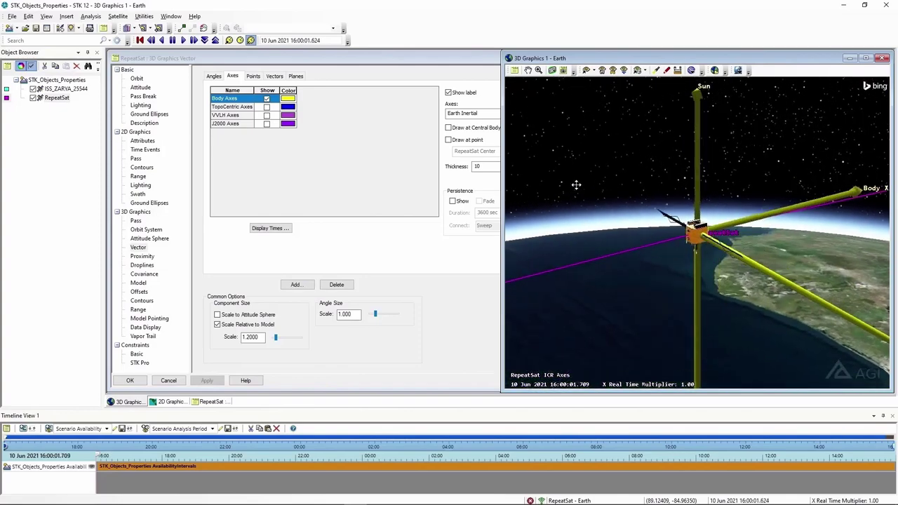
{"action": "left_click", "coordinate": [230, 40]}
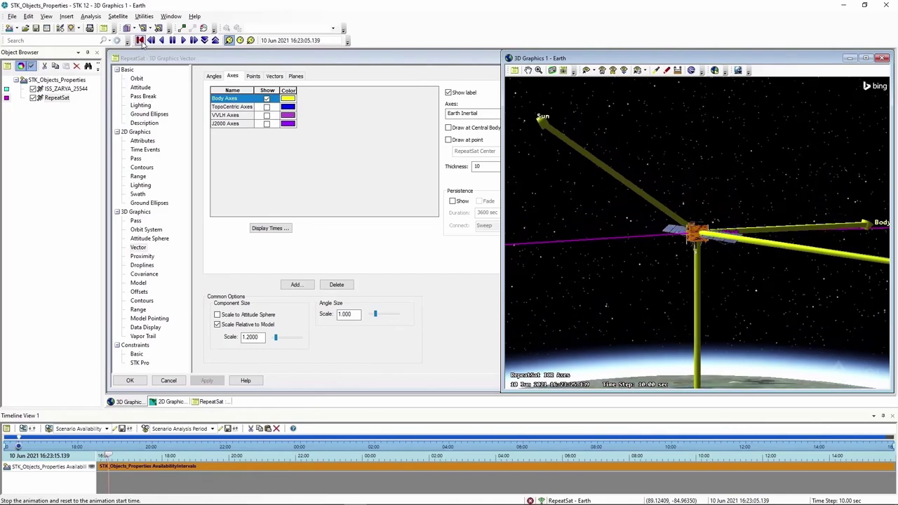
{"action": "left_click", "coordinate": [140, 41]}
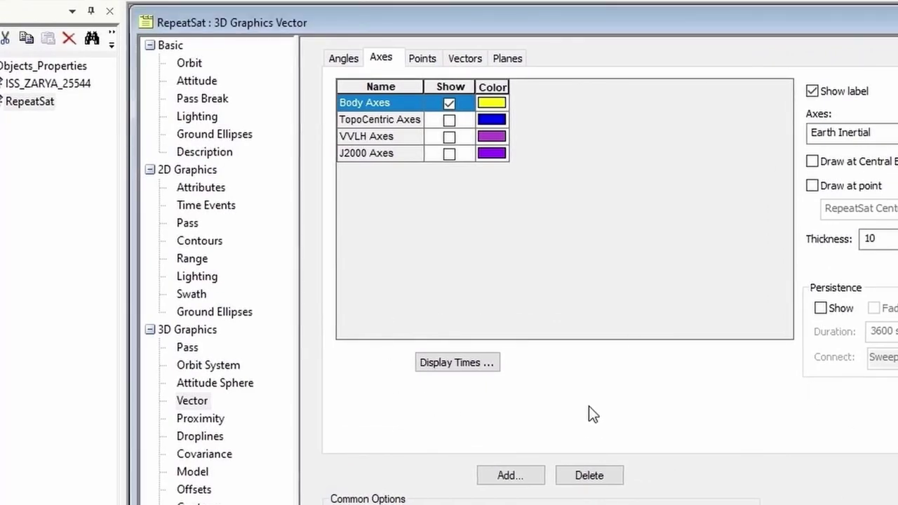
Apply ECF velocity alignment with radial constraint as RepeatSat's attitude and view the result in 3D.
{"action": "left_click", "coordinate": [198, 81]}
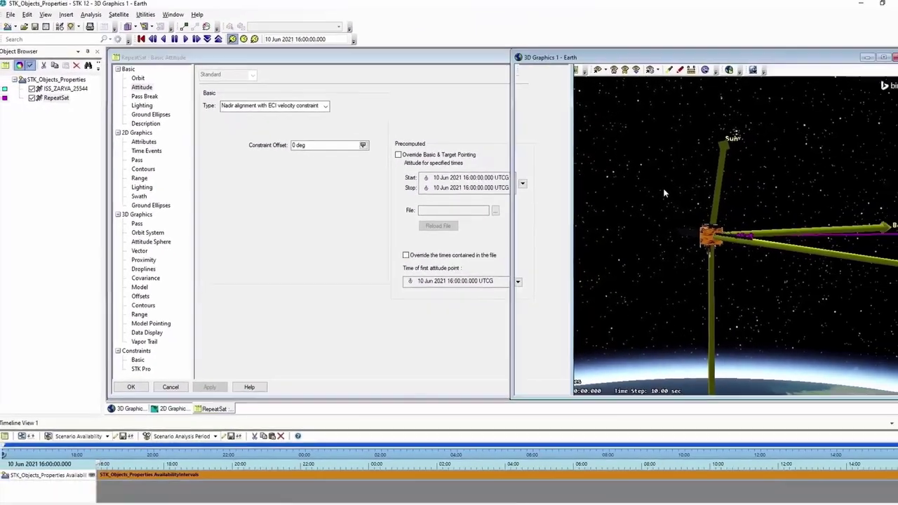
{"action": "left_click_drag", "start_coordinate": [663, 188], "coordinate": [713, 239]}
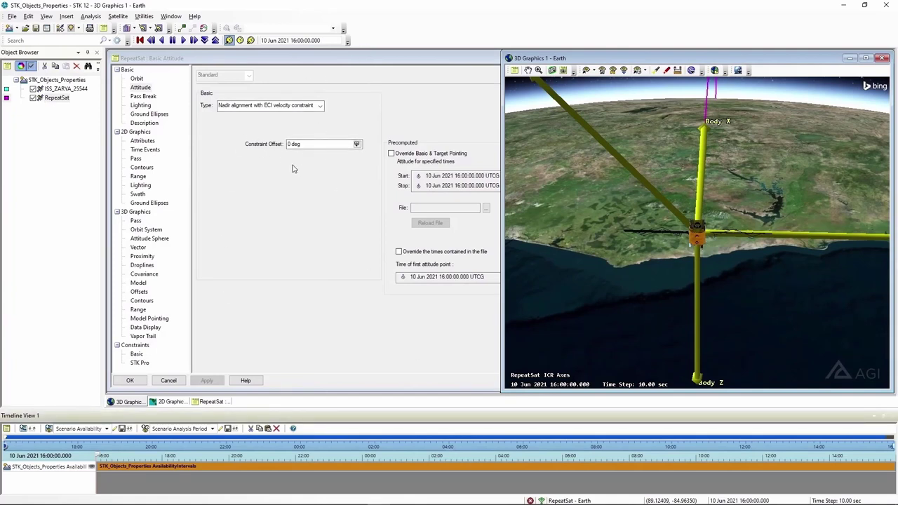
{"action": "left_click", "coordinate": [320, 107]}
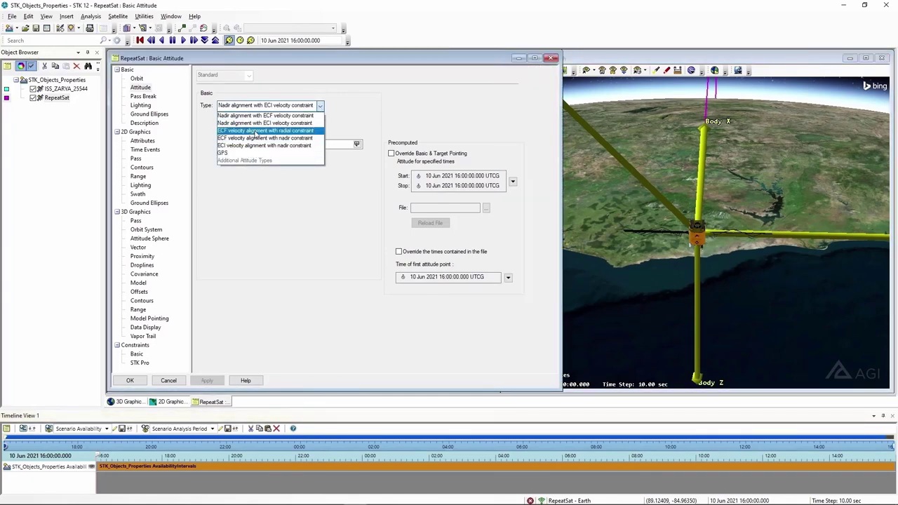
{"action": "left_click", "coordinate": [266, 131]}
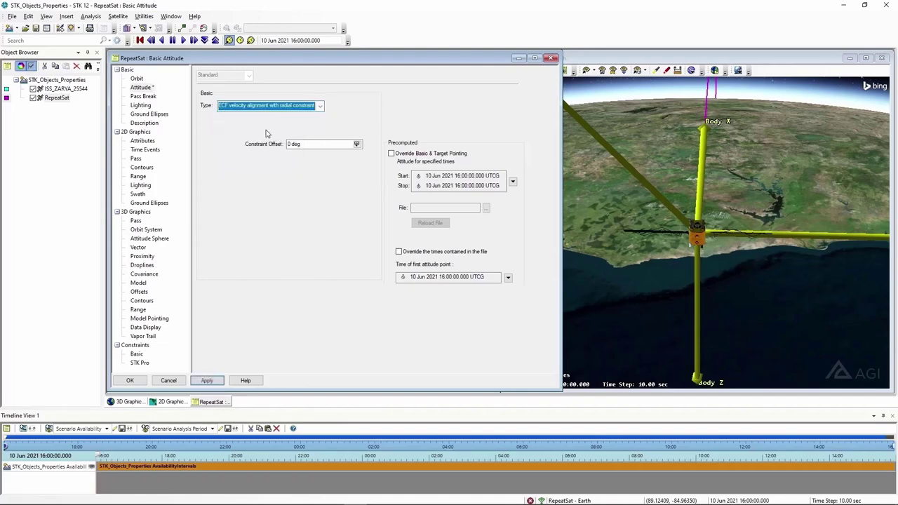
{"action": "right_click_drag", "start_coordinate": [754, 239], "coordinate": [753, 227]}
{"action": "left_click_drag", "start_coordinate": [710, 254], "coordinate": [710, 239]}
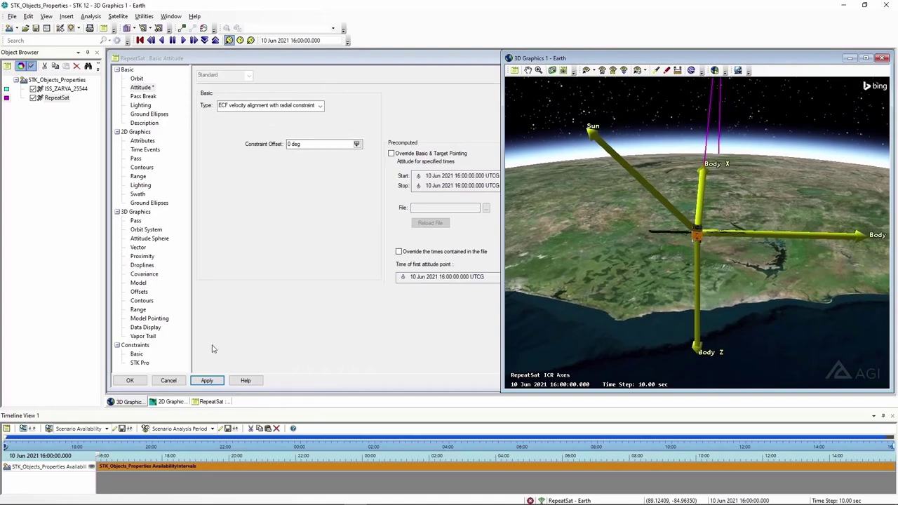
{"action": "left_click", "coordinate": [209, 381]}
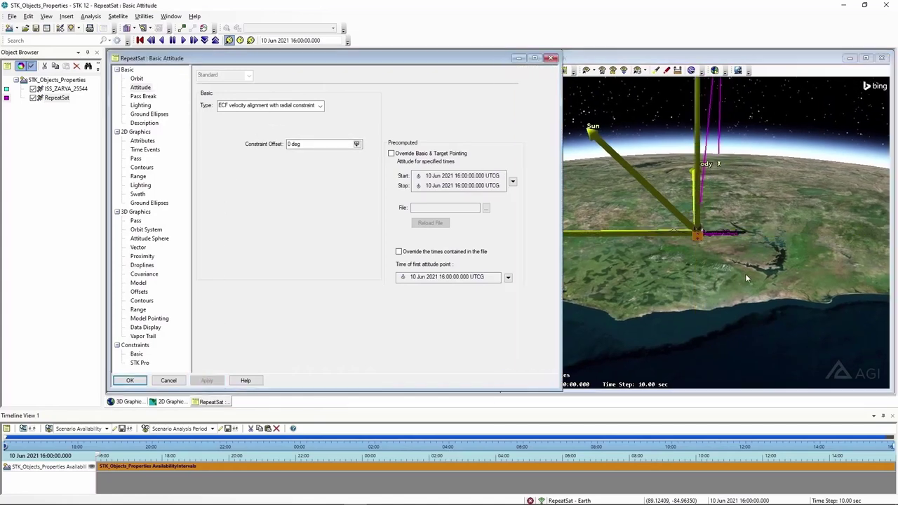
{"action": "left_click_drag", "start_coordinate": [746, 277], "coordinate": [759, 243]}
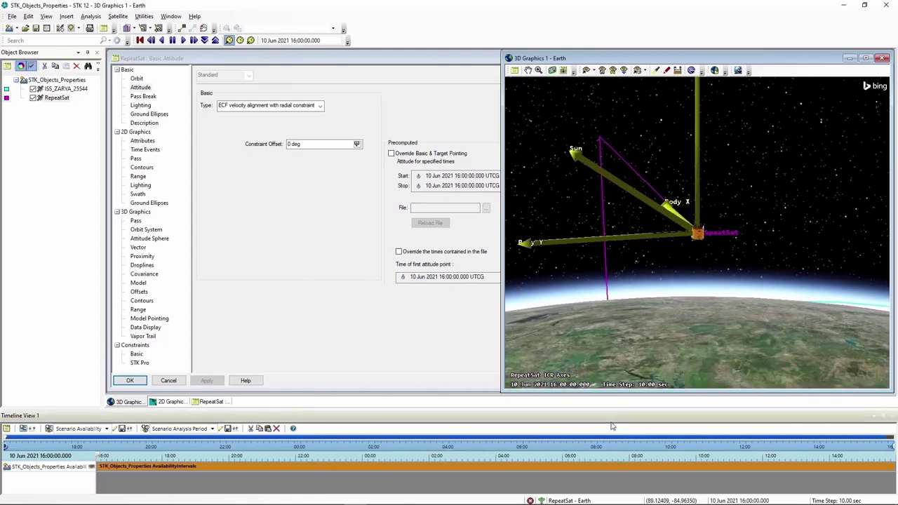
Switch the attitude back to Nadir alignment with ECI velocity constraint and close the properties.
{"action": "left_click", "coordinate": [320, 105]}
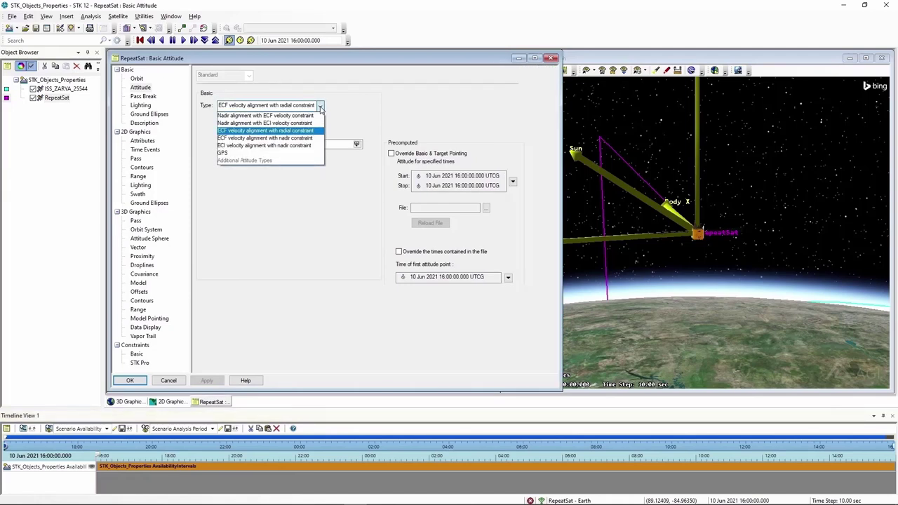
{"action": "left_click", "coordinate": [264, 123]}
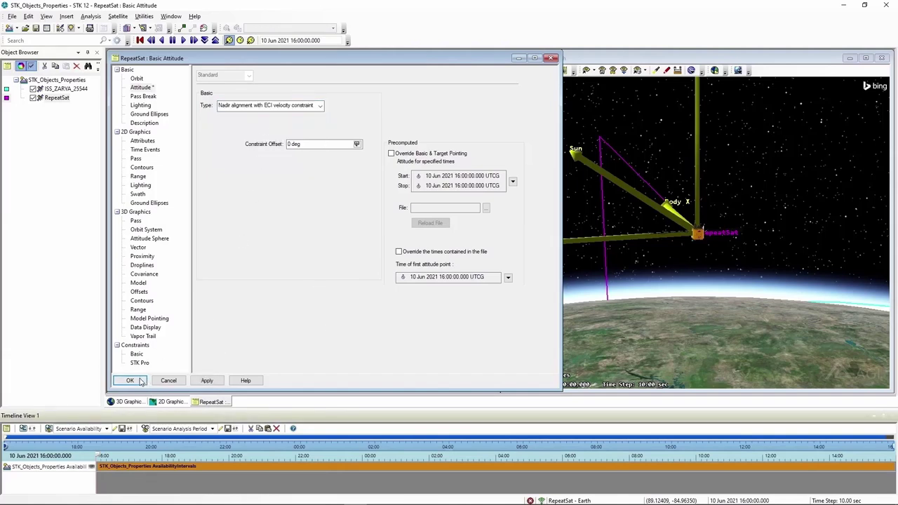
{"action": "left_click", "coordinate": [130, 380]}
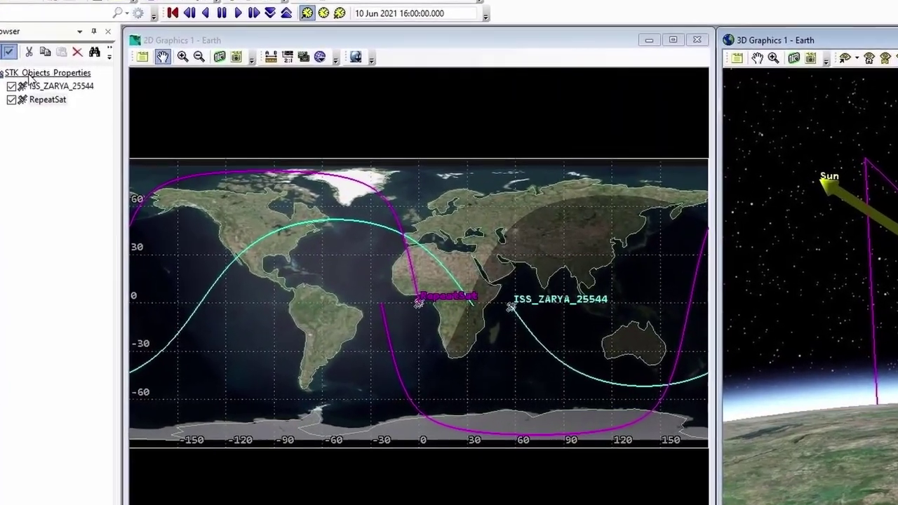
{"action": "left_click", "coordinate": [48, 79]}
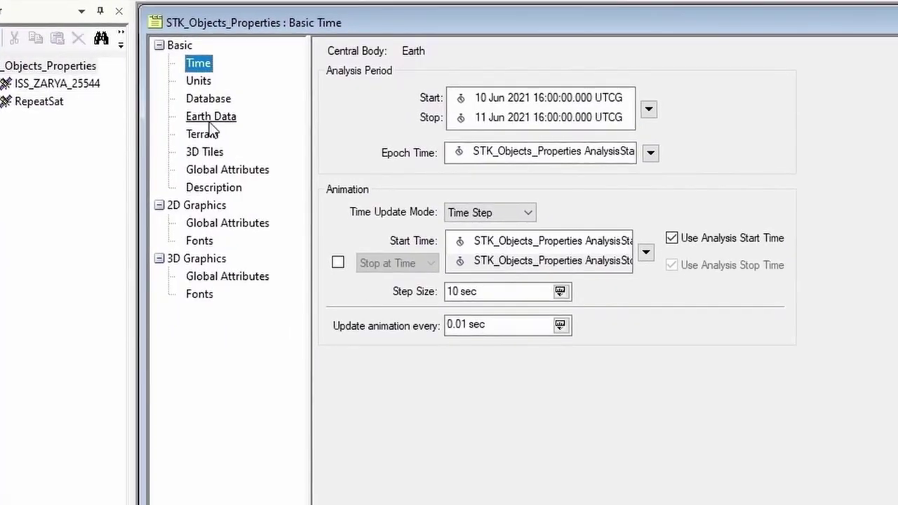
{"action": "left_click", "coordinate": [208, 103]}
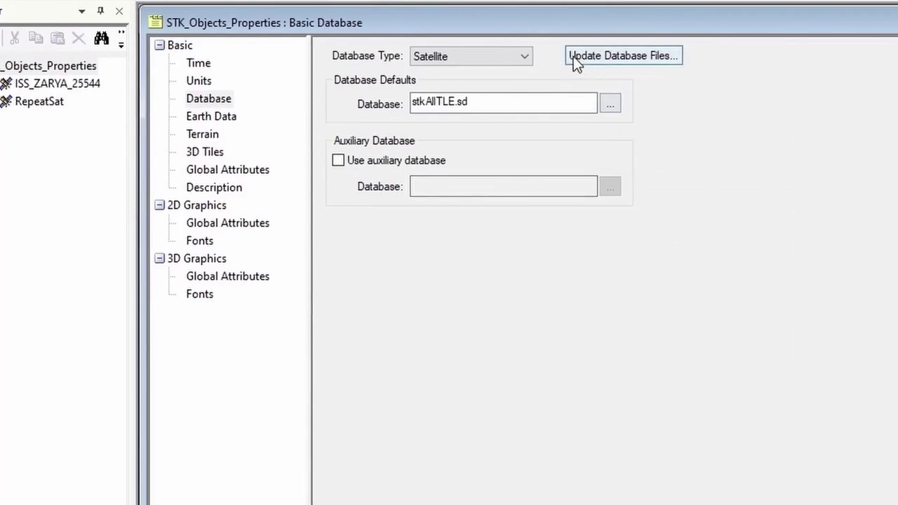
{"action": "left_click", "coordinate": [616, 57]}
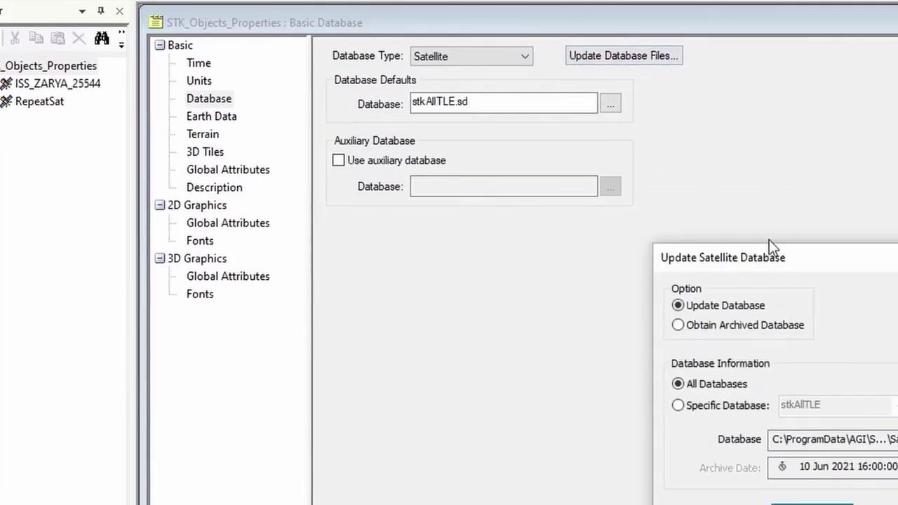
{"action": "left_click_drag", "start_coordinate": [769, 263], "coordinate": [782, 130]}
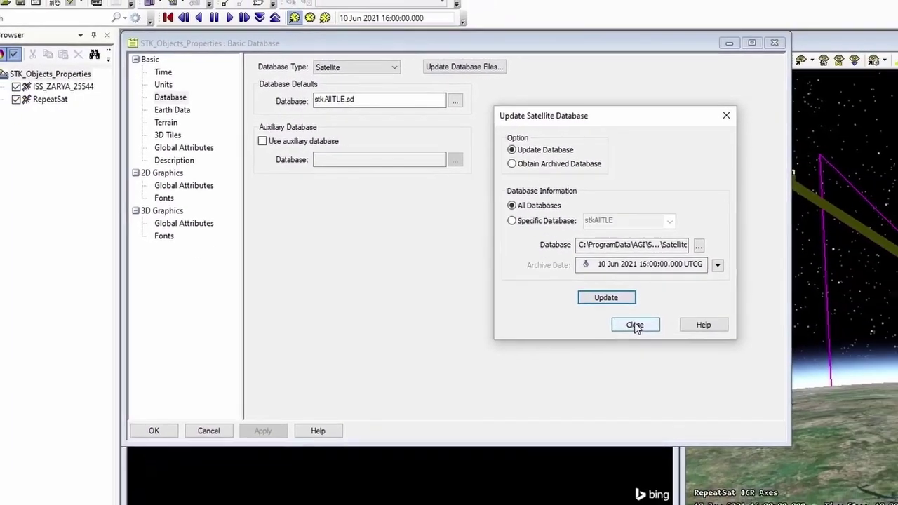
{"action": "left_click", "coordinate": [864, 419]}
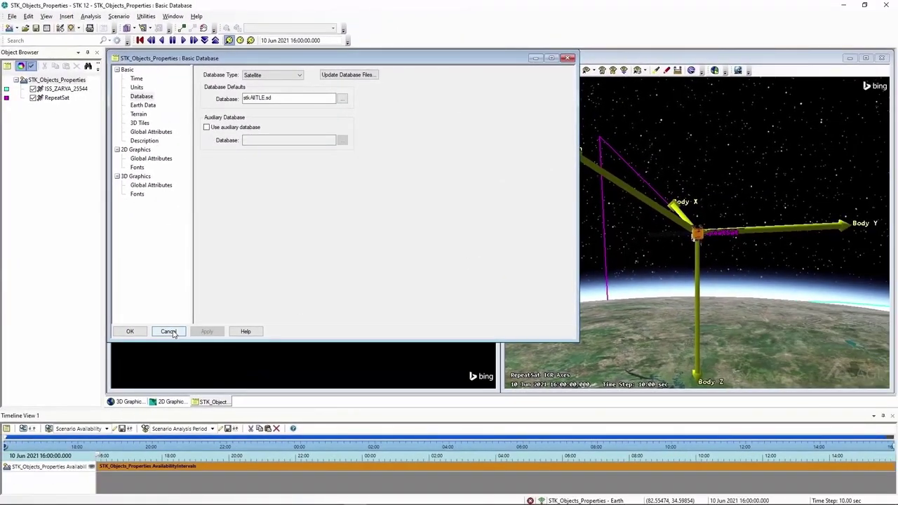
{"action": "left_click", "coordinate": [168, 332]}
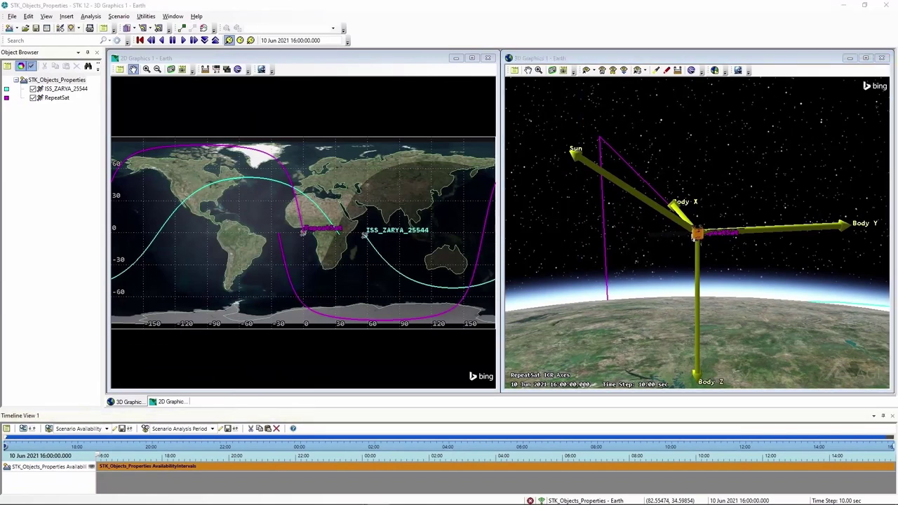
Insert a default Aircraft object, Aircraft1, from Insert STK Objects and close that window.
{"action": "left_click", "coordinate": [658, 266]}
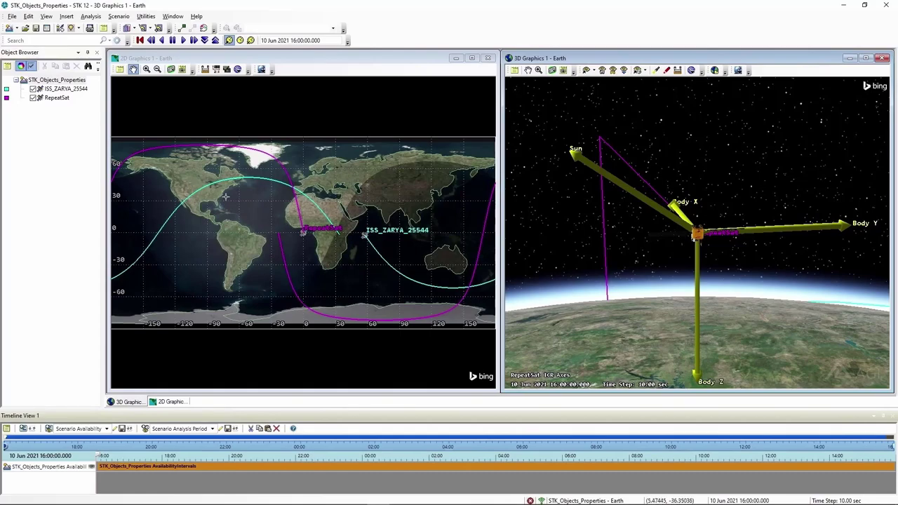
{"action": "left_click", "coordinate": [61, 29]}
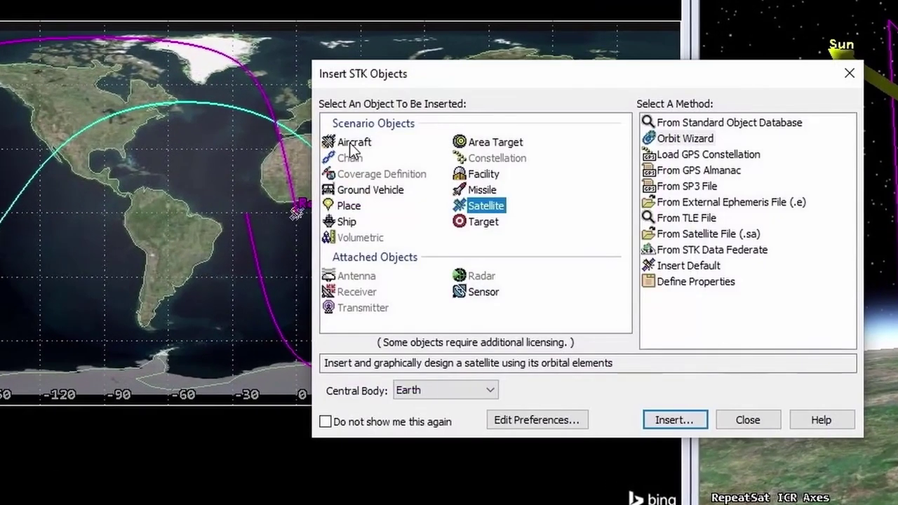
{"action": "left_click", "coordinate": [353, 148]}
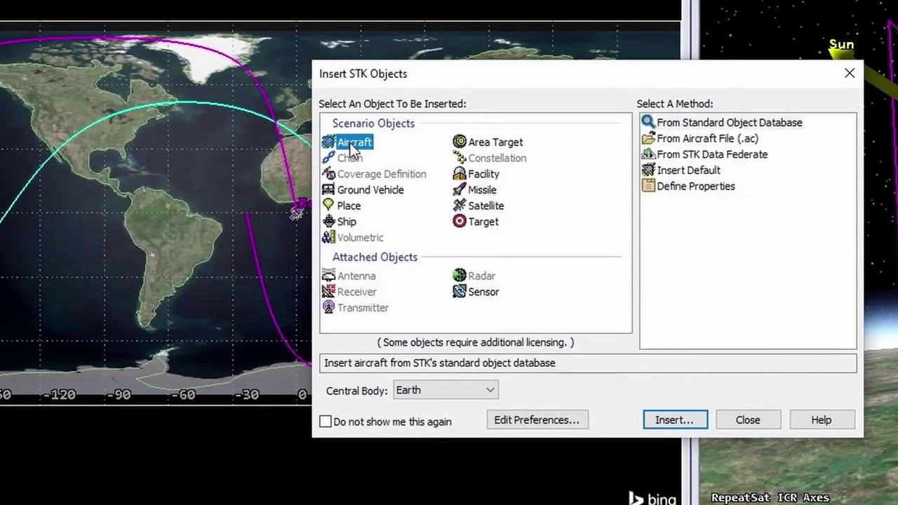
{"action": "left_click", "coordinate": [707, 172]}
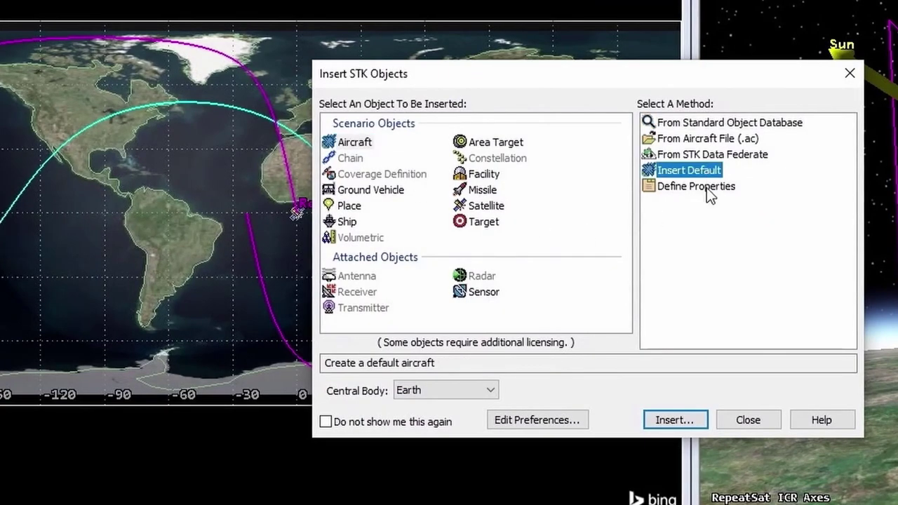
{"action": "left_click", "coordinate": [682, 420]}
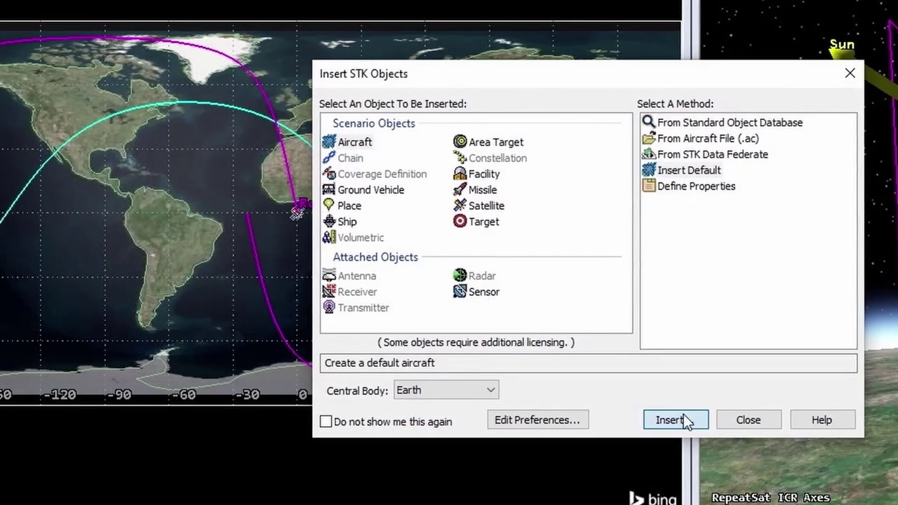
{"action": "left_click", "coordinate": [745, 420]}
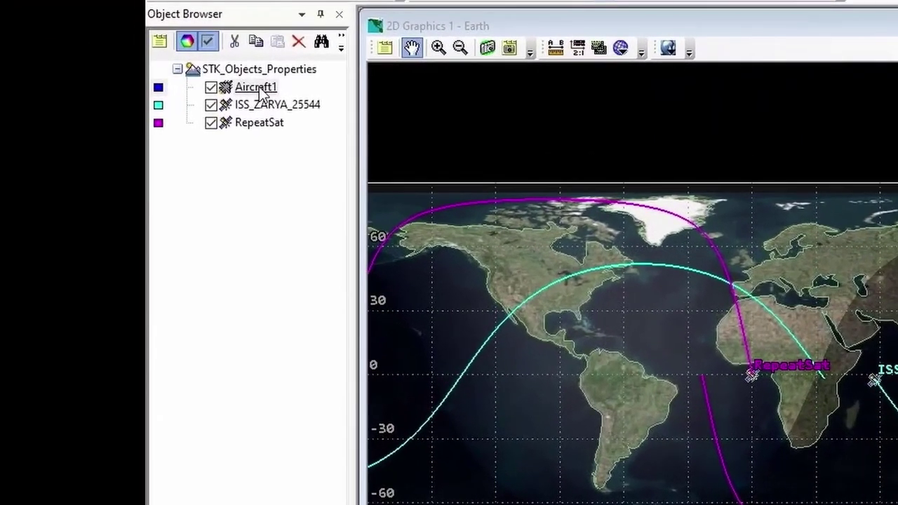
Rename Aircraft1 in the Object Browser to MyPlane.
{"action": "right_click", "coordinate": [59, 90]}
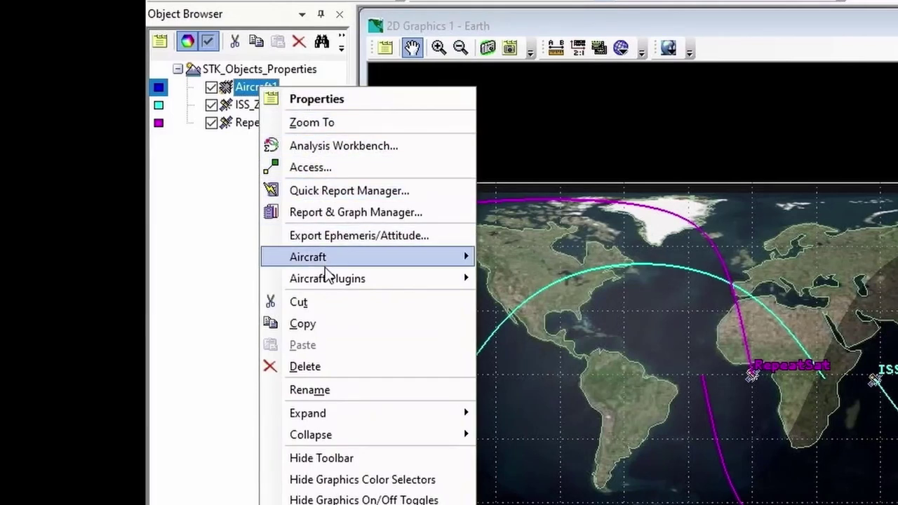
{"action": "left_click", "coordinate": [314, 390]}
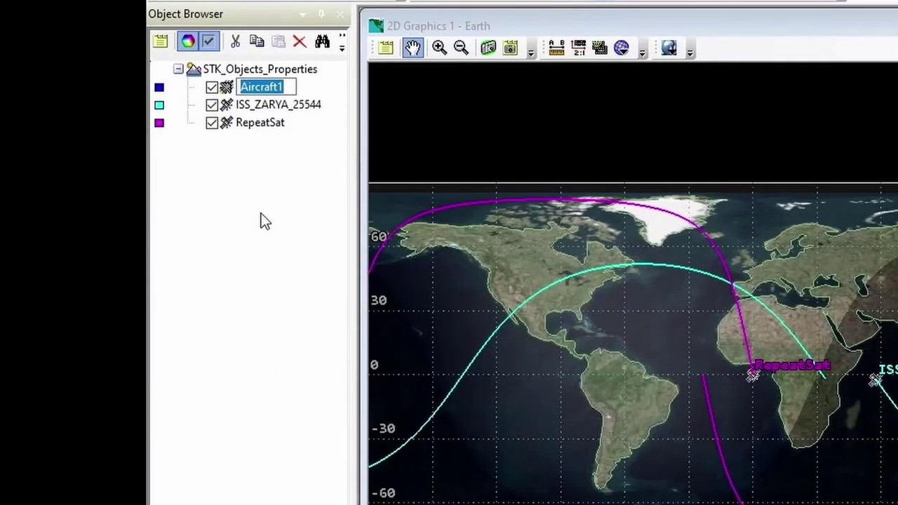
{"action": "key", "text": "Return"}
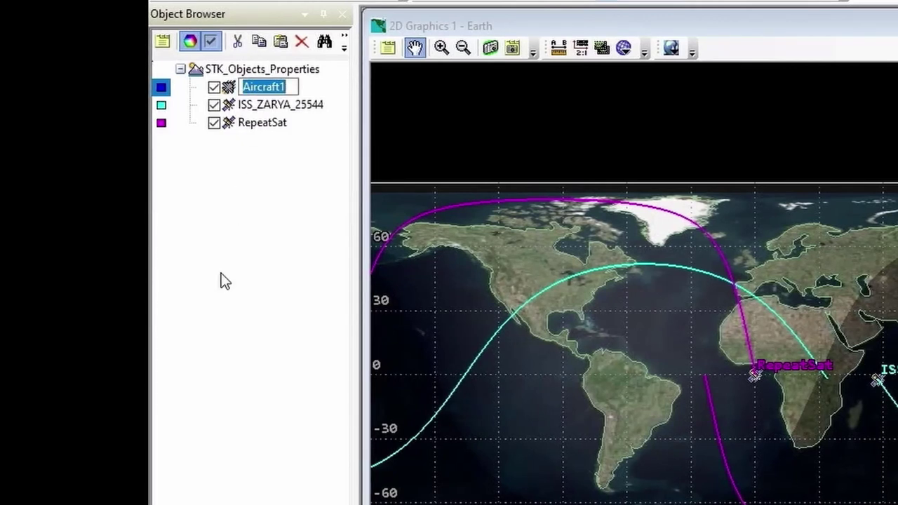
{"action": "left_click", "coordinate": [241, 323]}
{"action": "key", "text": "F2"}
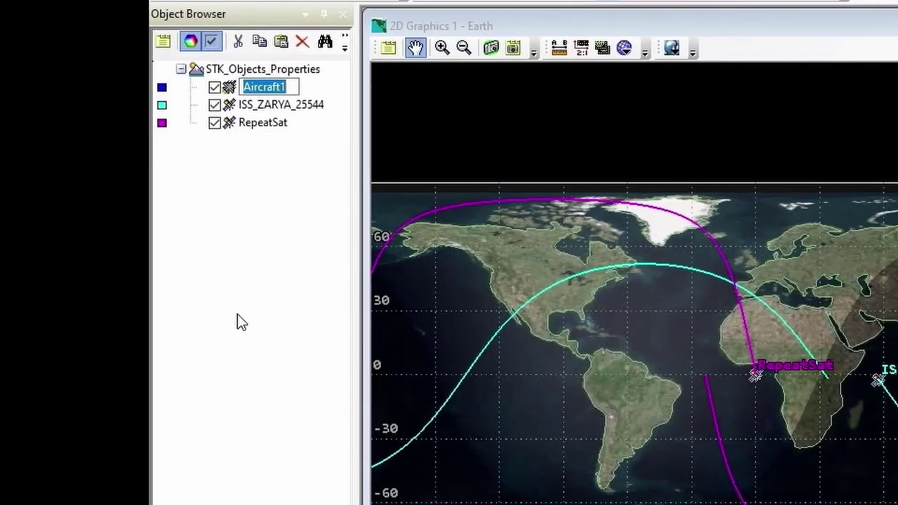
{"action": "type", "text": "MyP"}
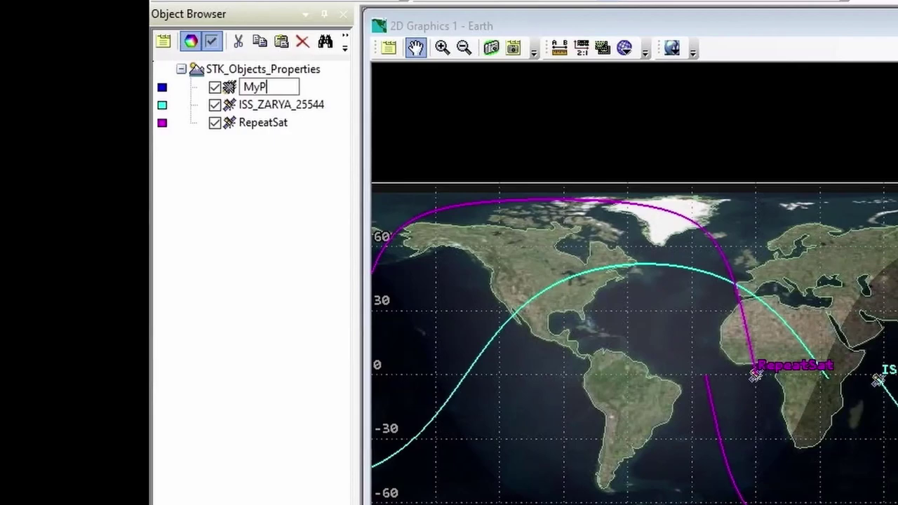
{"action": "type", "text": "lane"}
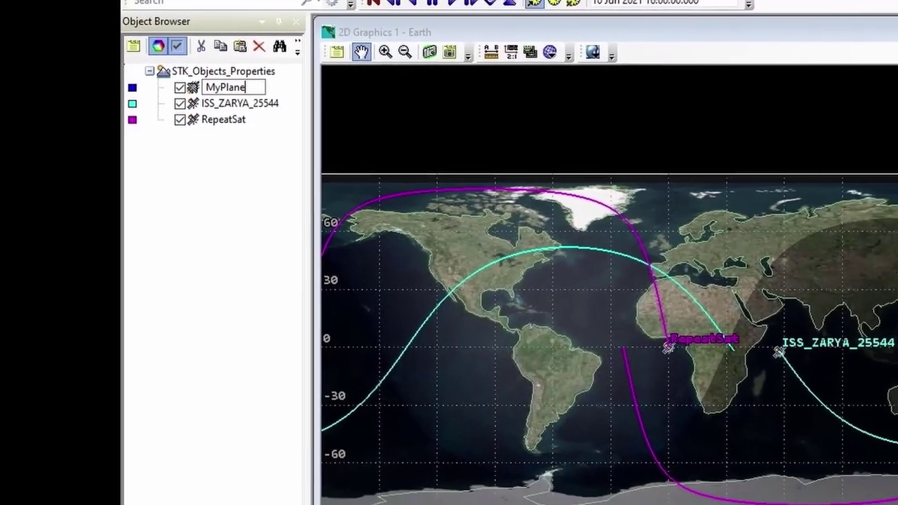
{"action": "key", "text": "Return"}
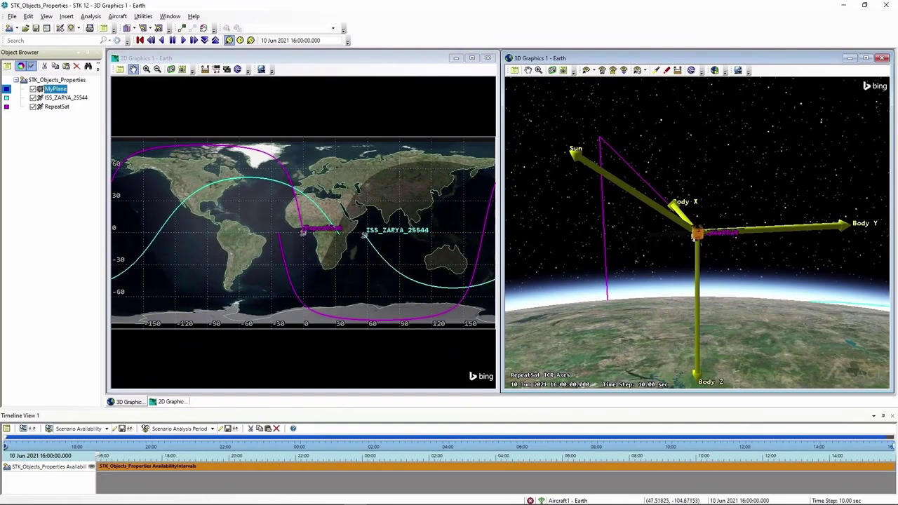
Zoom the 2D map onto the continental US and open MyPlane's Basic Route properties.
{"action": "left_click", "coordinate": [149, 74]}
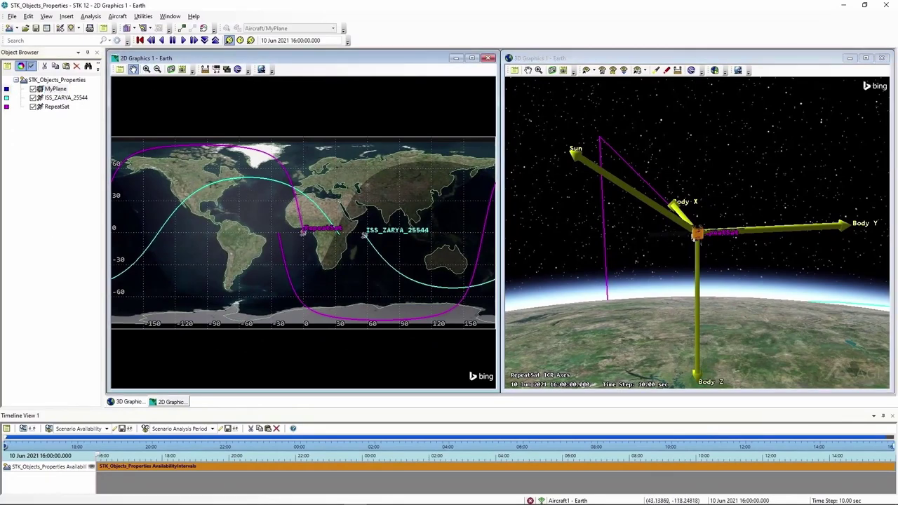
{"action": "left_click_drag", "start_coordinate": [210, 202], "coordinate": [233, 208]}
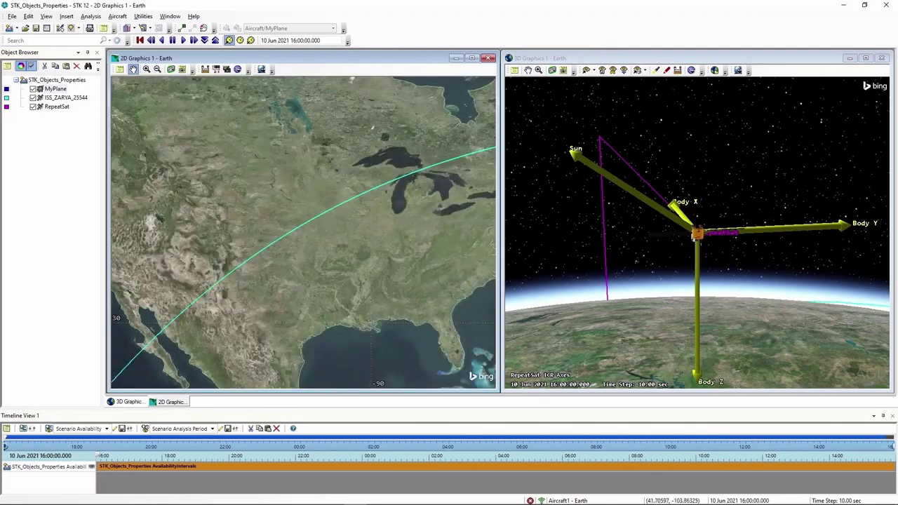
{"action": "scroll", "coordinate": [276, 261], "scroll_direction": "down", "scroll_amount": 1}
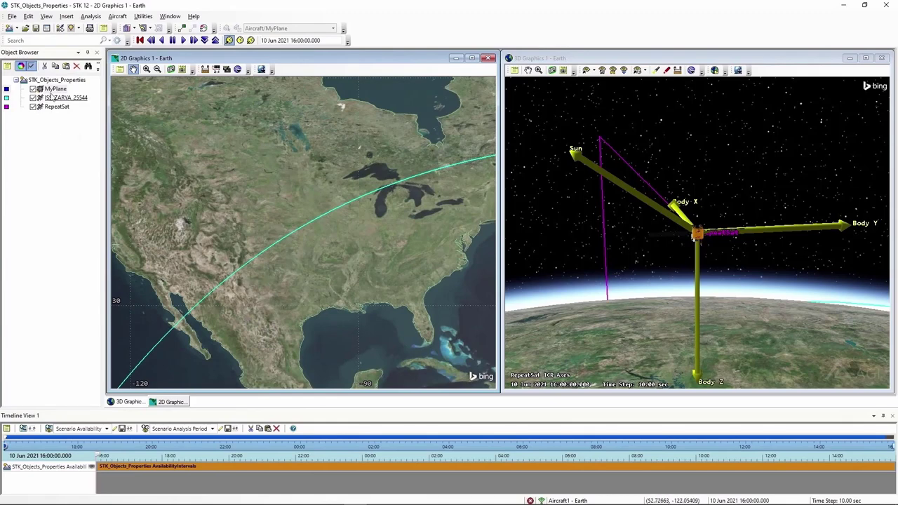
{"action": "right_click", "coordinate": [50, 90]}
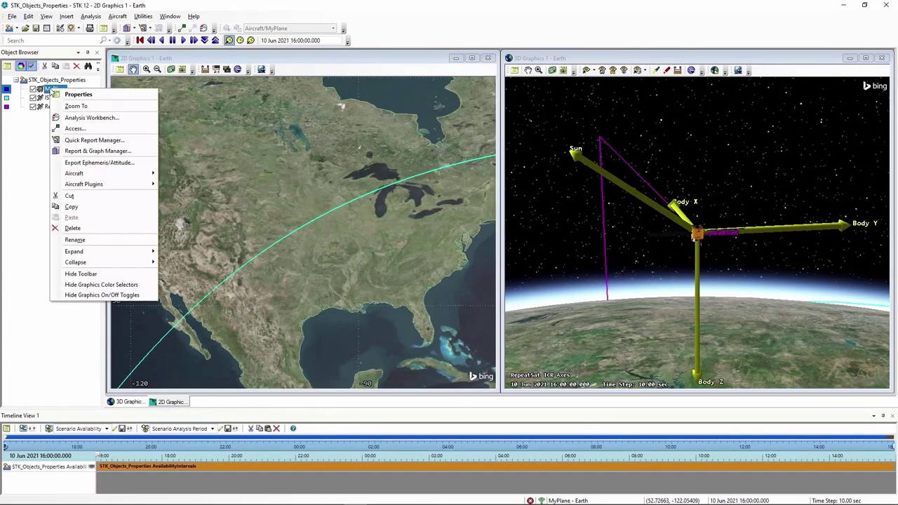
{"action": "left_click", "coordinate": [76, 94]}
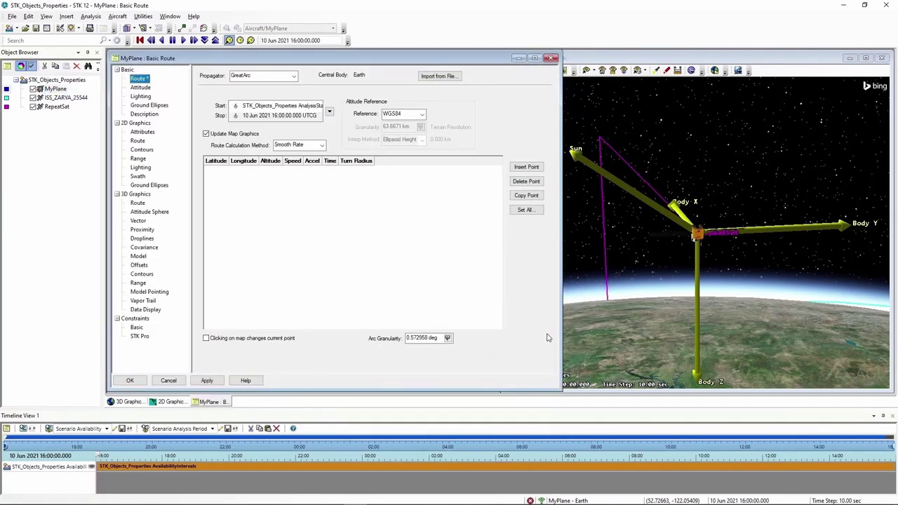
Place three route waypoints on the 2D map: northwest US, down to Texas, up toward the Great Lakes.
{"action": "left_click", "coordinate": [168, 402]}
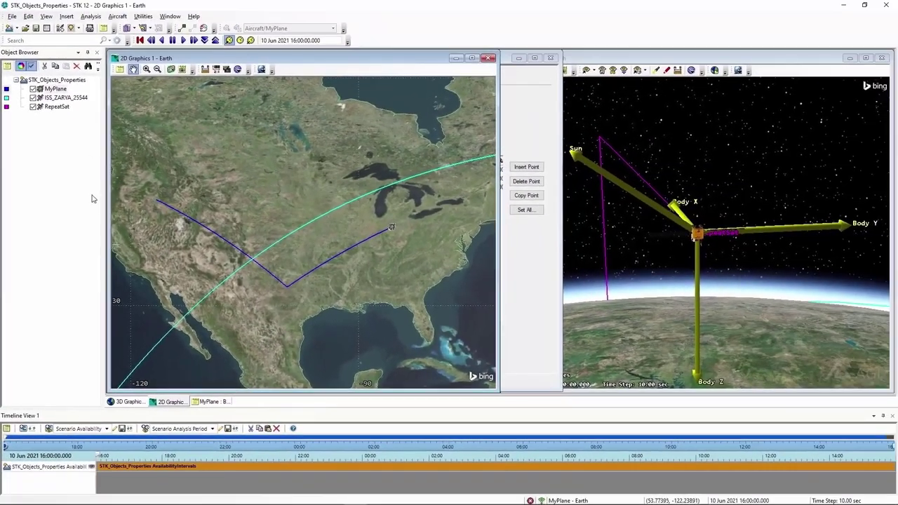
{"action": "left_click", "coordinate": [210, 402]}
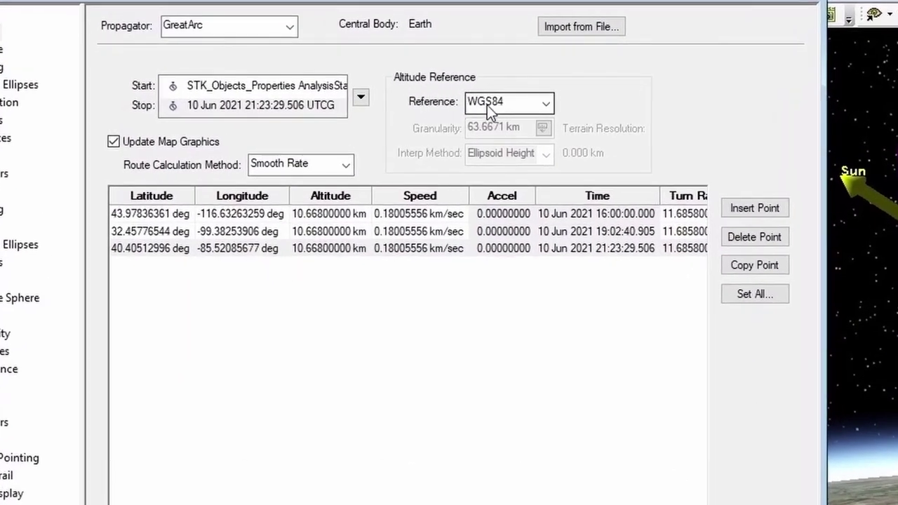
Set MyPlane's altitude reference to MSL and keep Smooth Rate route calculation.
{"action": "left_click", "coordinate": [546, 104]}
{"action": "left_click", "coordinate": [513, 136]}
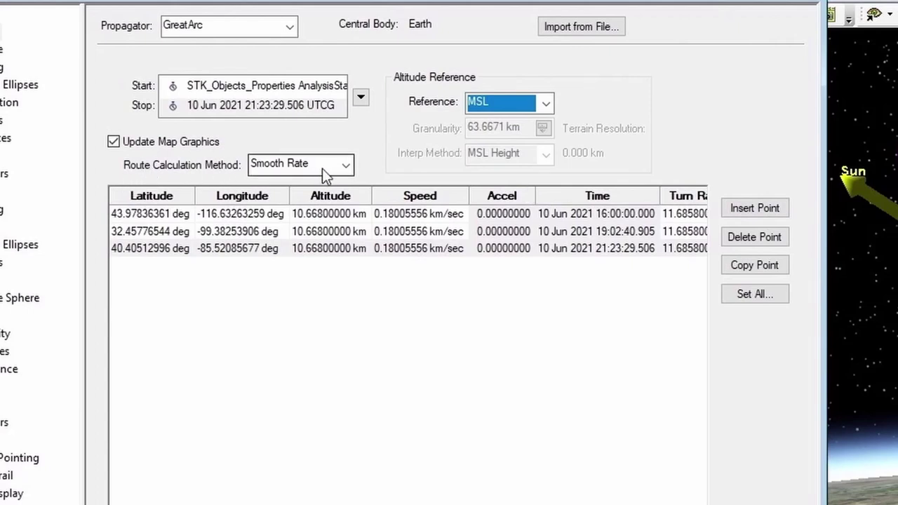
{"action": "left_click", "coordinate": [347, 165]}
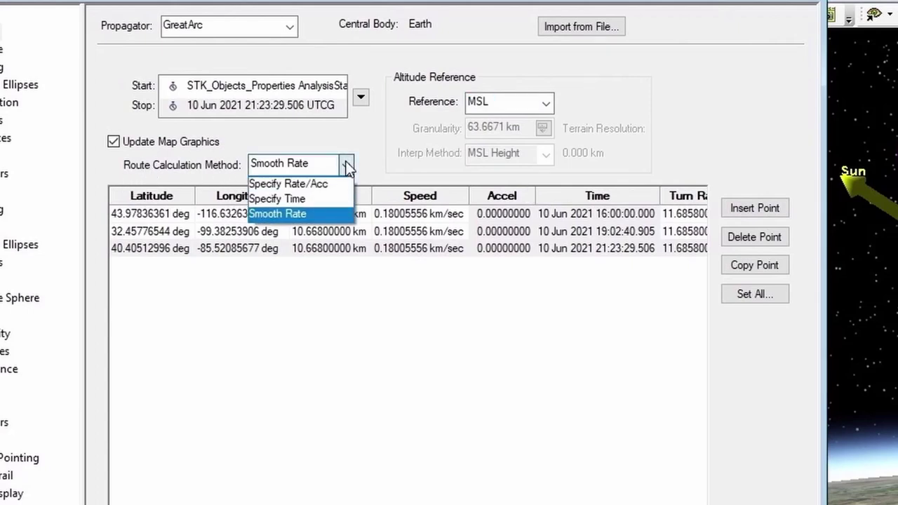
{"action": "left_click", "coordinate": [346, 165]}
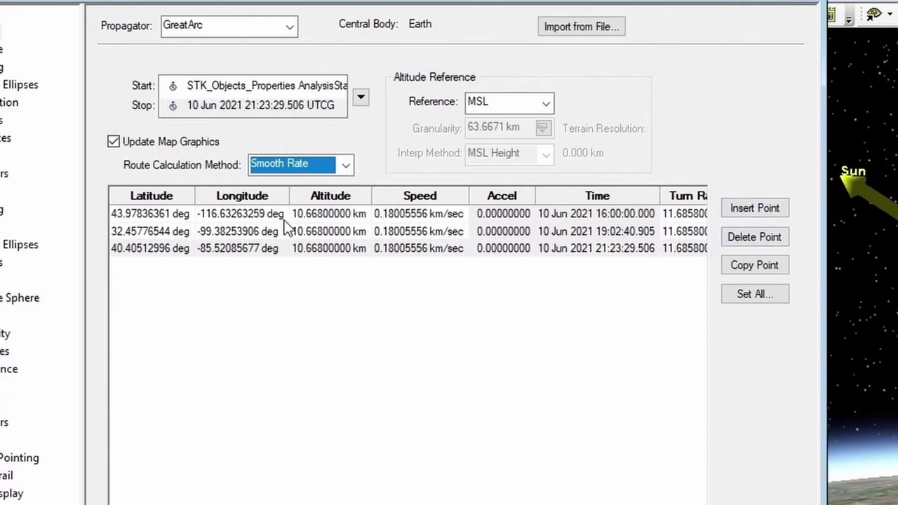
Check the first waypoint's altitude and speed cells, then open Set All Grid Values.
{"action": "left_click", "coordinate": [325, 213]}
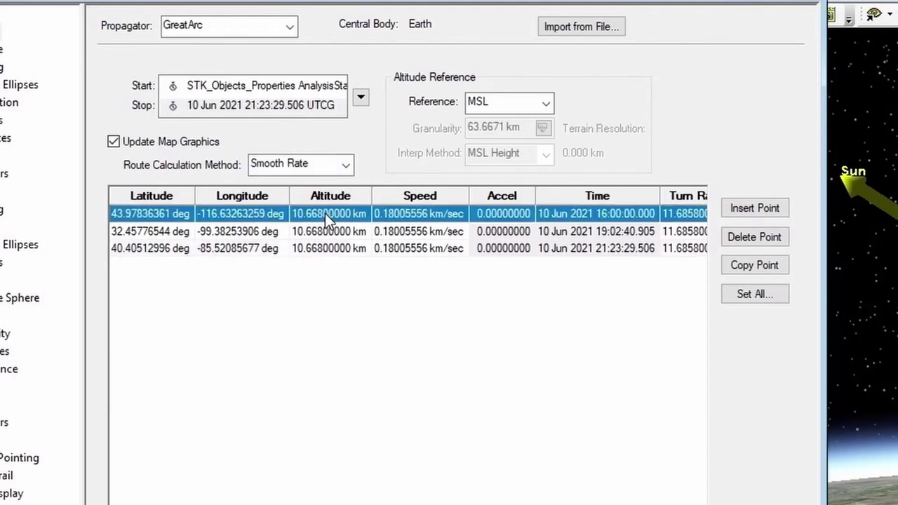
{"action": "left_click", "coordinate": [325, 213]}
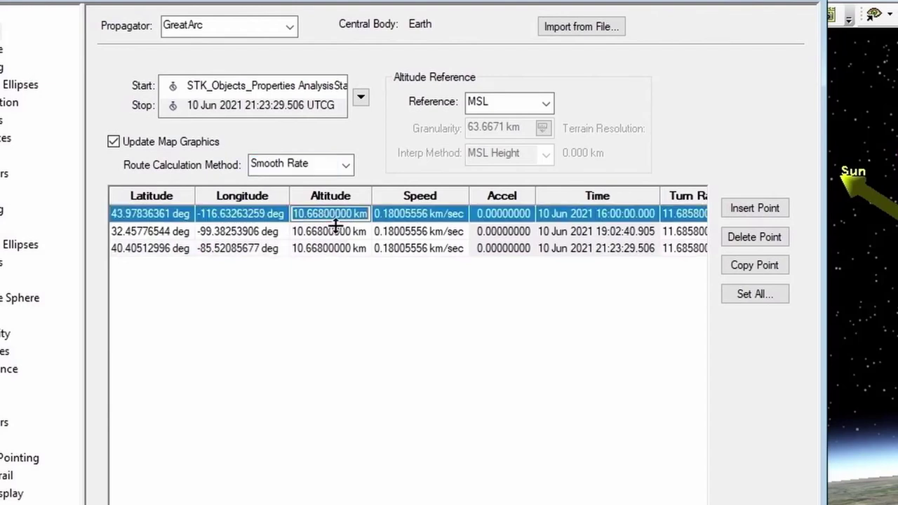
{"action": "left_click", "coordinate": [419, 213]}
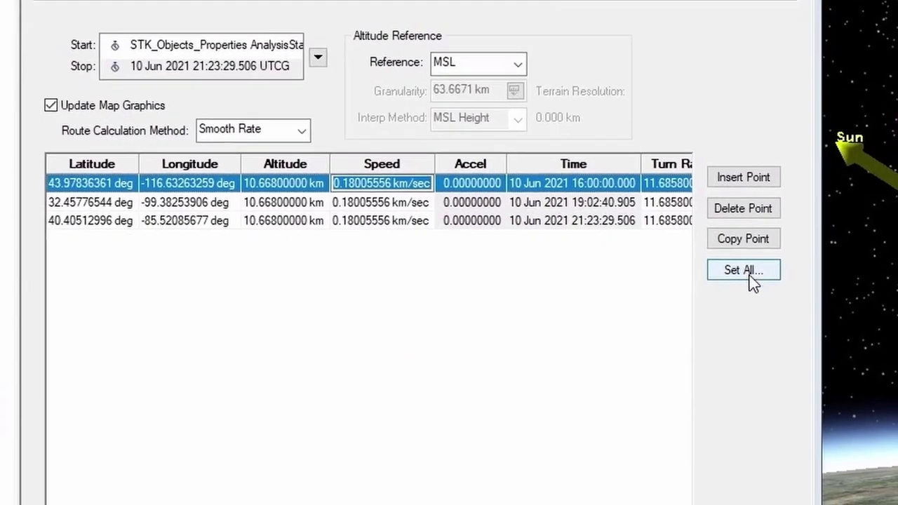
{"action": "left_click", "coordinate": [758, 294]}
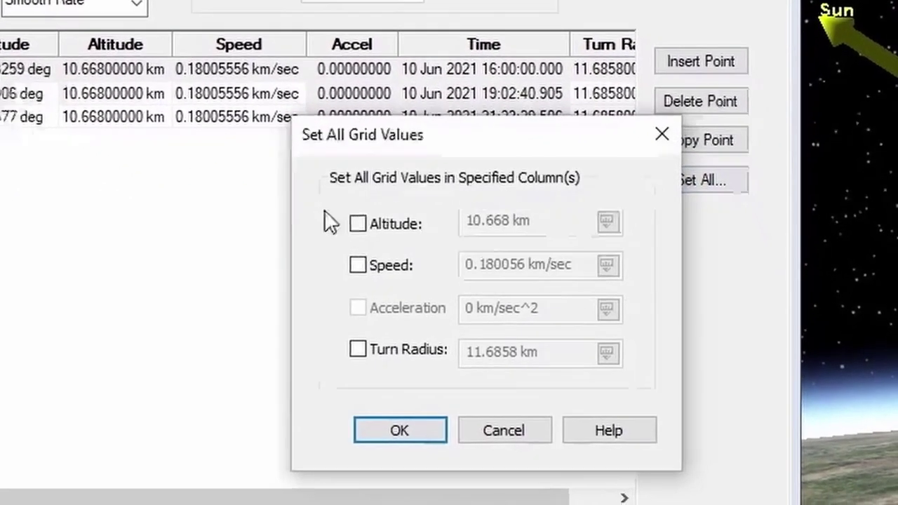
Enable altitude, speed and turn radius for all points and set altitude to 25000 ft.
{"action": "left_click", "coordinate": [311, 192]}
{"action": "left_click", "coordinate": [313, 235]}
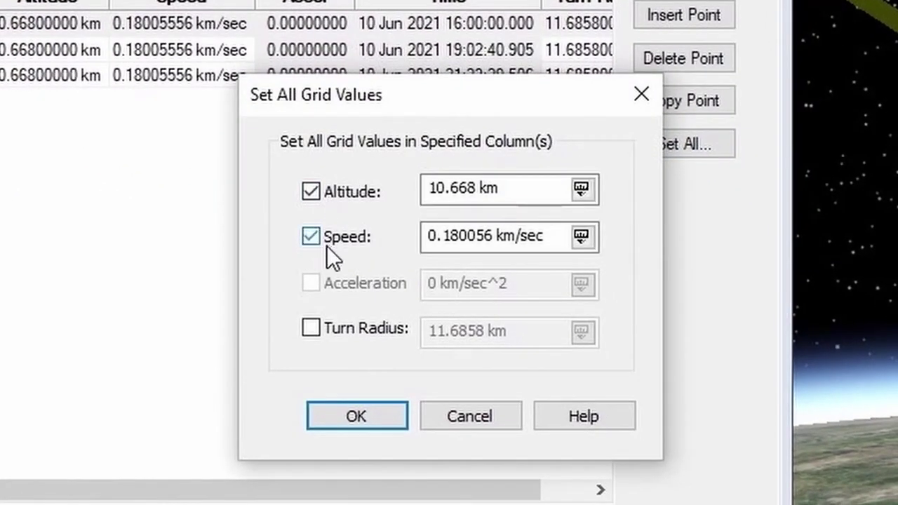
{"action": "left_click", "coordinate": [311, 327]}
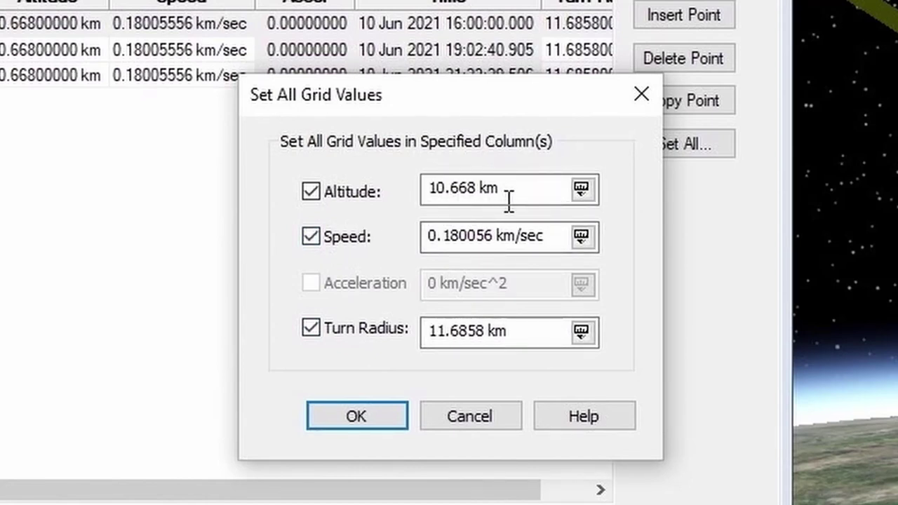
{"action": "left_click_drag", "start_coordinate": [510, 191], "coordinate": [486, 191]}
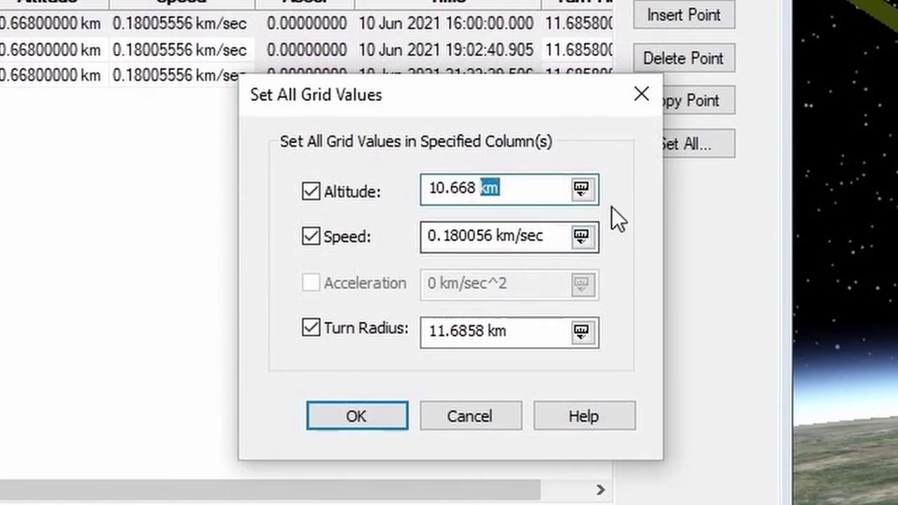
{"action": "left_click", "coordinate": [585, 187]}
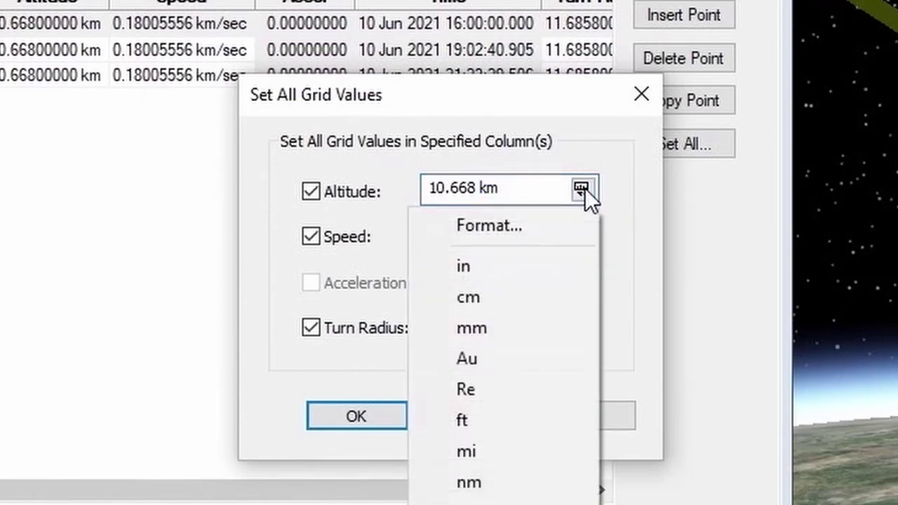
{"action": "left_click", "coordinate": [487, 419]}
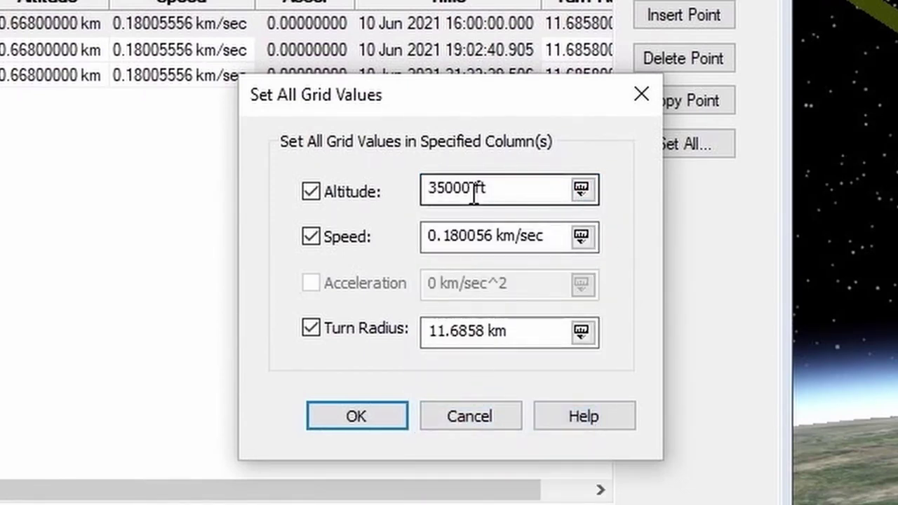
{"action": "left_click_drag", "start_coordinate": [474, 195], "coordinate": [399, 190]}
{"action": "type", "text": "25"}
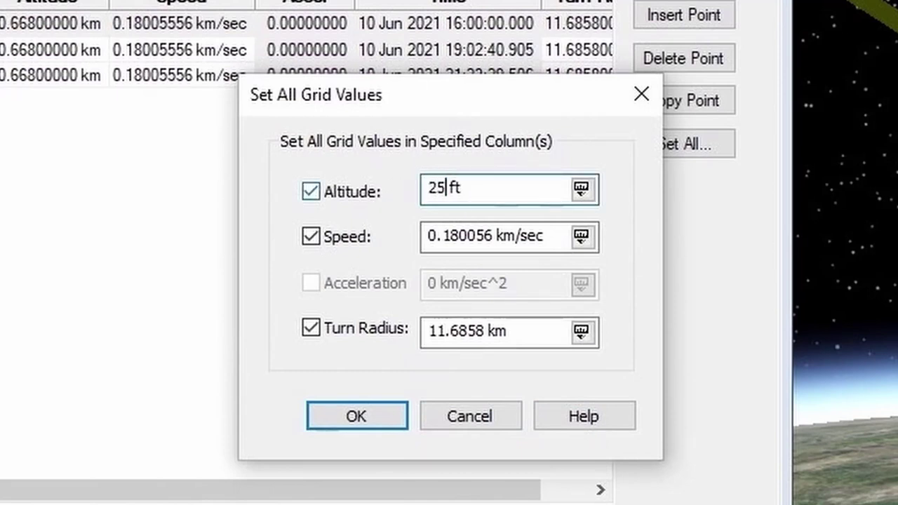
{"action": "type", "text": "000"}
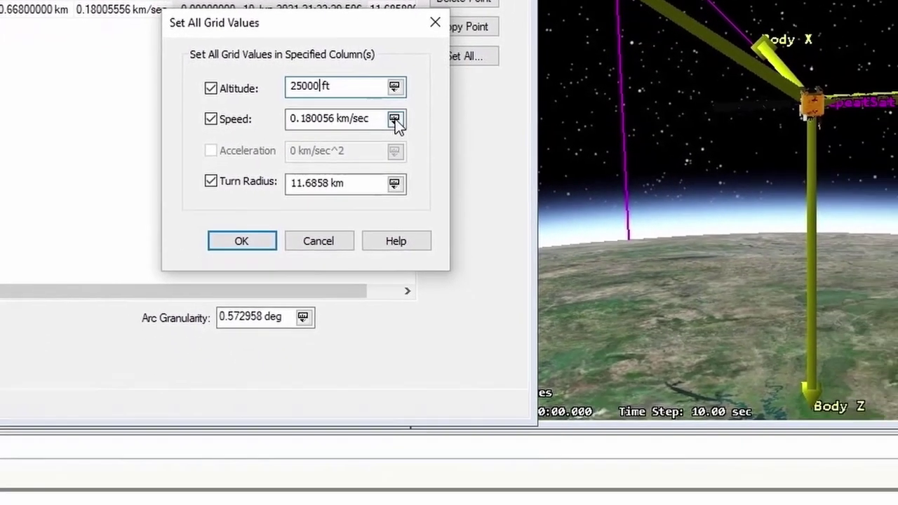
Set the speed to 400 nm/hr and the turn radius to 2 km.
{"action": "left_click", "coordinate": [502, 187]}
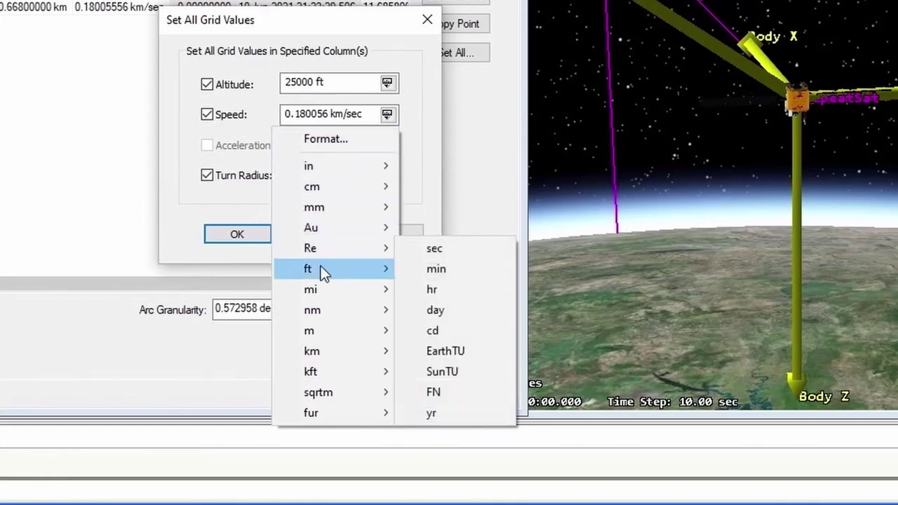
{"action": "mouse_move", "coordinate": [309, 313]}
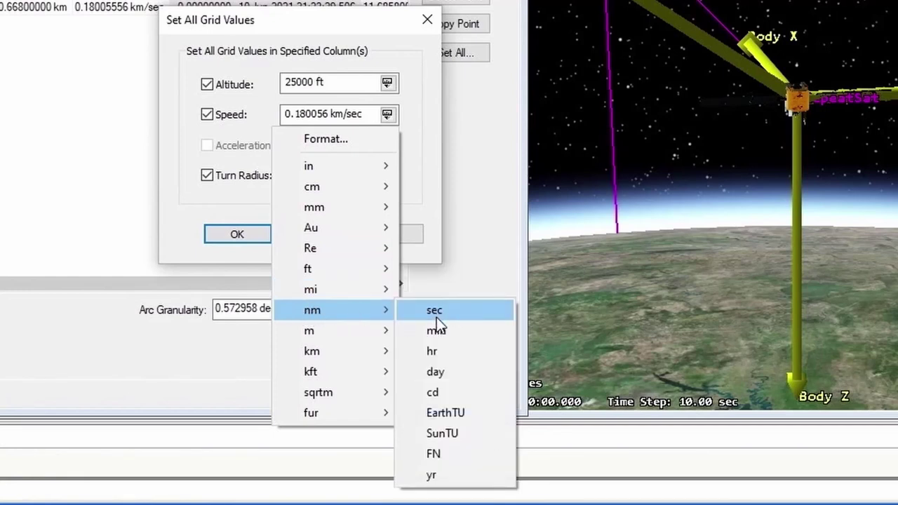
{"action": "left_click", "coordinate": [442, 353]}
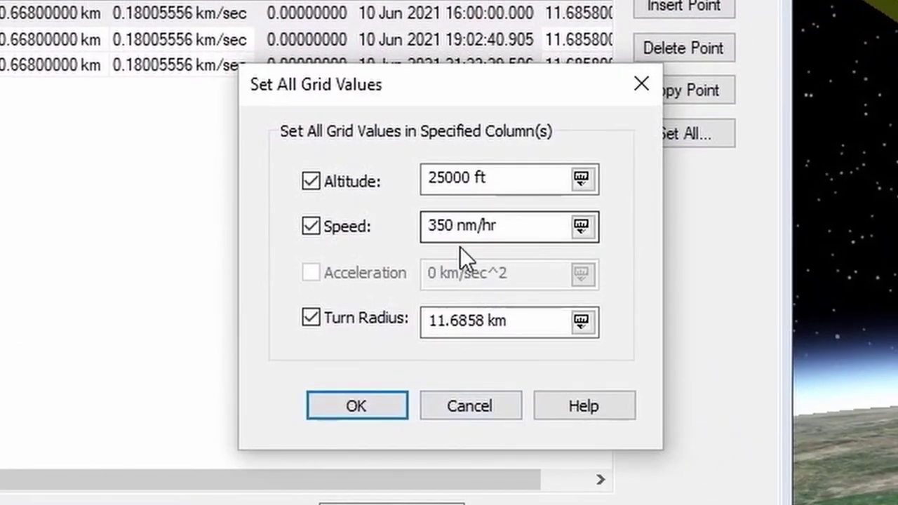
{"action": "left_click_drag", "start_coordinate": [455, 225], "coordinate": [408, 226]}
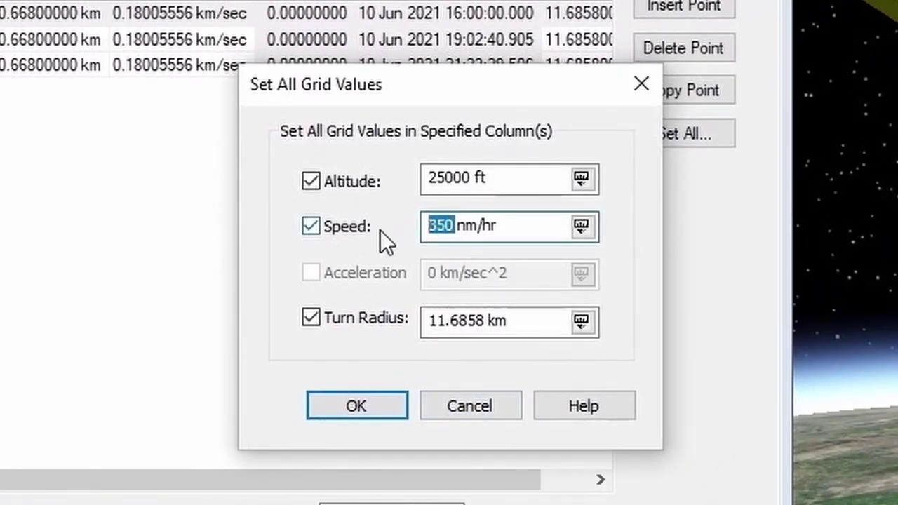
{"action": "type", "text": "400"}
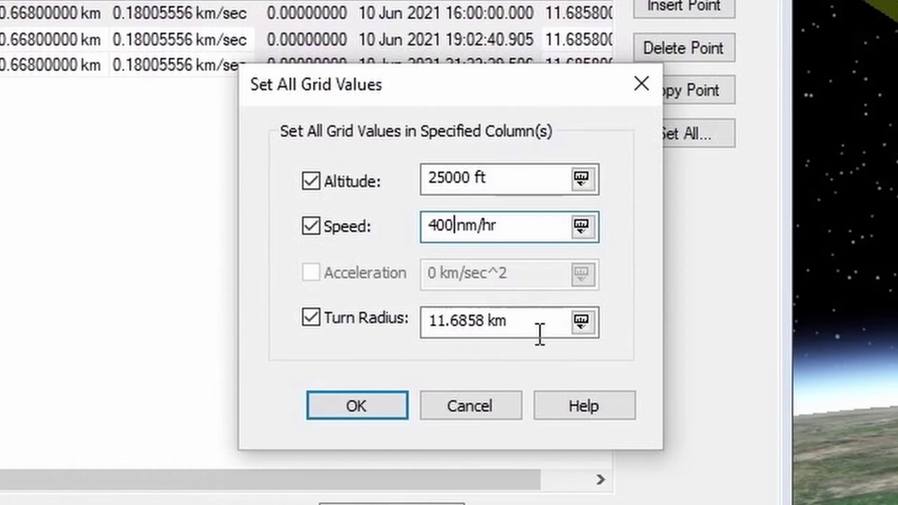
{"action": "left_click_drag", "start_coordinate": [538, 321], "coordinate": [395, 317]}
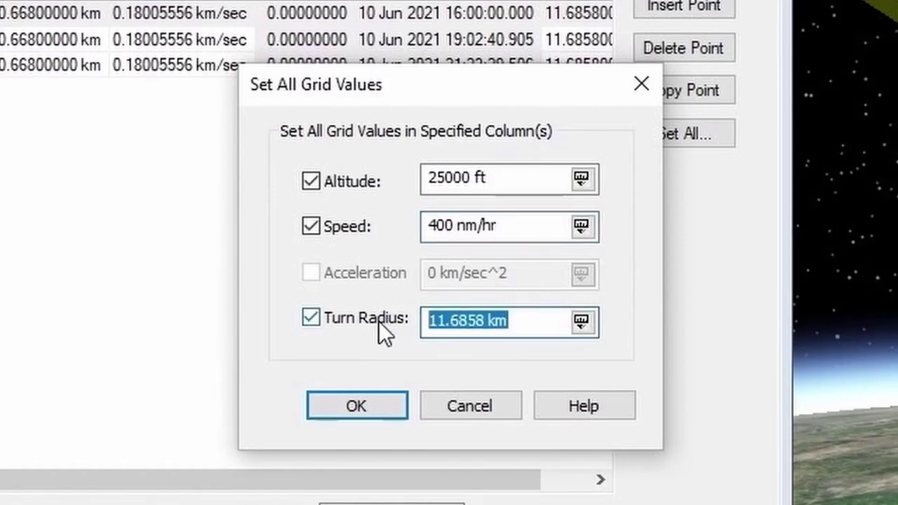
{"action": "type", "text": "2"}
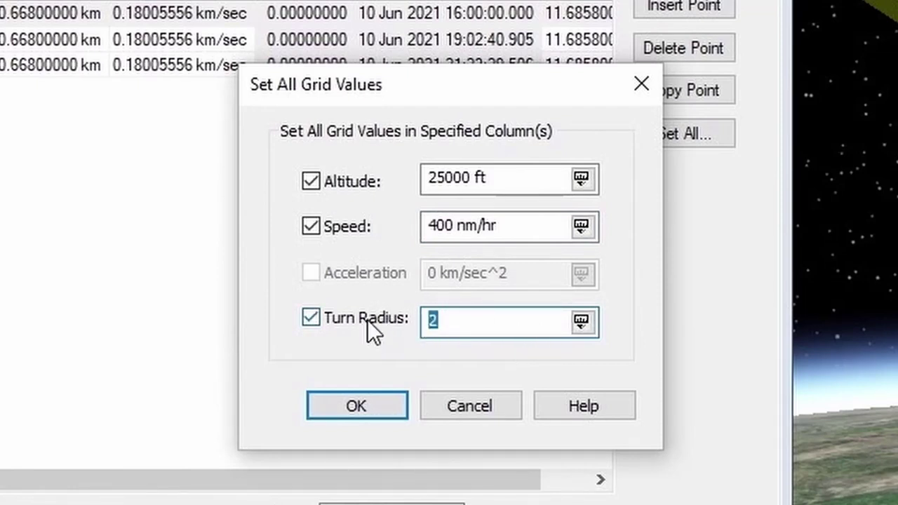
{"action": "type", "text": "km"}
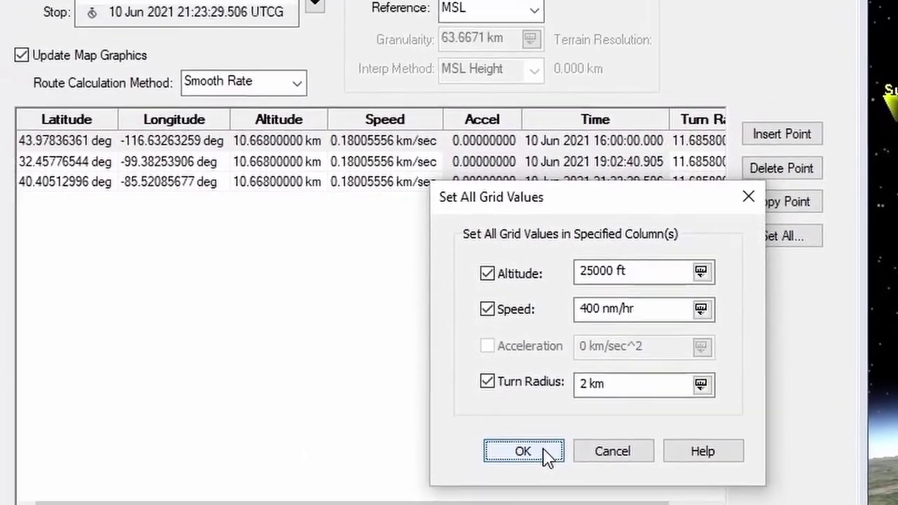
Confirm the grid values so every waypoint gets 7.62 km altitude and 2 km radius, then close properties.
{"action": "left_click", "coordinate": [356, 406]}
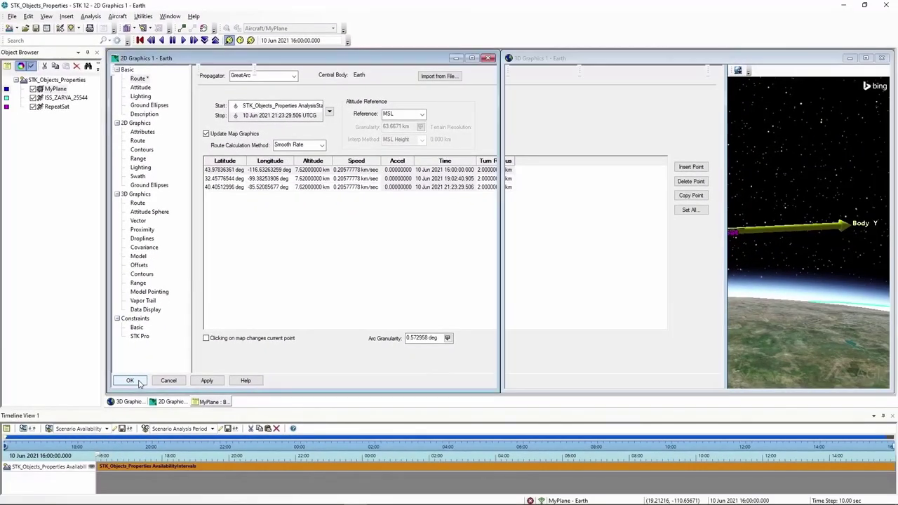
{"action": "left_click", "coordinate": [131, 380]}
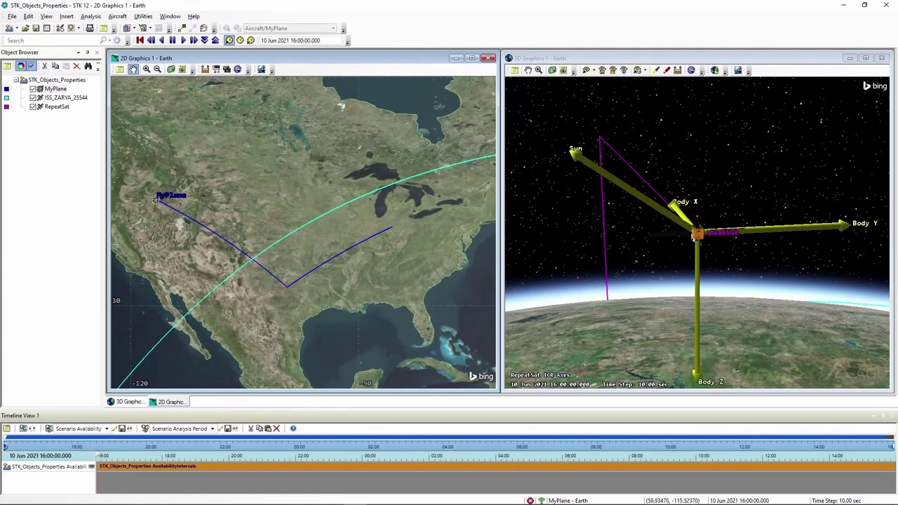
Zoom the 3D view to MyPlane, orbit behind it, and reopen its Basic Route properties.
{"action": "right_click", "coordinate": [56, 90]}
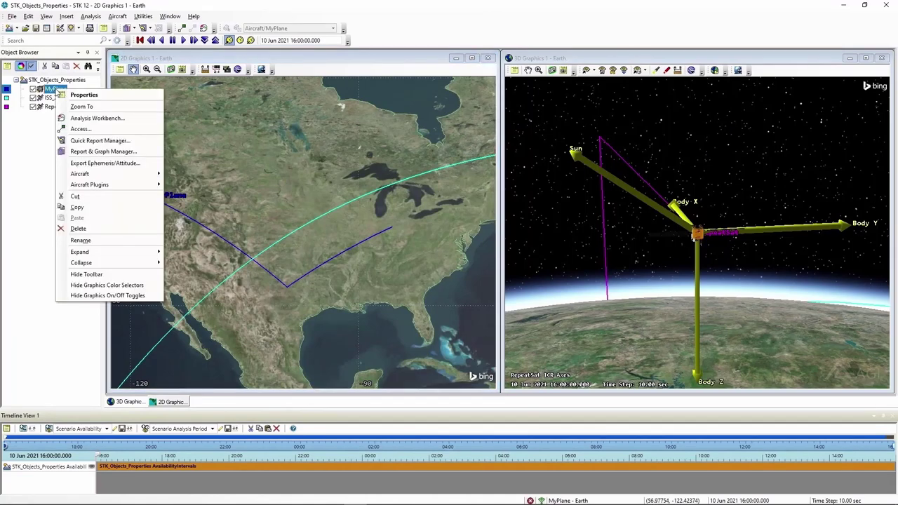
{"action": "left_click", "coordinate": [81, 106]}
{"action": "left_click_drag", "start_coordinate": [722, 273], "coordinate": [698, 197]}
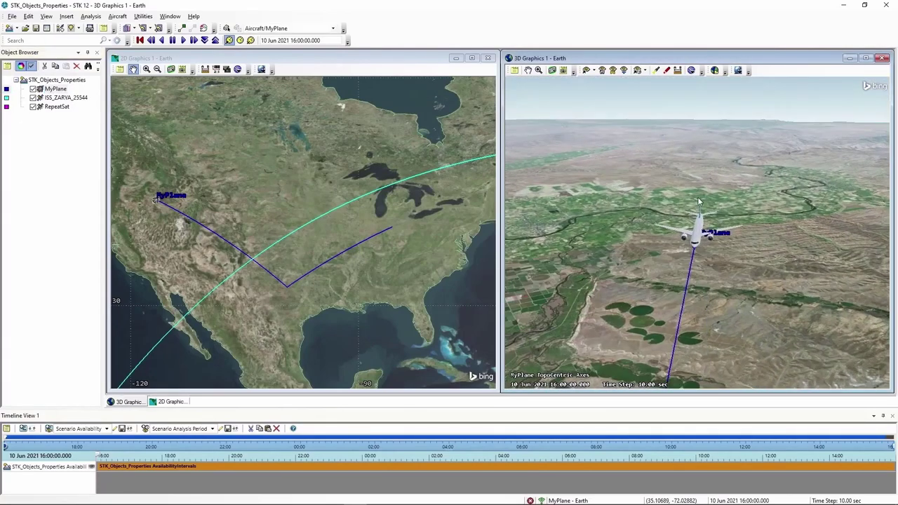
{"action": "left_click", "coordinate": [55, 90]}
{"action": "double_click", "coordinate": [55, 89]}
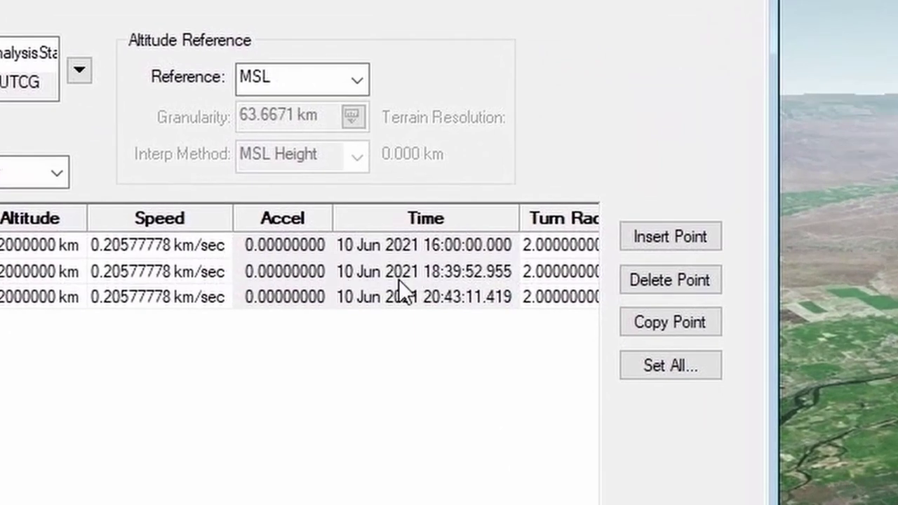
Paste the second waypoint time into the scenario clock, making it 10 Jun 2021 18:39:52.955.
{"action": "left_click", "coordinate": [399, 279]}
{"action": "left_click", "coordinate": [398, 280]}
{"action": "key", "text": "ctrl+c"}
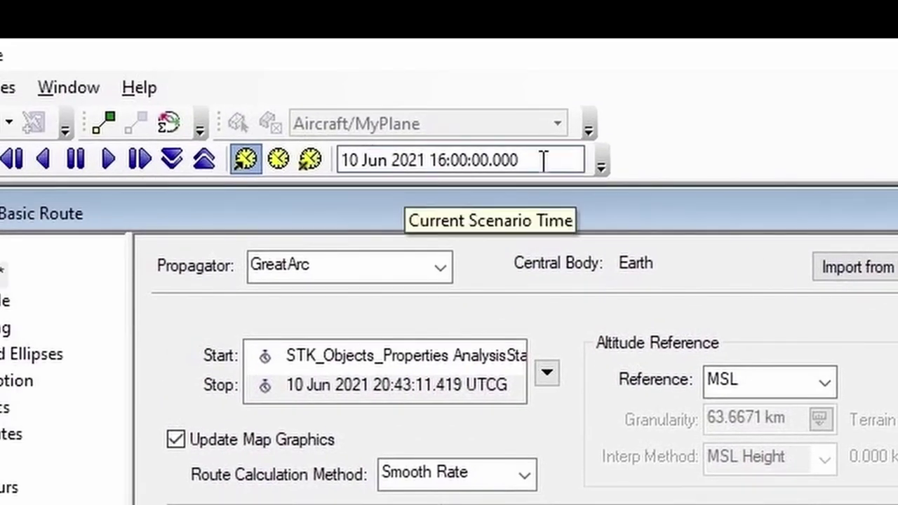
{"action": "left_click", "coordinate": [546, 160]}
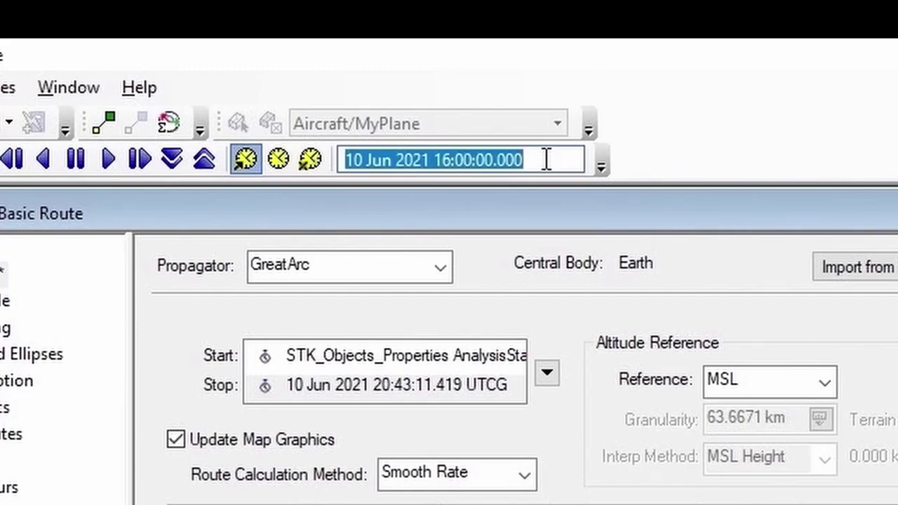
{"action": "key", "text": "ctrl+v"}
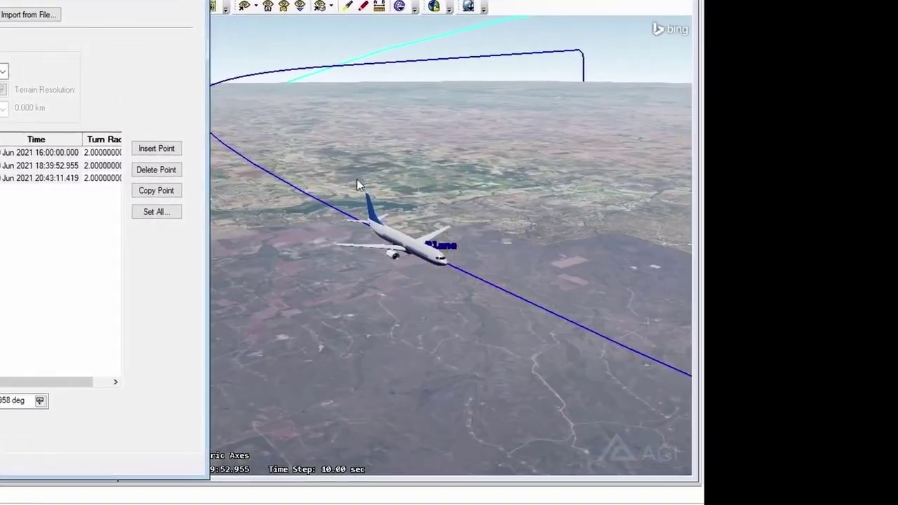
{"action": "left_click_drag", "start_coordinate": [389, 156], "coordinate": [344, 111]}
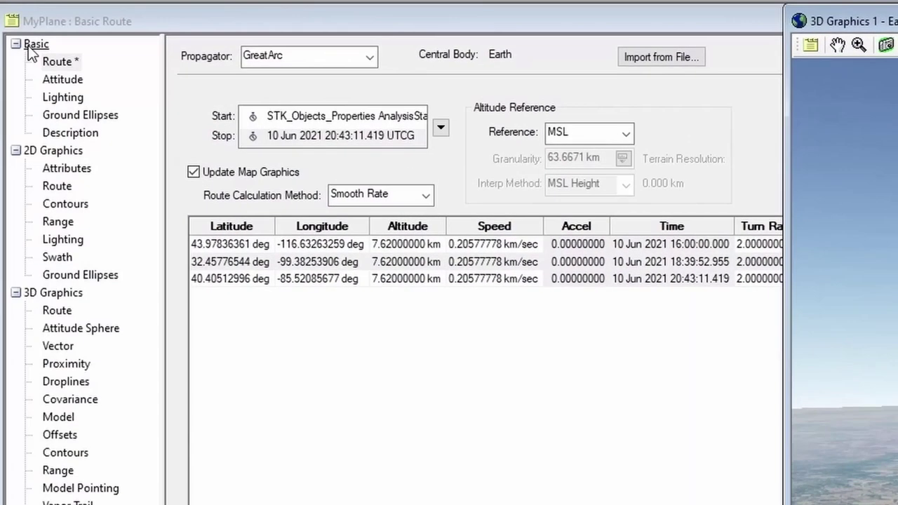
Set MyPlane's Basic Attitude type to Coordinated Turn, check the bank in 3D, and confirm with OK.
{"action": "left_click", "coordinate": [61, 81]}
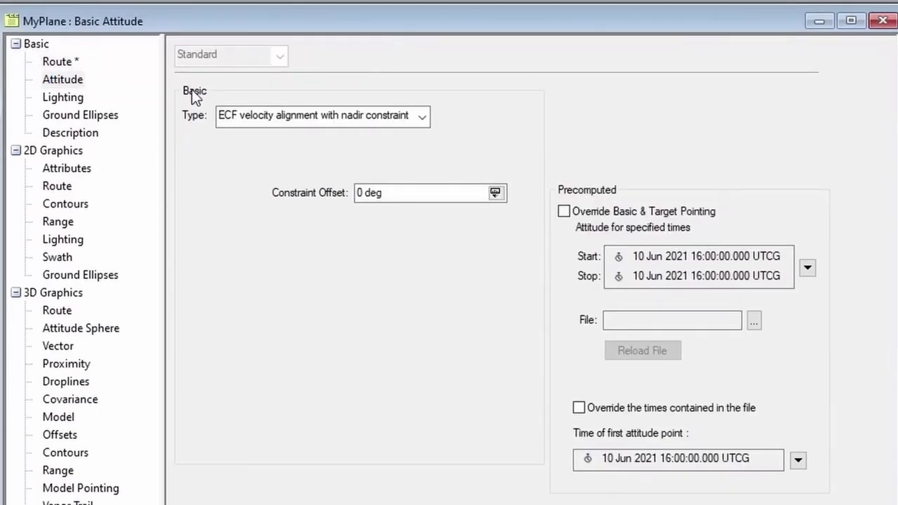
{"action": "left_click", "coordinate": [422, 117]}
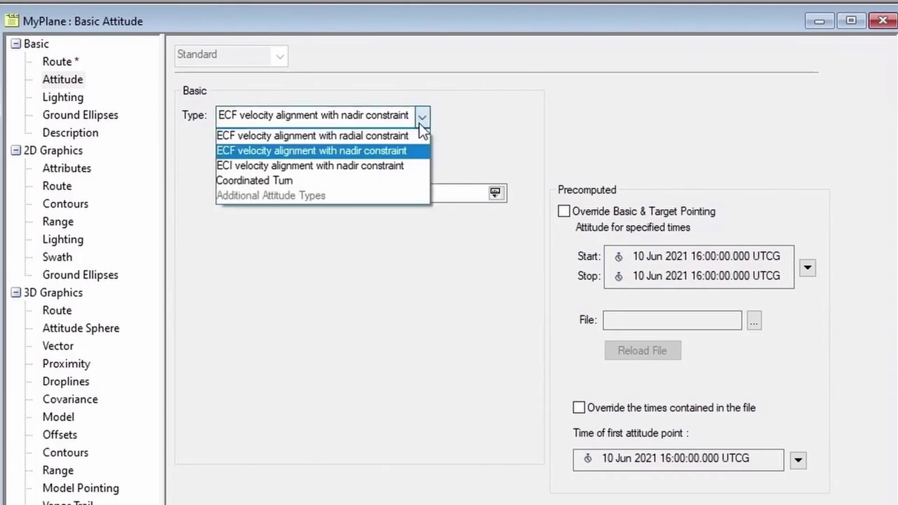
{"action": "left_click", "coordinate": [258, 183]}
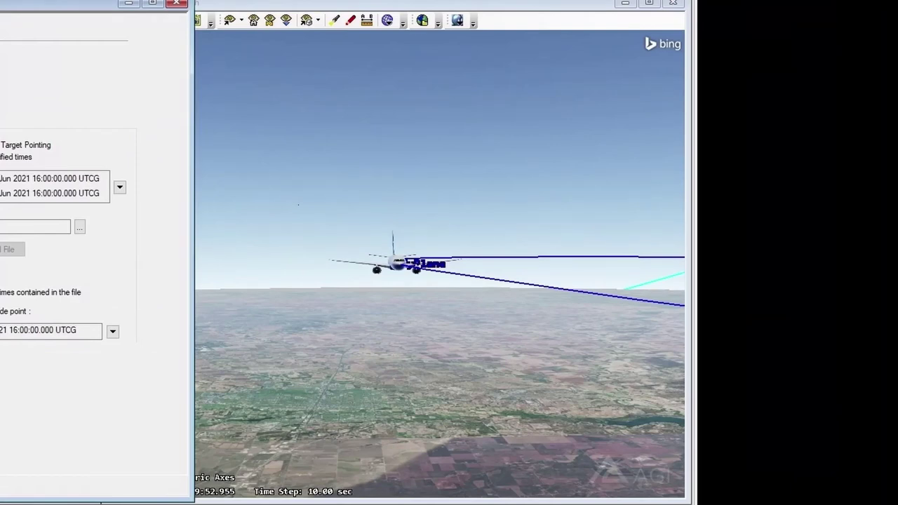
{"action": "right_click_drag", "start_coordinate": [516, 150], "coordinate": [498, 289]}
{"action": "mouse_move", "coordinate": [498, 289]}
{"action": "left_mouse_down"}
{"action": "mouse_move", "coordinate": [198, 289]}
{"action": "mouse_move", "coordinate": [257, 310]}
{"action": "mouse_move", "coordinate": [171, 301]}
{"action": "mouse_move", "coordinate": [278, 318]}
{"action": "mouse_move", "coordinate": [517, 323]}
{"action": "mouse_move", "coordinate": [484, 292]}
{"action": "mouse_move", "coordinate": [287, 285]}
{"action": "mouse_move", "coordinate": [174, 292]}
{"action": "mouse_move", "coordinate": [464, 330]}
{"action": "mouse_move", "coordinate": [496, 288]}
{"action": "left_mouse_up"}
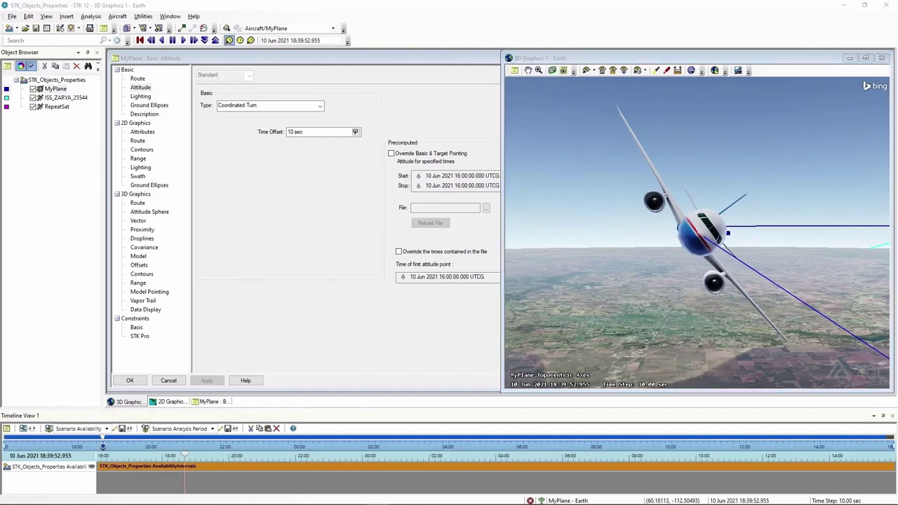
{"action": "left_click", "coordinate": [889, 106]}
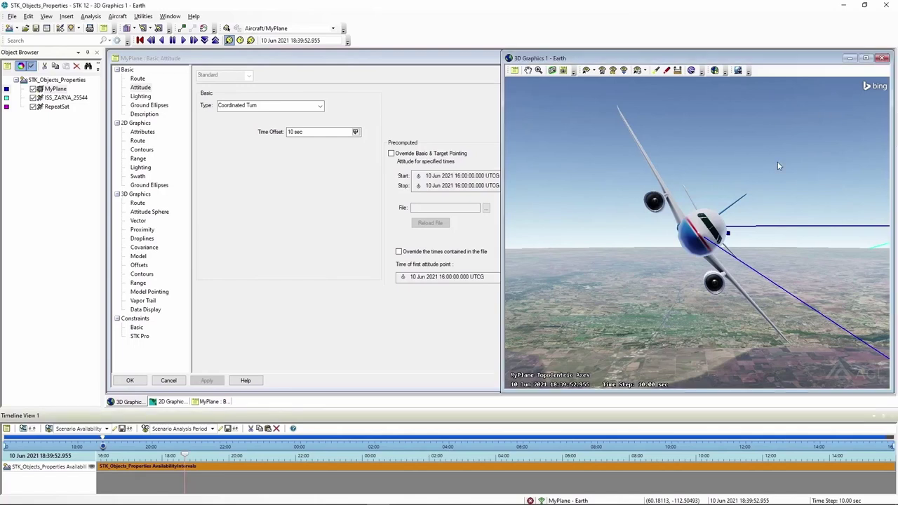
{"action": "left_click", "coordinate": [432, 60]}
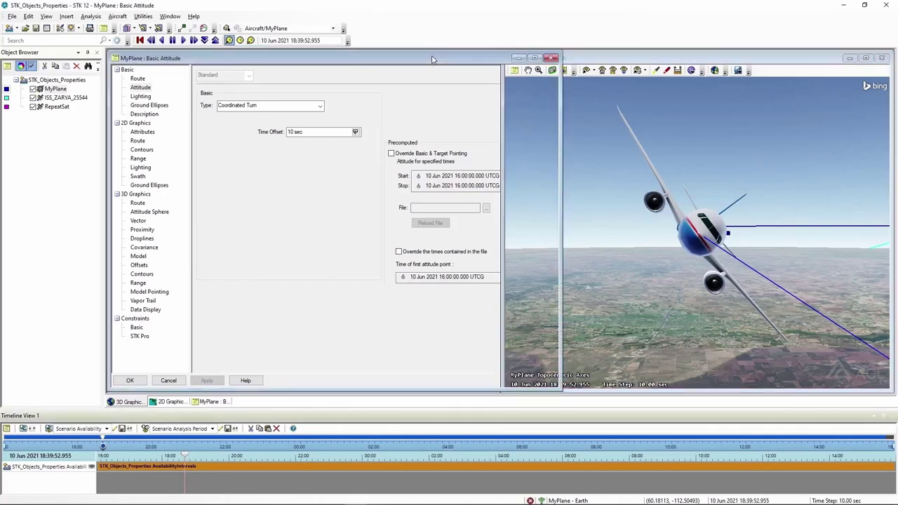
{"action": "left_click", "coordinate": [131, 381]}
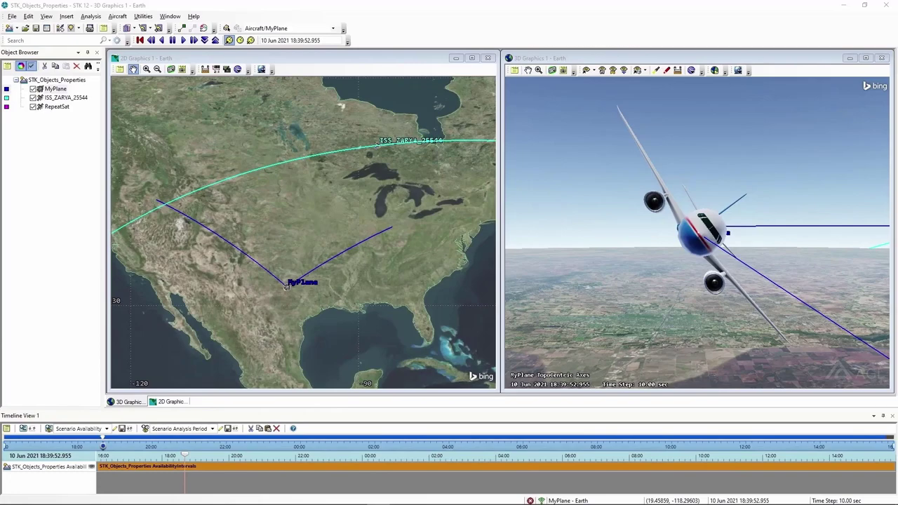
Choose Facility with From Standard Object Database in Insert STK Objects to open the database search.
{"action": "left_click", "coordinate": [573, 94]}
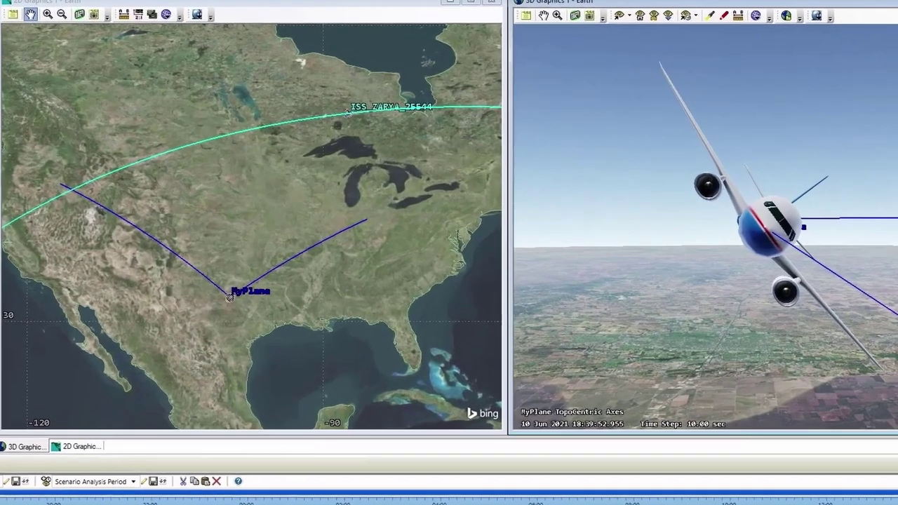
{"action": "left_click", "coordinate": [89, 29]}
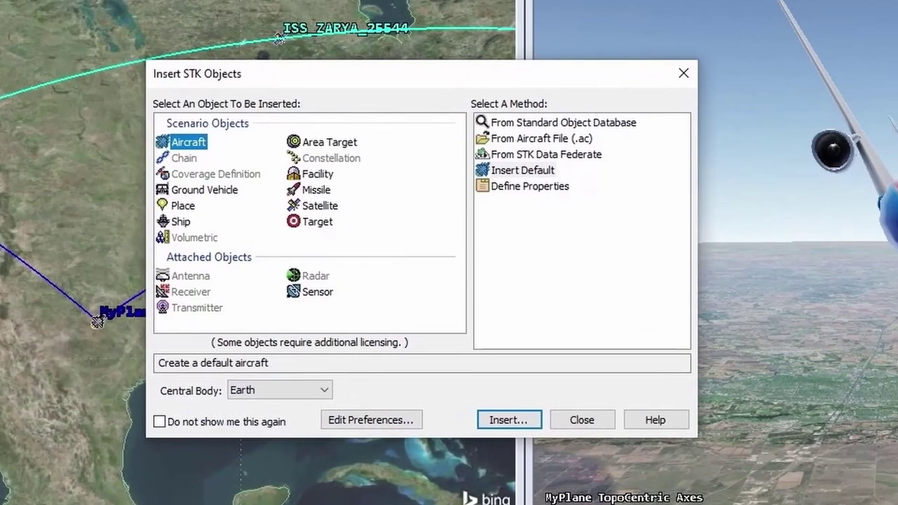
{"action": "left_click", "coordinate": [312, 176]}
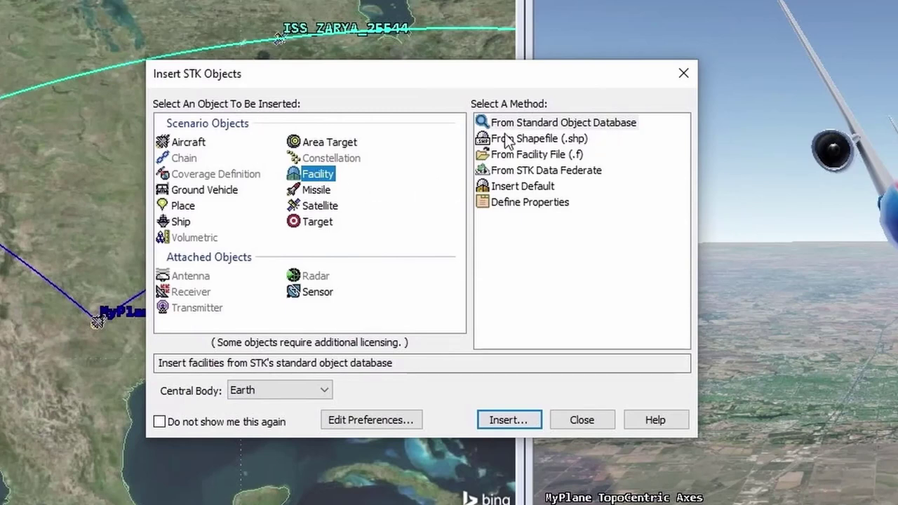
{"action": "left_click", "coordinate": [618, 124]}
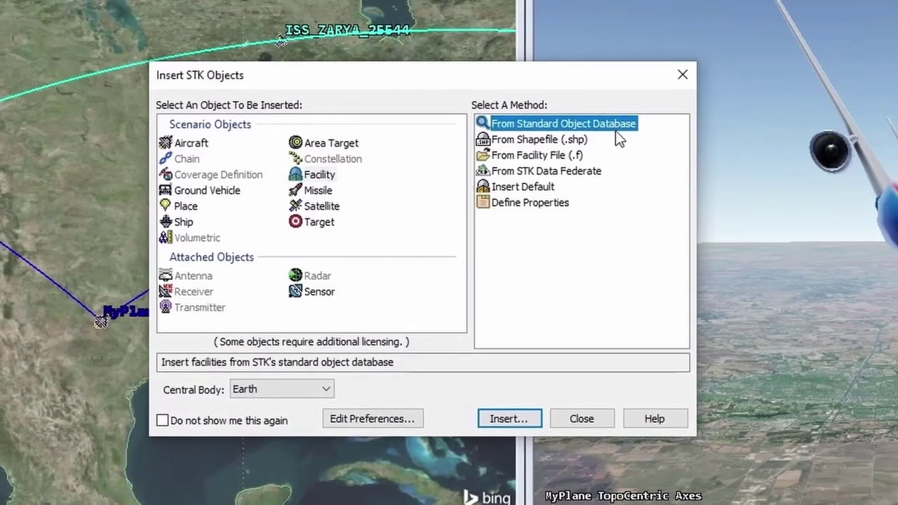
{"action": "left_click", "coordinate": [511, 421]}
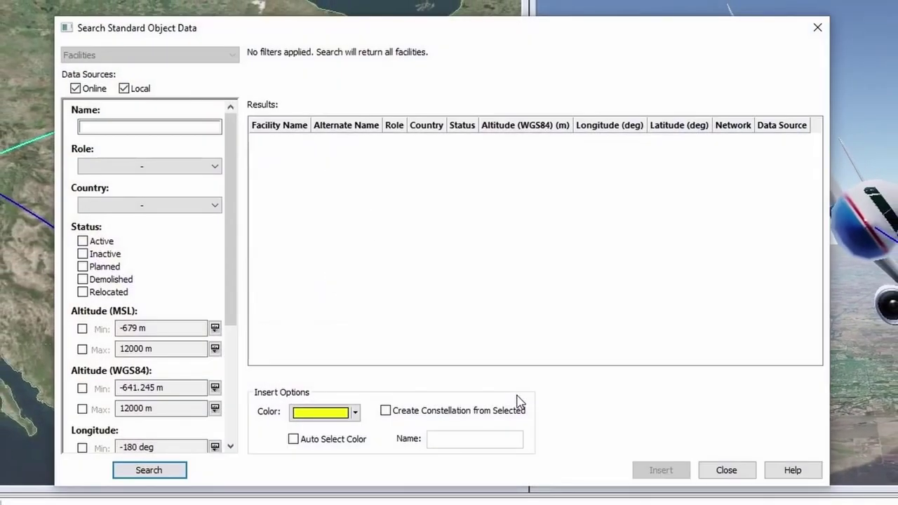
Search the database for 'white sands' facilities, filtered to Active Launch Pads.
{"action": "left_click", "coordinate": [118, 128]}
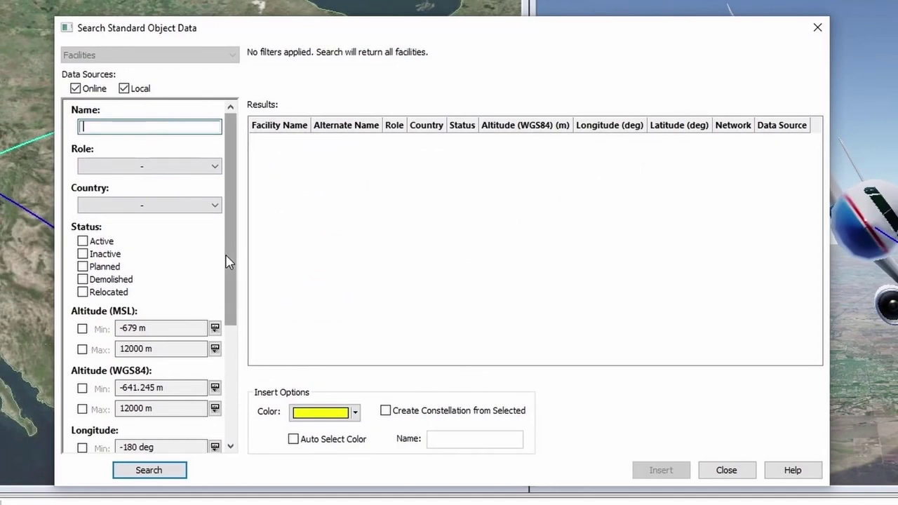
{"action": "type", "text": "white s"}
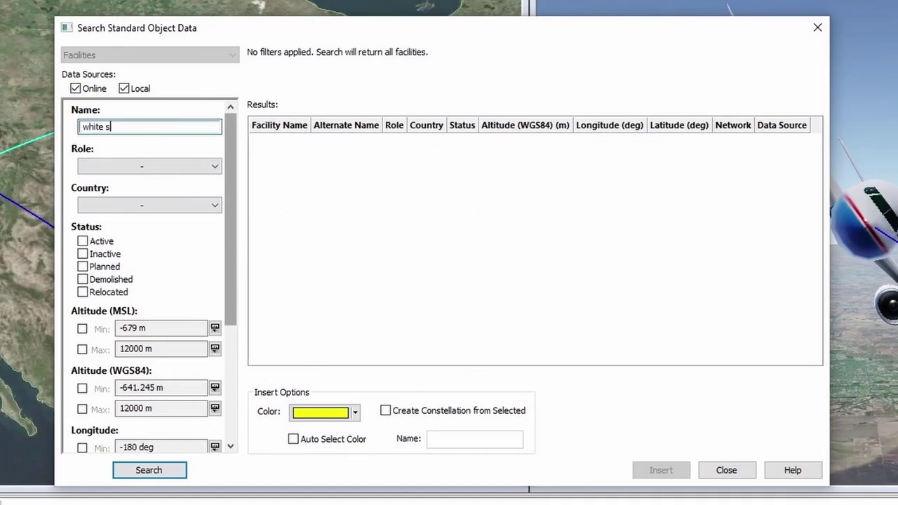
{"action": "type", "text": "ands"}
{"action": "left_click", "coordinate": [148, 470]}
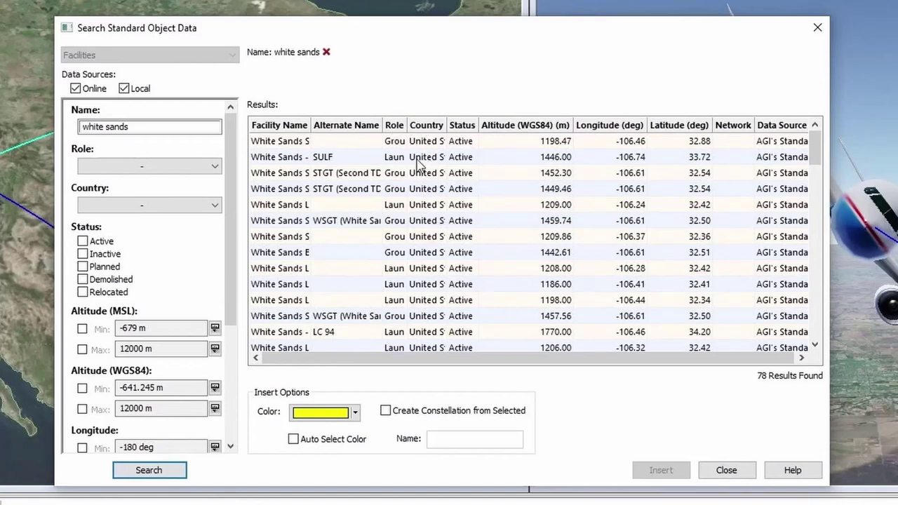
{"action": "left_click_drag", "start_coordinate": [408, 125], "coordinate": [489, 125]}
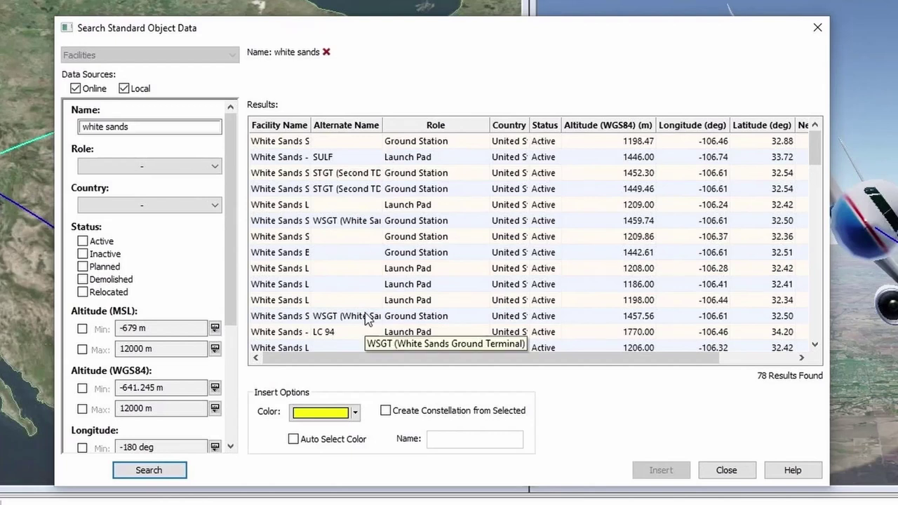
{"action": "left_click", "coordinate": [160, 168]}
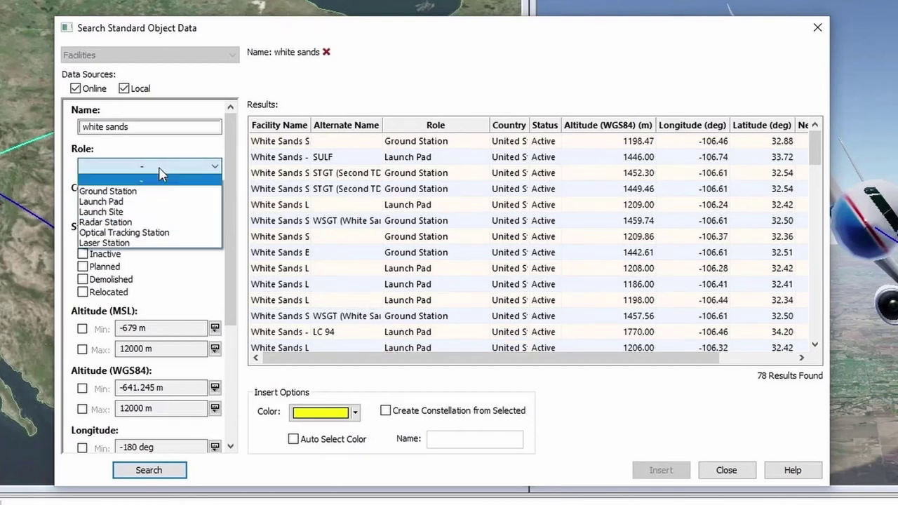
{"action": "left_click", "coordinate": [126, 201]}
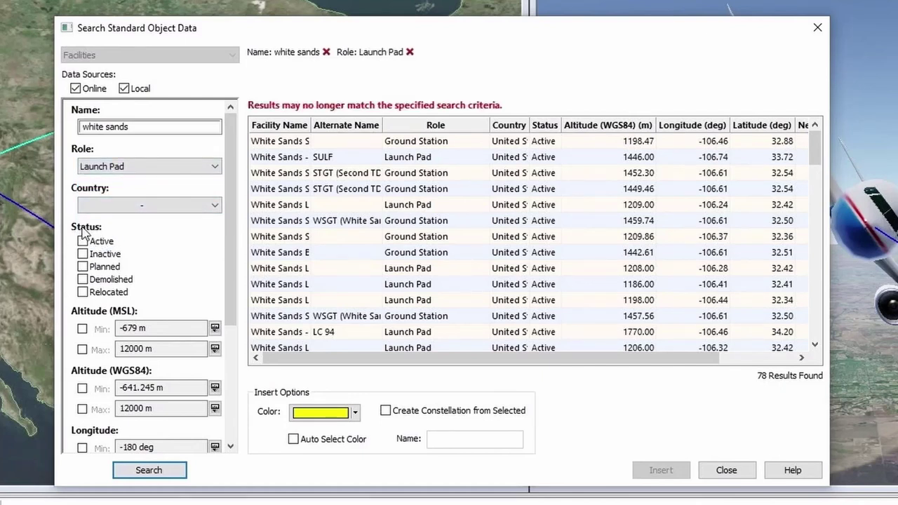
{"action": "left_click", "coordinate": [83, 242]}
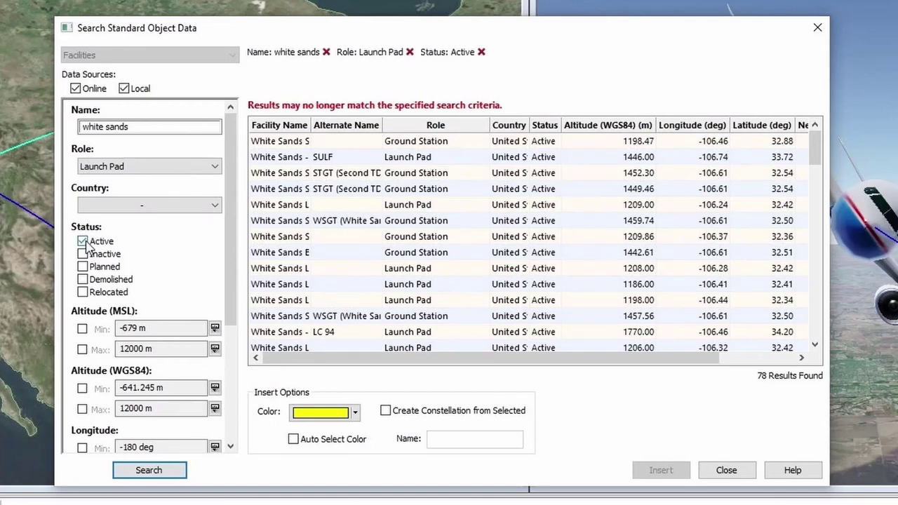
{"action": "left_click", "coordinate": [159, 472]}
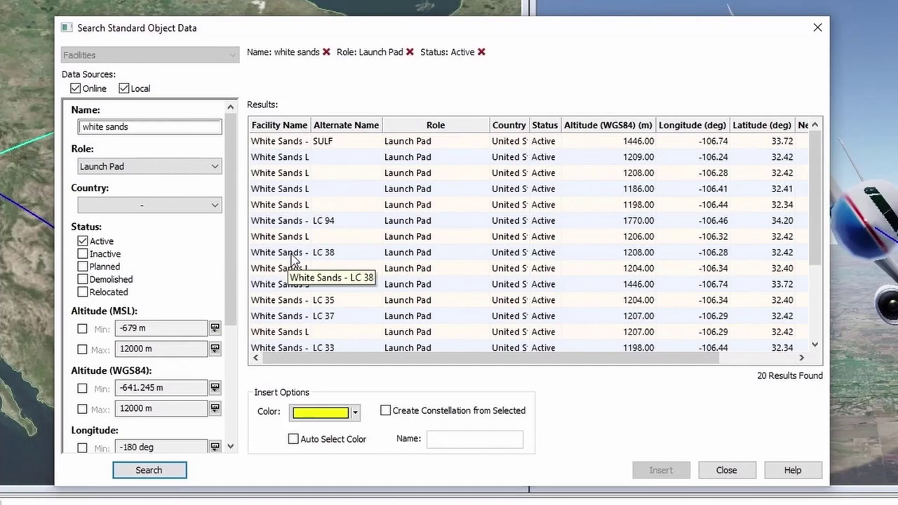
Insert the White Sands - SULF launch pad into the scenario and close the search.
{"action": "left_click_drag", "start_coordinate": [231, 237], "coordinate": [229, 351]}
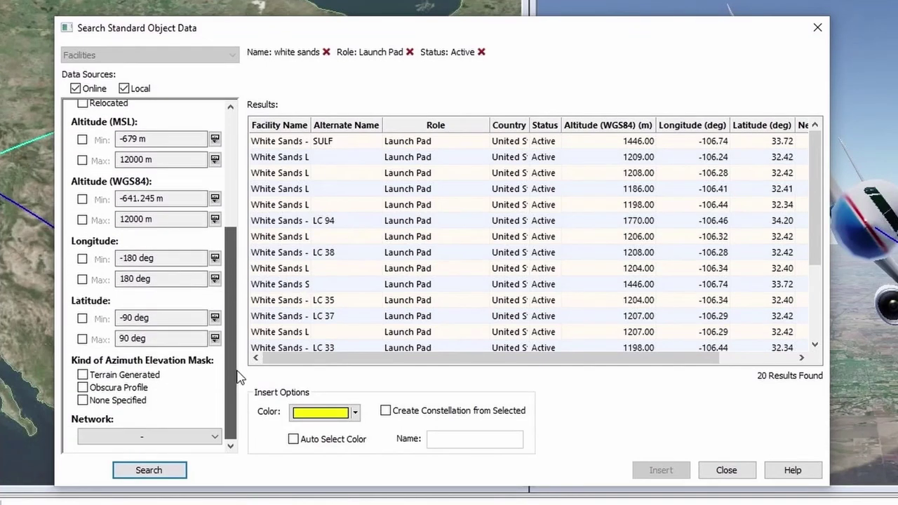
{"action": "left_click", "coordinate": [215, 437]}
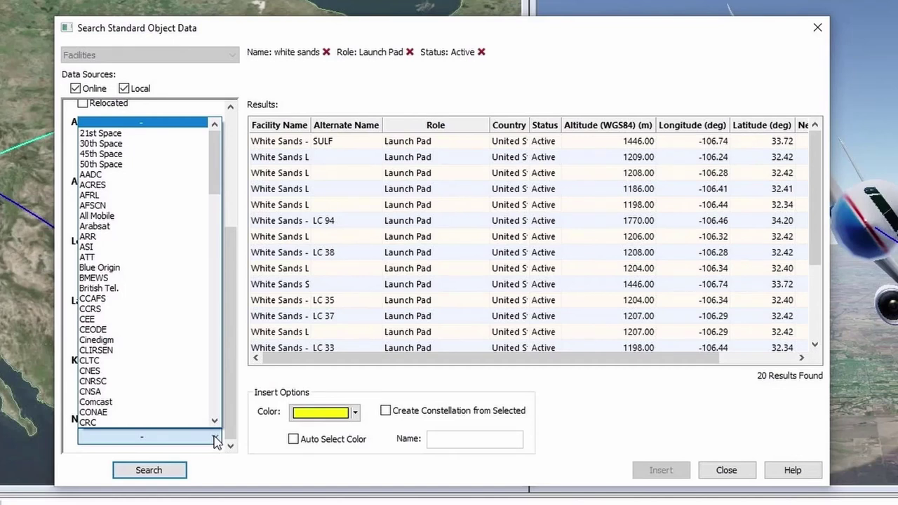
{"action": "left_click", "coordinate": [421, 87]}
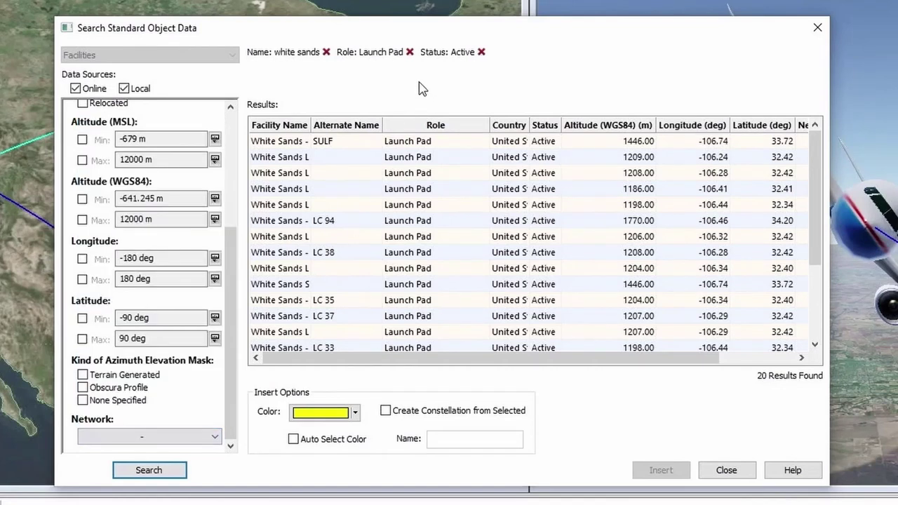
{"action": "left_click", "coordinate": [286, 141]}
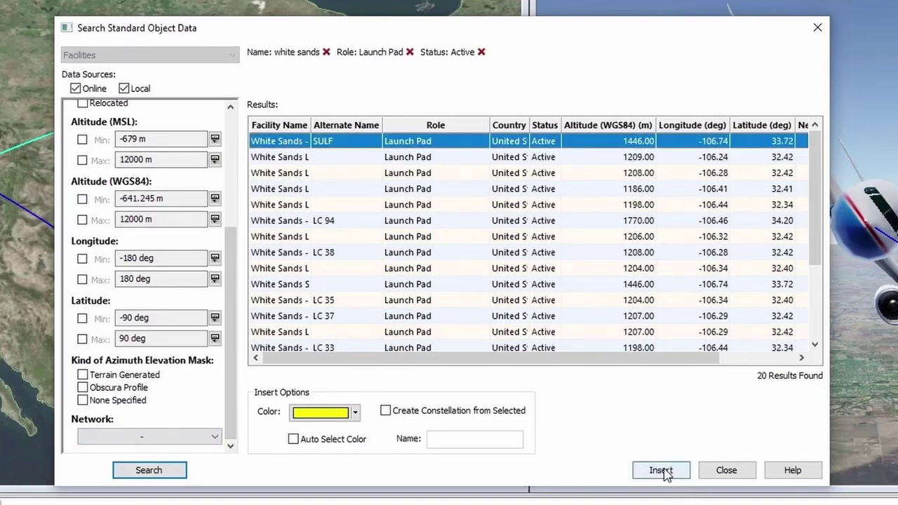
{"action": "left_click", "coordinate": [663, 472]}
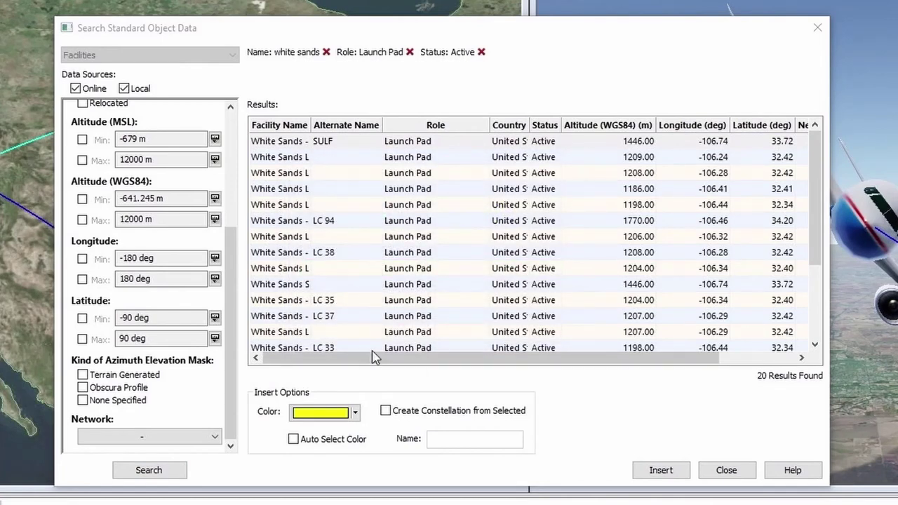
{"action": "left_click", "coordinate": [748, 475]}
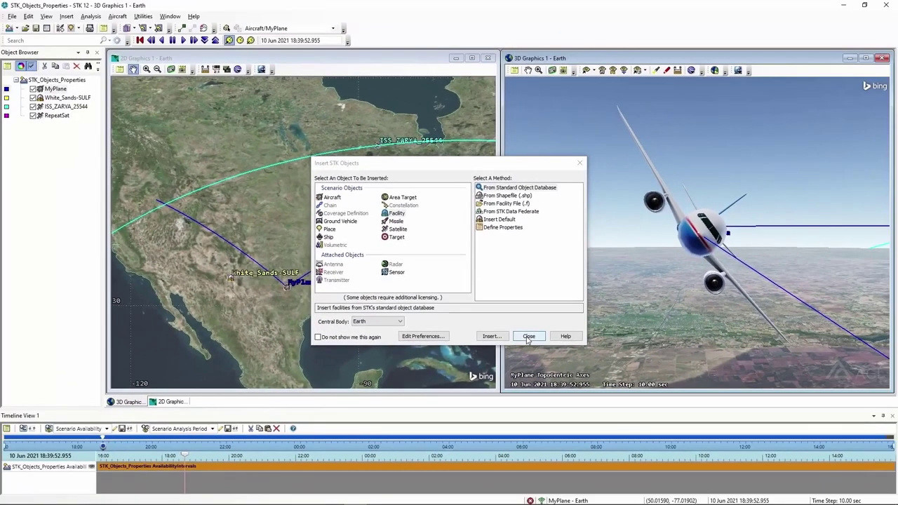
Zoom the 3D view to White_Sands-SULF, moving in close and tilting toward the horizon.
{"action": "left_click", "coordinate": [528, 336]}
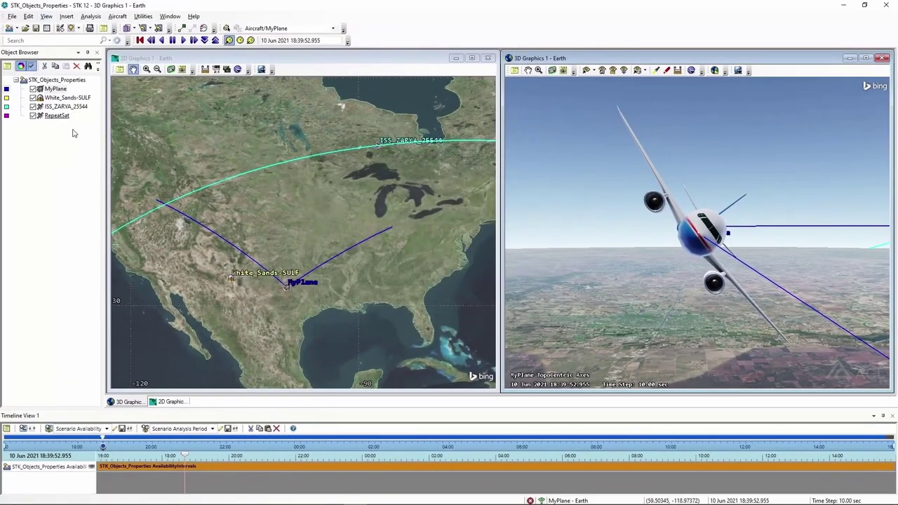
{"action": "right_click", "coordinate": [59, 99]}
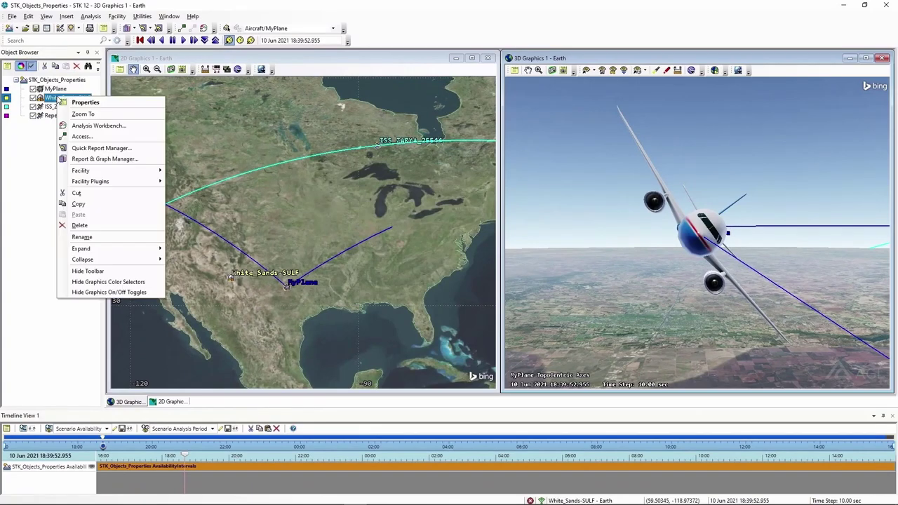
{"action": "left_click", "coordinate": [82, 114]}
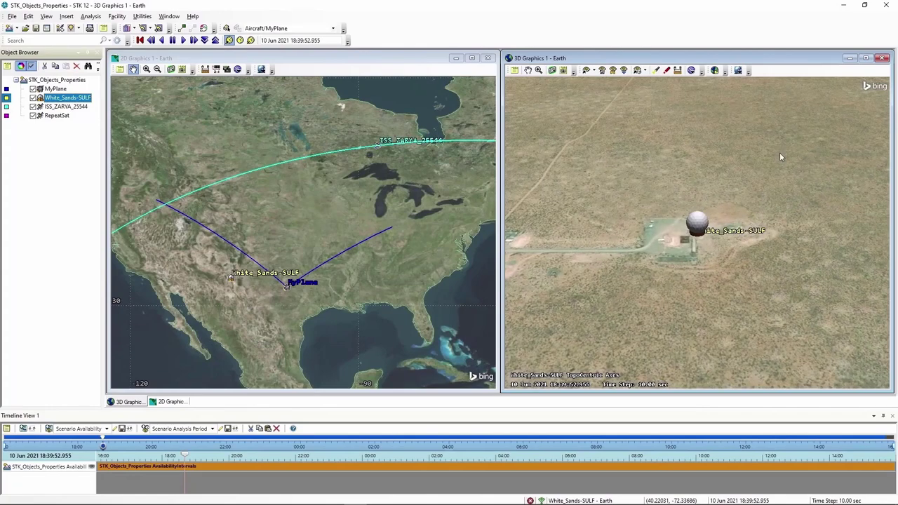
{"action": "right_click_drag", "start_coordinate": [780, 152], "coordinate": [764, 188]}
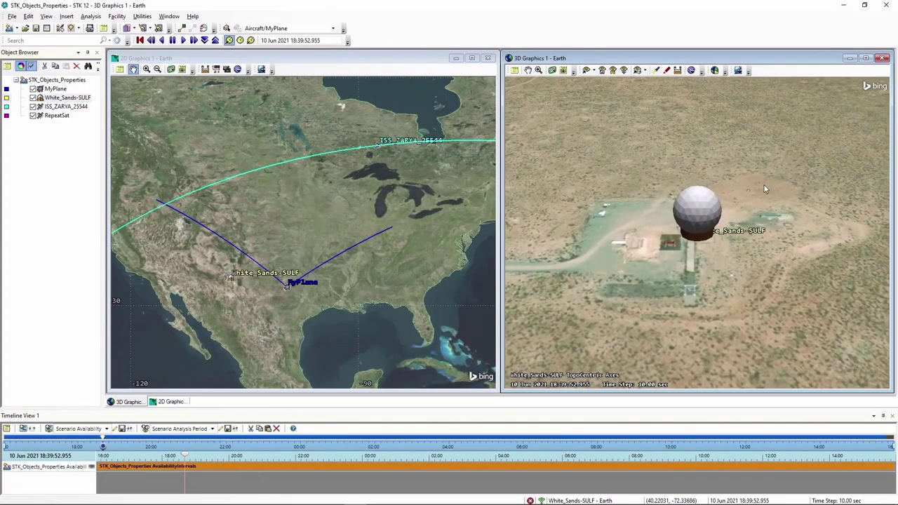
{"action": "left_click_drag", "start_coordinate": [716, 267], "coordinate": [604, 244]}
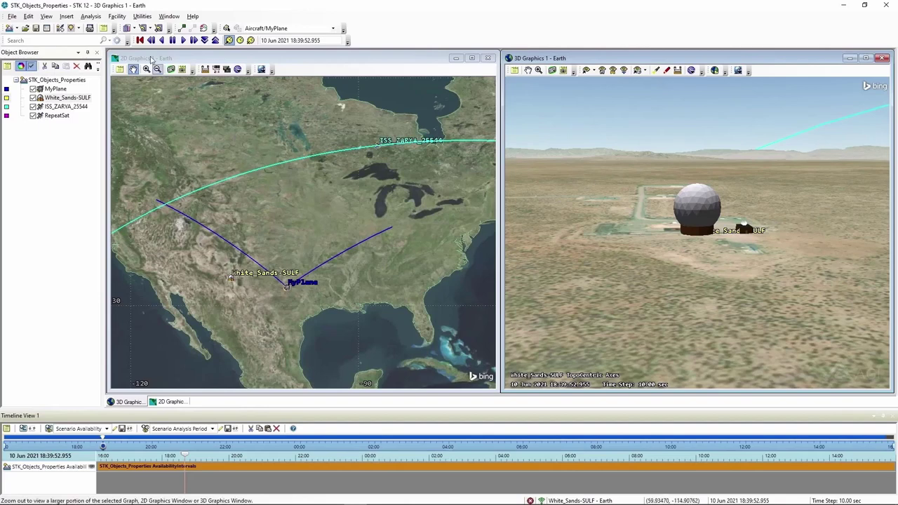
Insert an Area Target via Select Countries and US States, choosing United_States_of_America.
{"action": "left_click", "coordinate": [61, 30]}
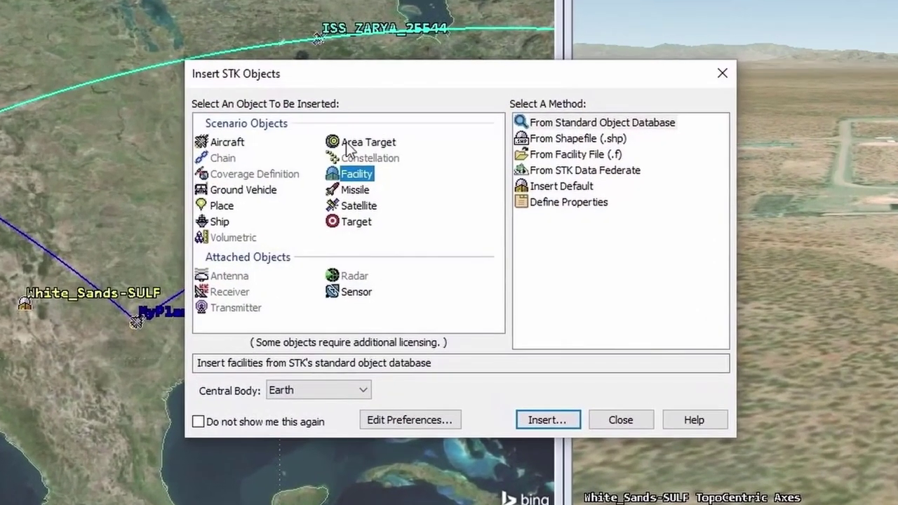
{"action": "left_click", "coordinate": [363, 145]}
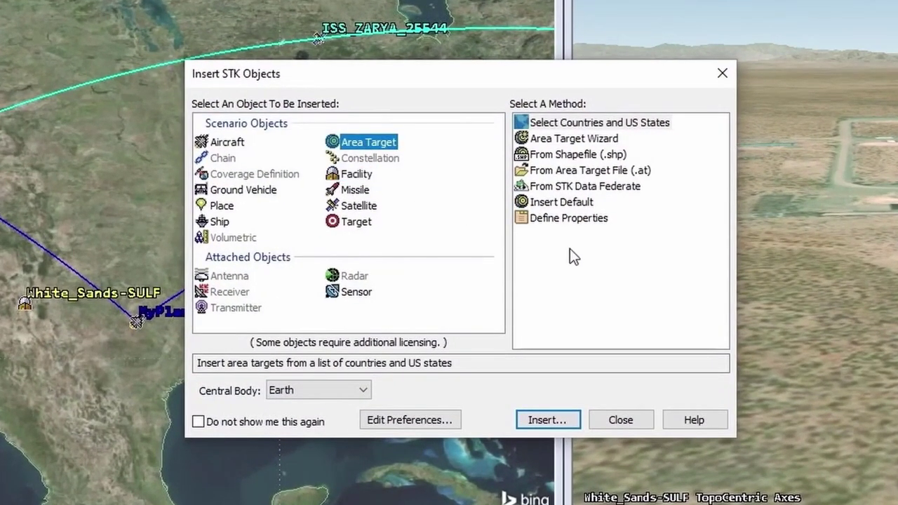
{"action": "left_click", "coordinate": [646, 126]}
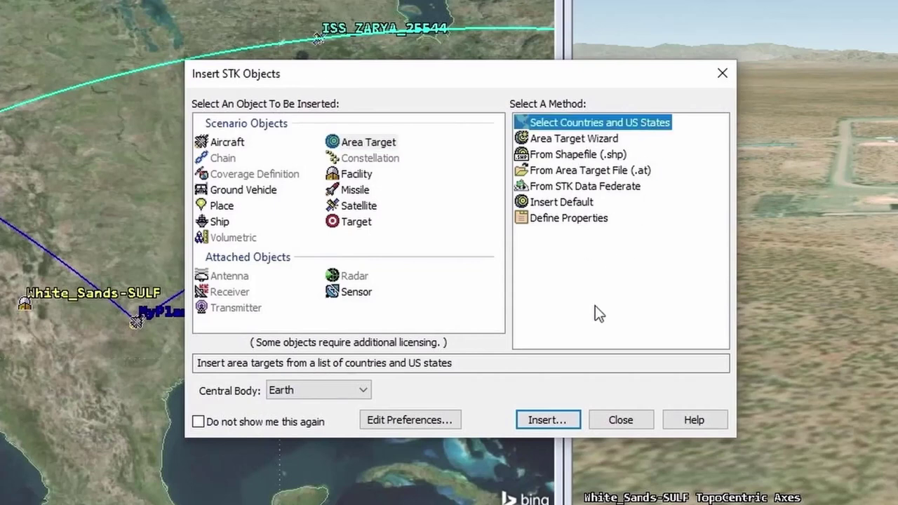
{"action": "left_click", "coordinate": [544, 420]}
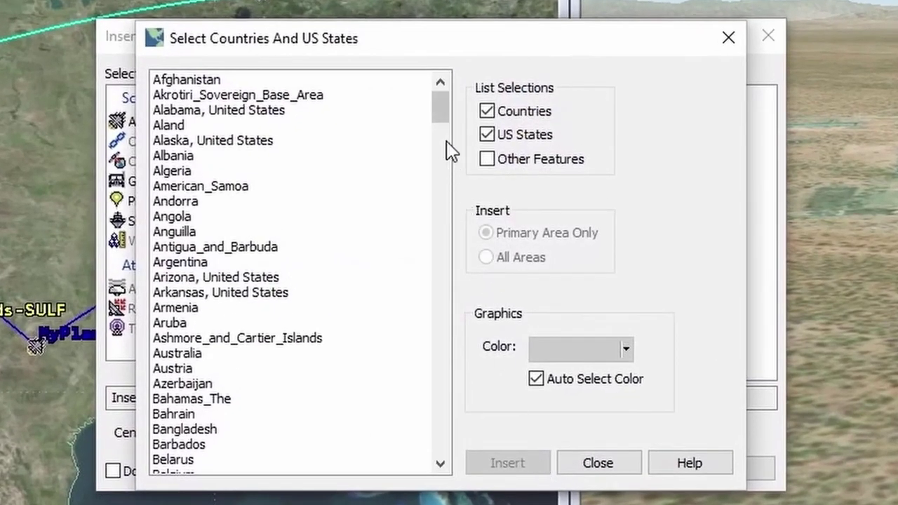
{"action": "left_click_drag", "start_coordinate": [441, 111], "coordinate": [439, 435]}
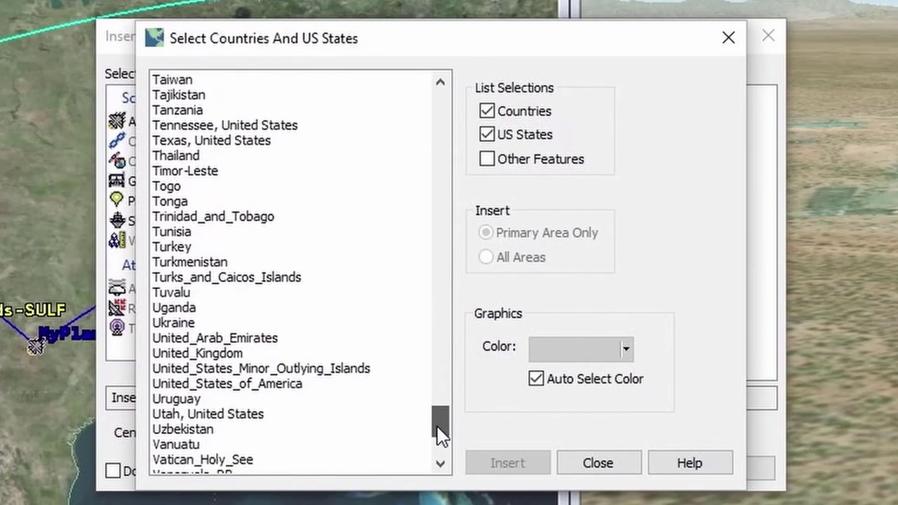
{"action": "left_click", "coordinate": [256, 388]}
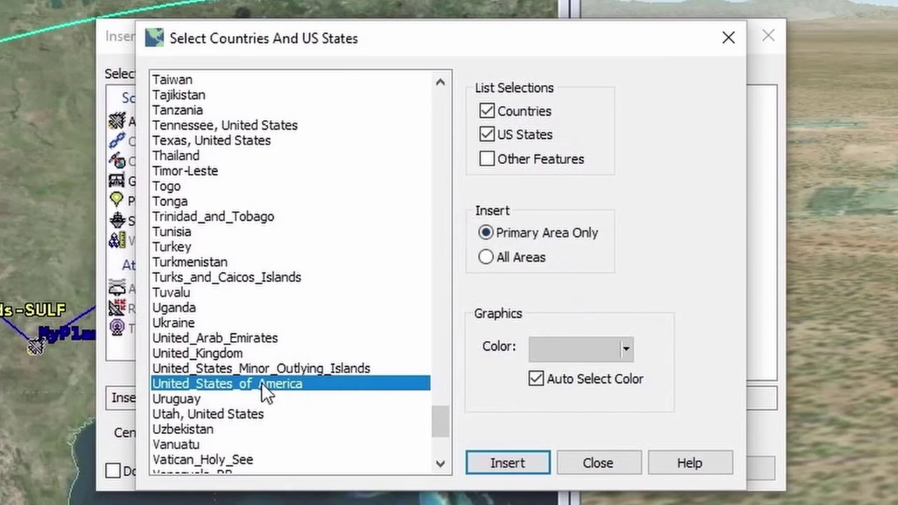
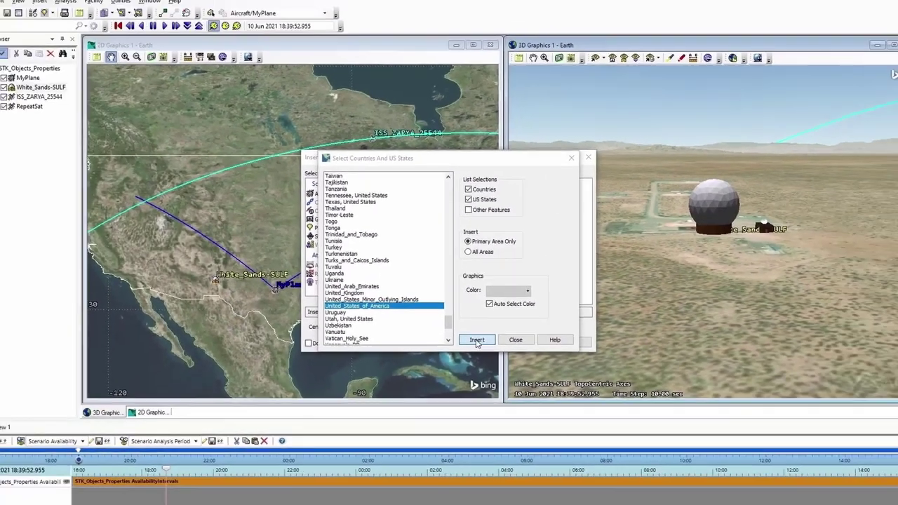
Insert United_States_of_America as an area target and close both insertion dialogs.
{"action": "left_click", "coordinate": [477, 341]}
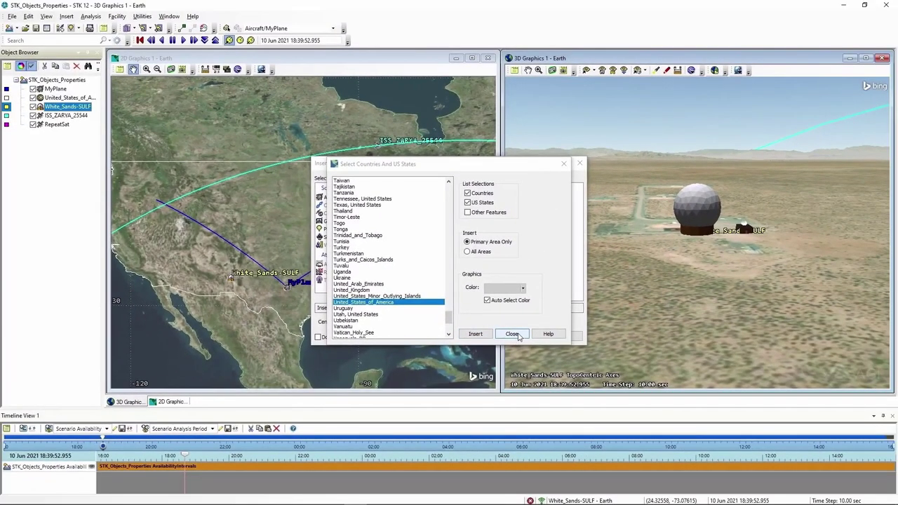
{"action": "left_click", "coordinate": [513, 334]}
{"action": "left_click", "coordinate": [526, 336]}
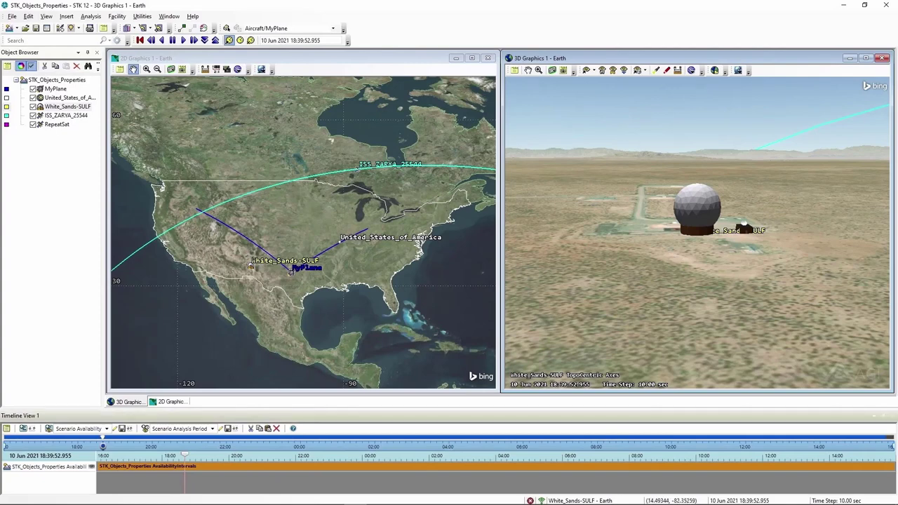
Start an area target using the Area Target Wizard method in Insert STK Objects.
{"action": "left_click", "coordinate": [561, 174]}
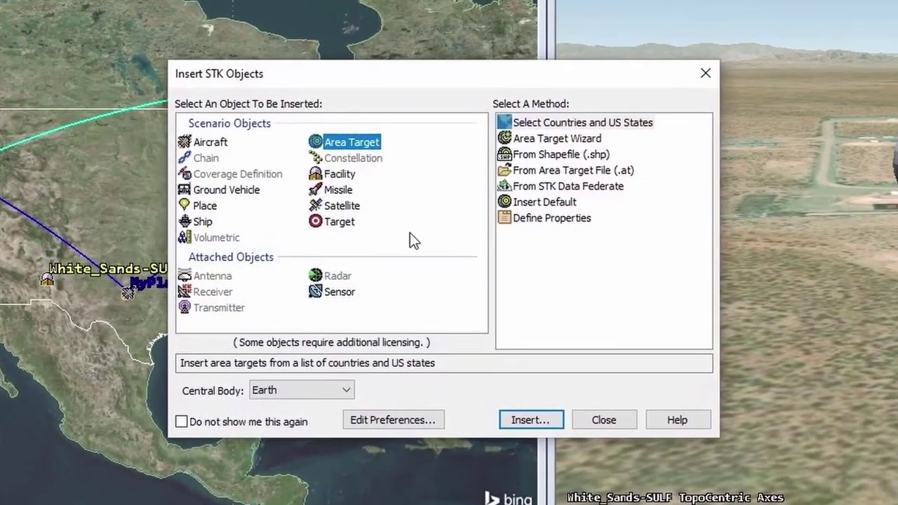
{"action": "left_click", "coordinate": [572, 139]}
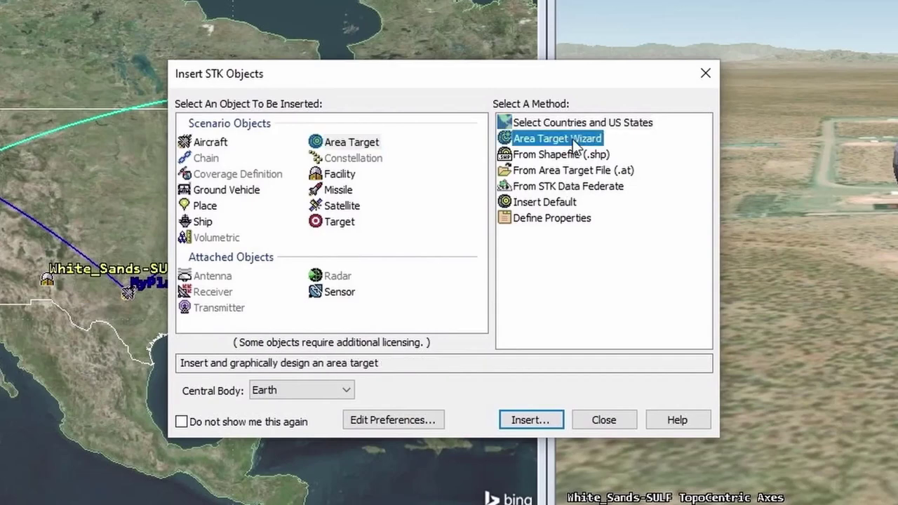
{"action": "left_click", "coordinate": [531, 418]}
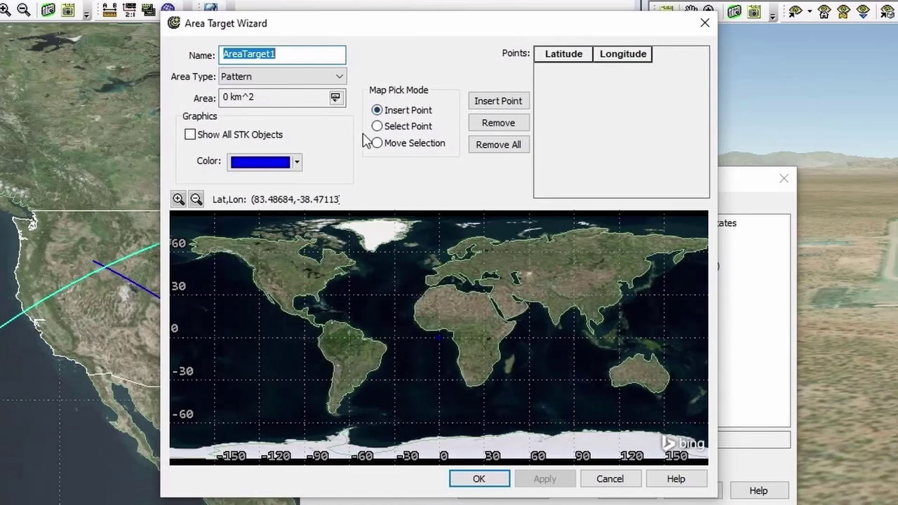
Name the target OpsArea, keep the Pattern area type, and add a first point at 0,0.
{"action": "double_click", "coordinate": [295, 55]}
{"action": "type", "text": "Ops"}
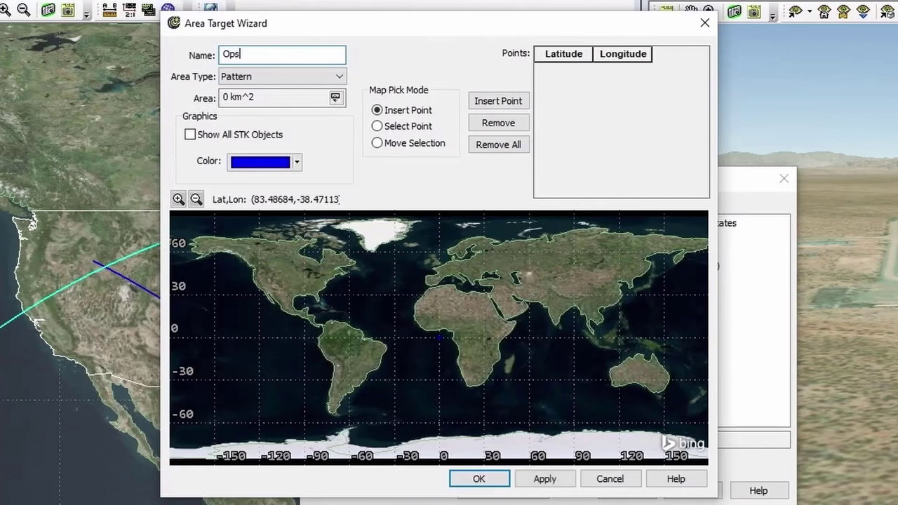
{"action": "type", "text": "Area"}
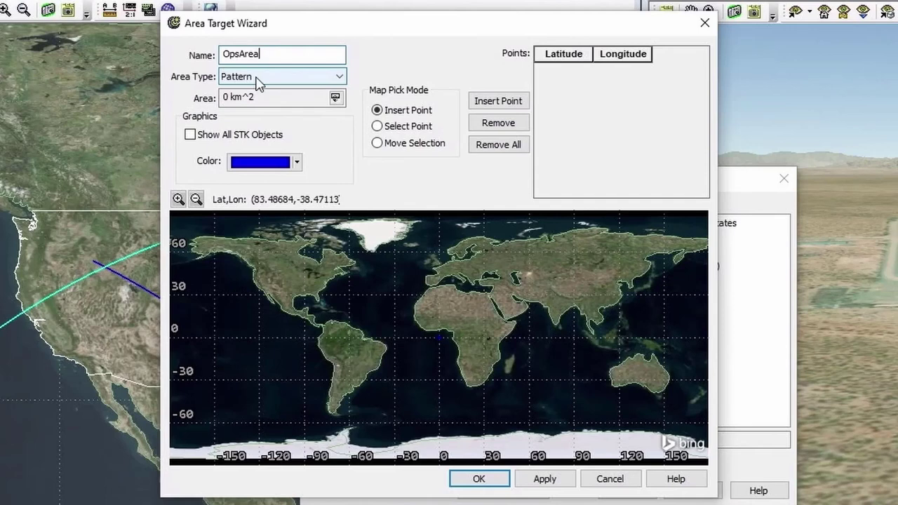
{"action": "left_click", "coordinate": [333, 77]}
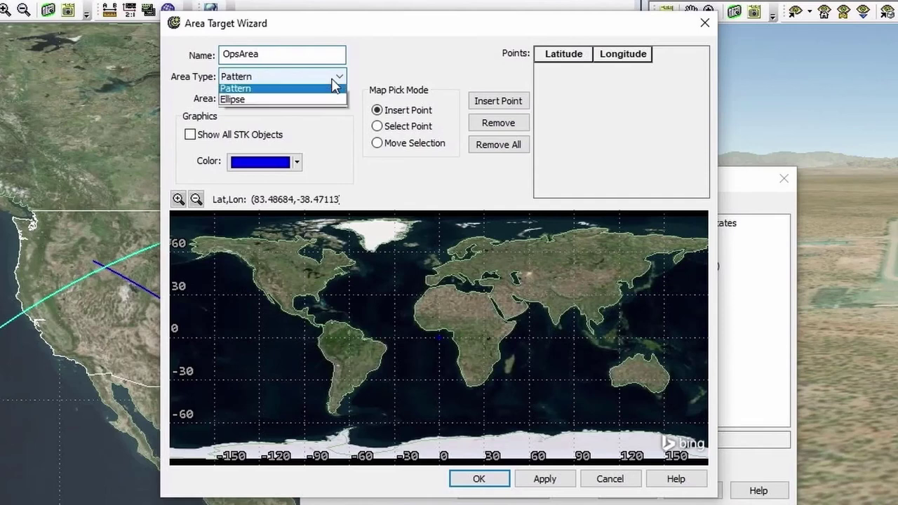
{"action": "left_click", "coordinate": [256, 92]}
{"action": "left_click", "coordinate": [498, 102]}
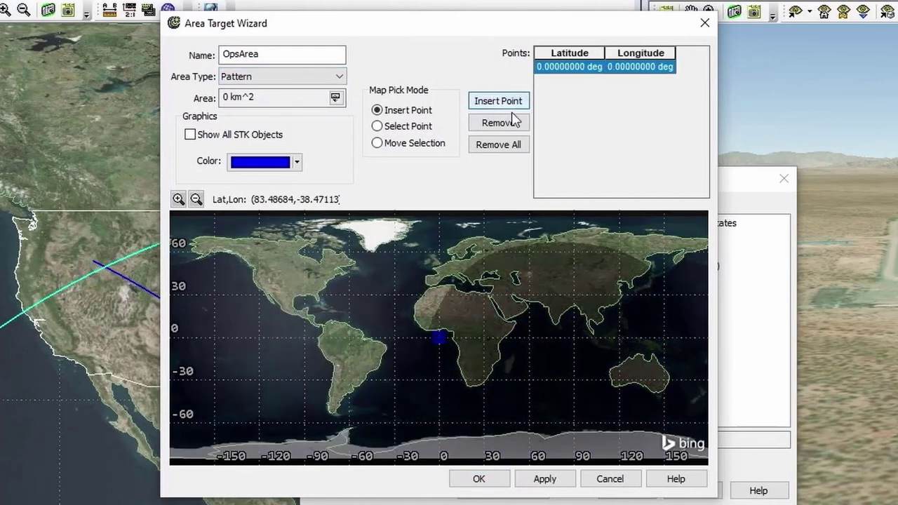
Set the first corner to latitude 1, longitude -2 and add a second point.
{"action": "double_click", "coordinate": [563, 73]}
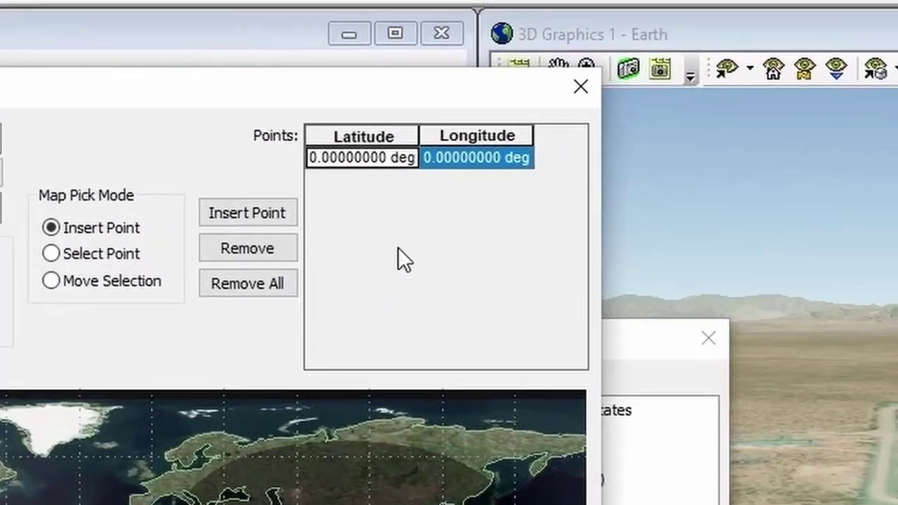
{"action": "type", "text": "1"}
{"action": "left_click", "coordinate": [445, 165]}
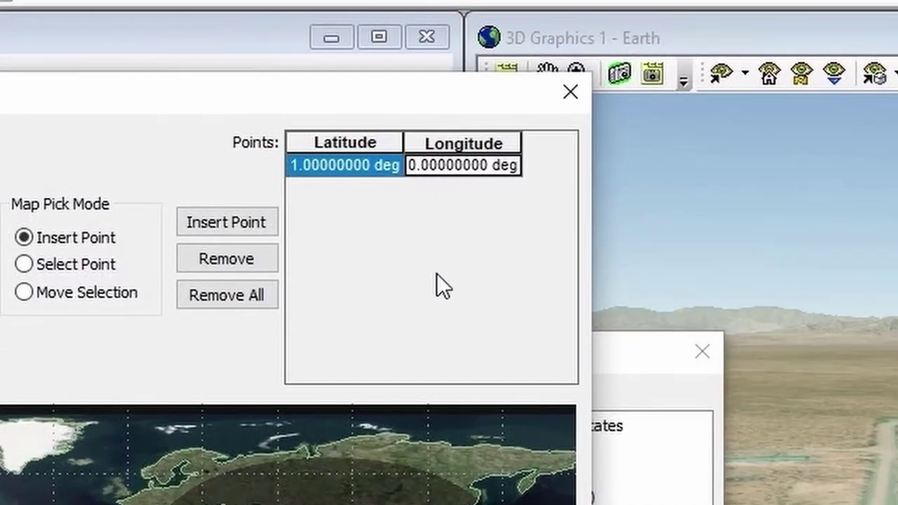
{"action": "key", "text": "BackSpace"}
{"action": "type", "text": "2"}
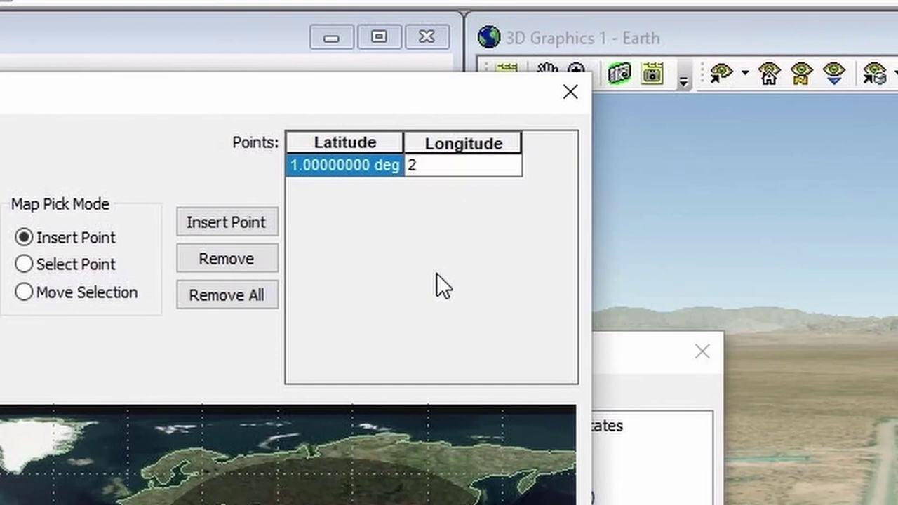
{"action": "key", "text": "BackSpace"}
{"action": "type", "text": "-2"}
{"action": "left_click", "coordinate": [237, 223]}
Set the second corner's longitude to -1, giving (1,-1), and add a third point.
{"action": "left_click", "coordinate": [422, 187]}
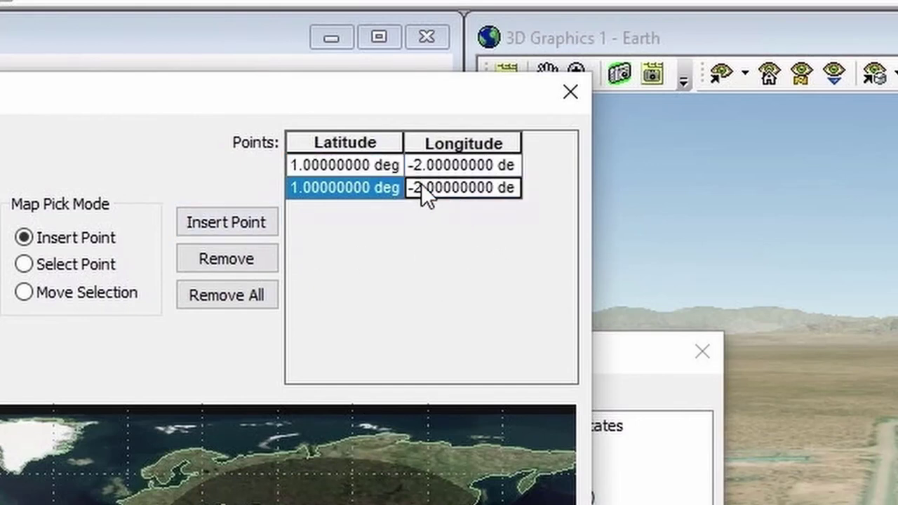
{"action": "type", "text": "-2"}
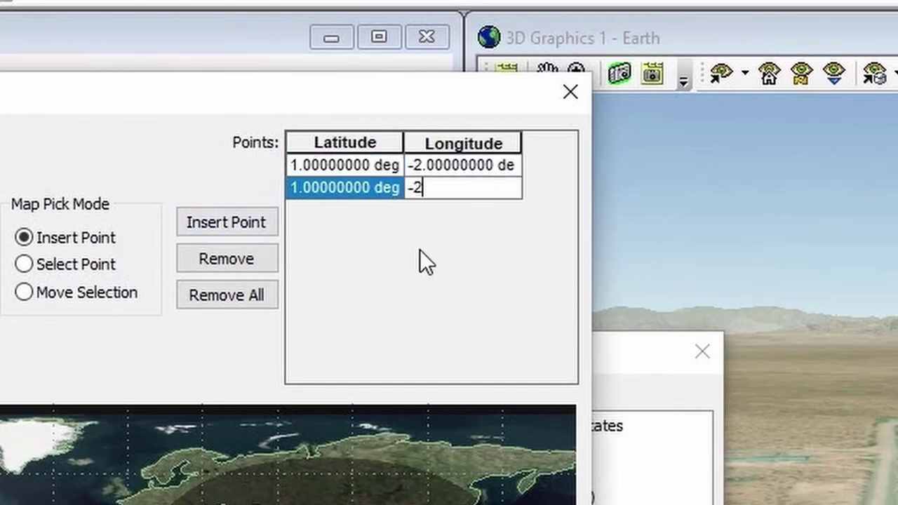
{"action": "key", "text": "BackSpace"}
{"action": "type", "text": "1"}
{"action": "key", "text": "Return"}
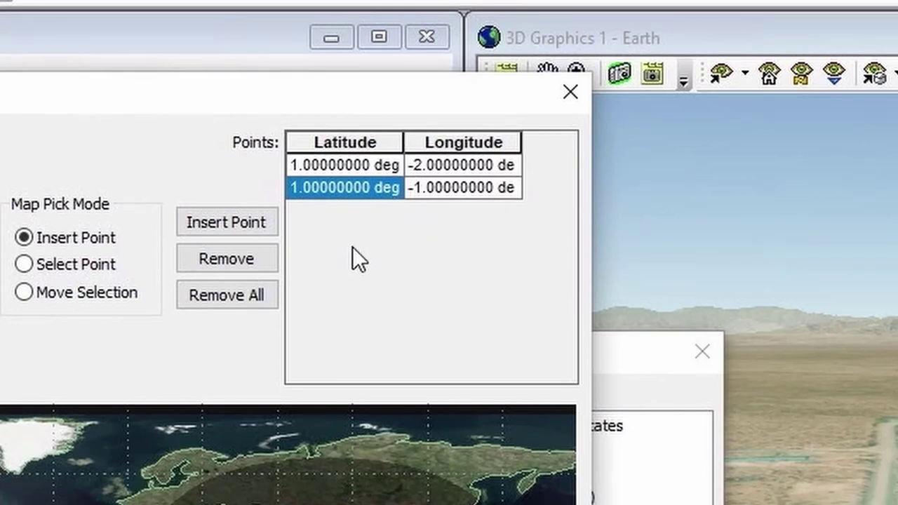
{"action": "left_click", "coordinate": [253, 228]}
Set the third corner's latitude to 2 and give a fourth corner longitude -2.
{"action": "left_click", "coordinate": [308, 209]}
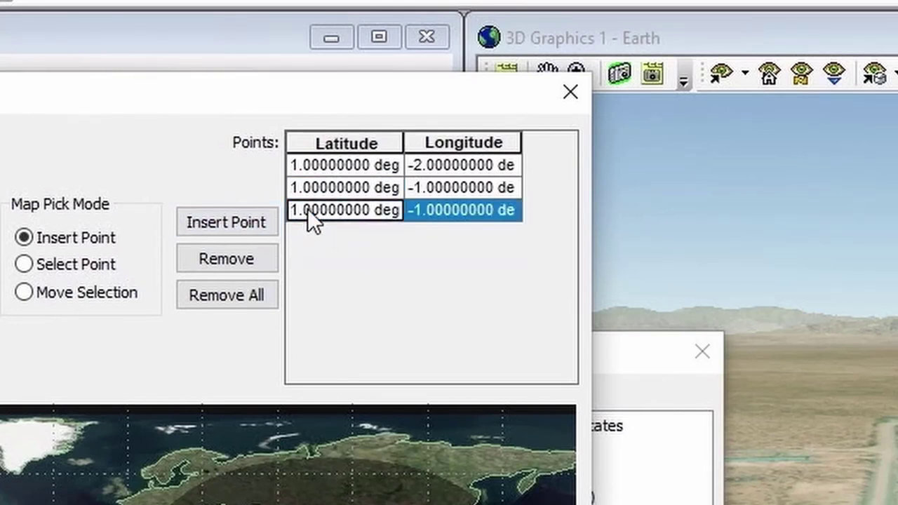
{"action": "type", "text": "2"}
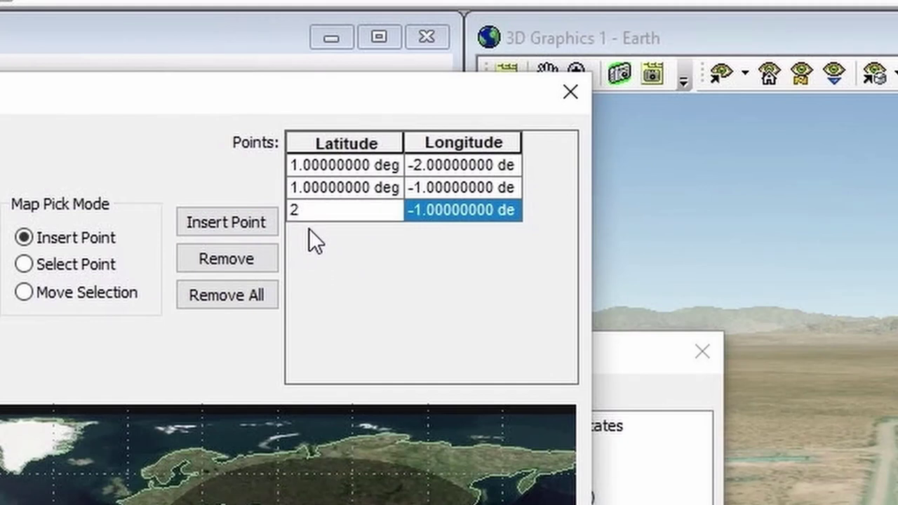
{"action": "key", "text": "Return"}
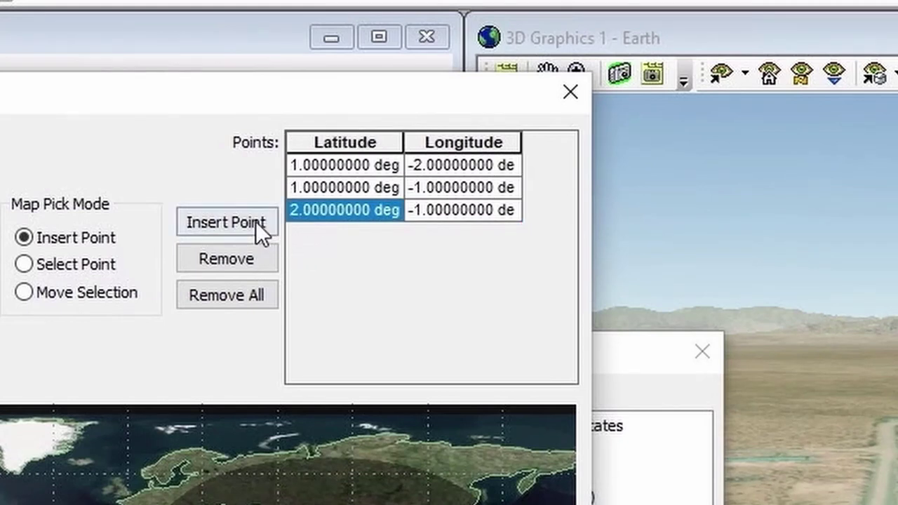
{"action": "left_click", "coordinate": [230, 217]}
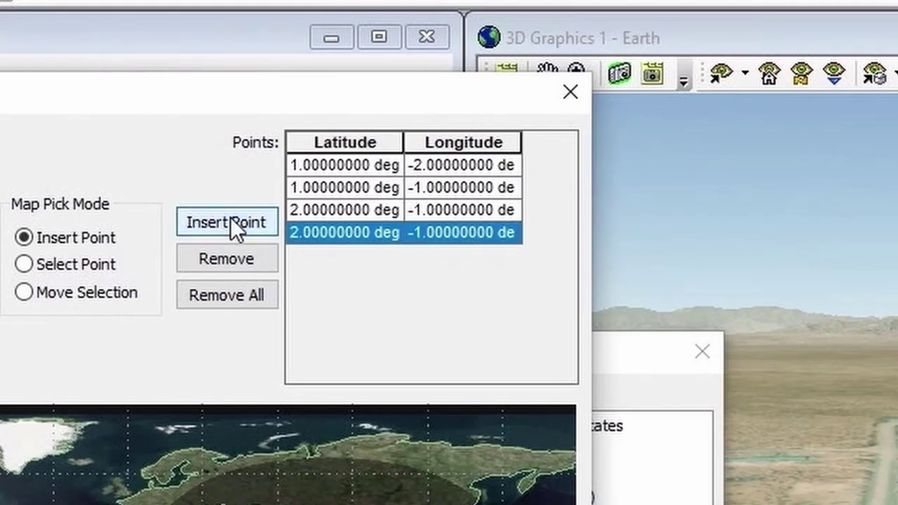
{"action": "left_click", "coordinate": [450, 227]}
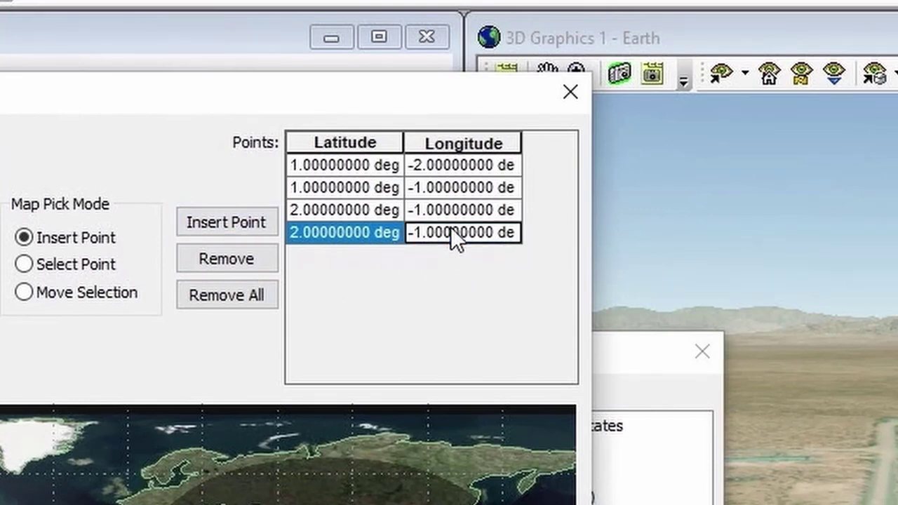
{"action": "type", "text": "-2"}
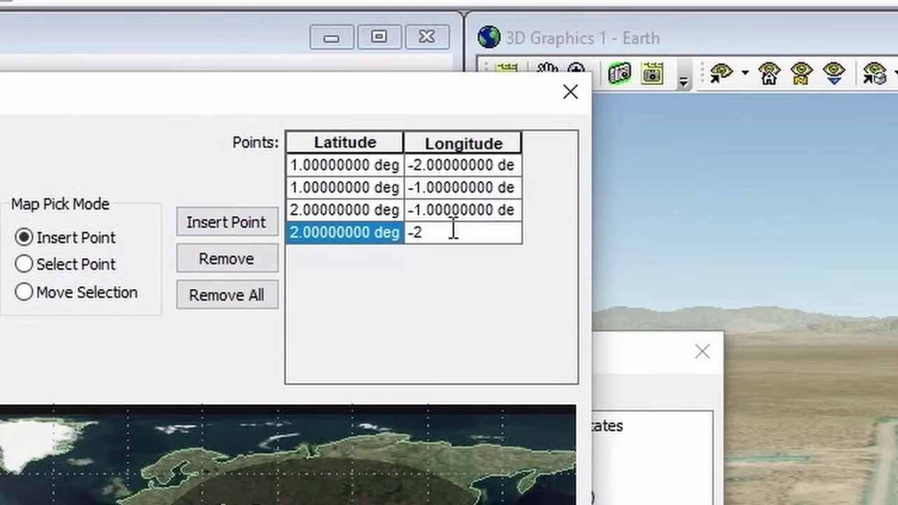
{"action": "key", "text": "Return"}
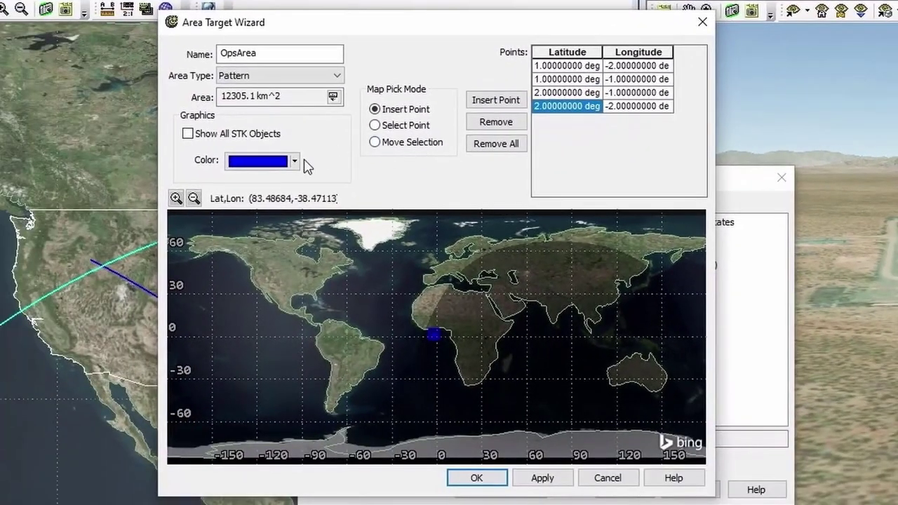
Colour OpsArea white, confirm the wizard with OK, and close Insert STK Objects.
{"action": "left_click", "coordinate": [295, 160]}
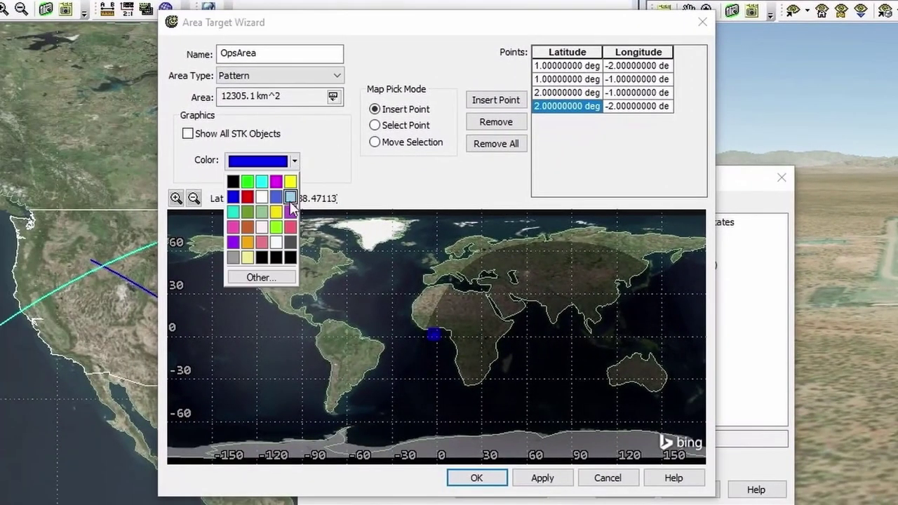
{"action": "left_click", "coordinate": [263, 197]}
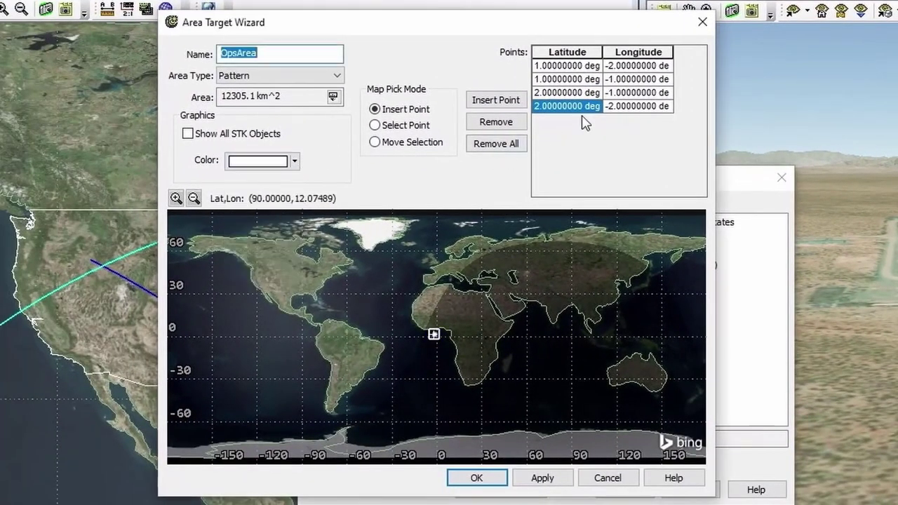
{"action": "left_click", "coordinate": [474, 478]}
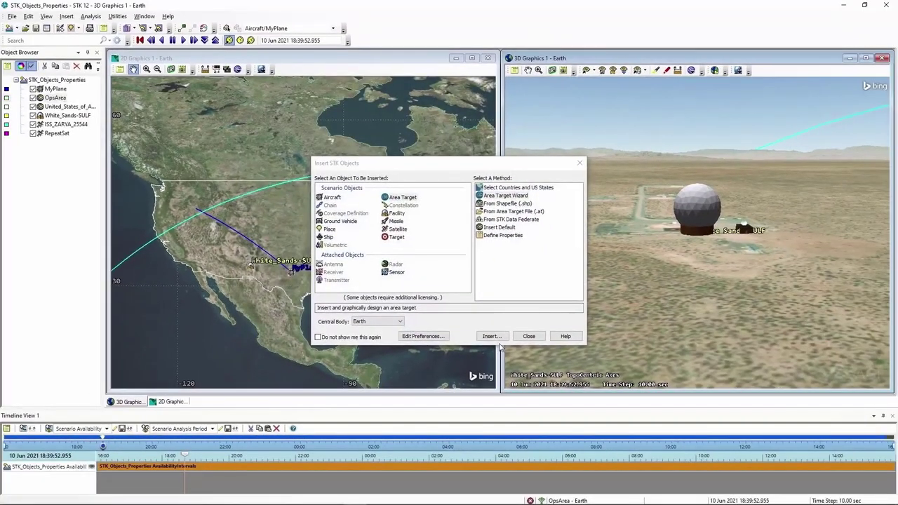
{"action": "left_click", "coordinate": [529, 336]}
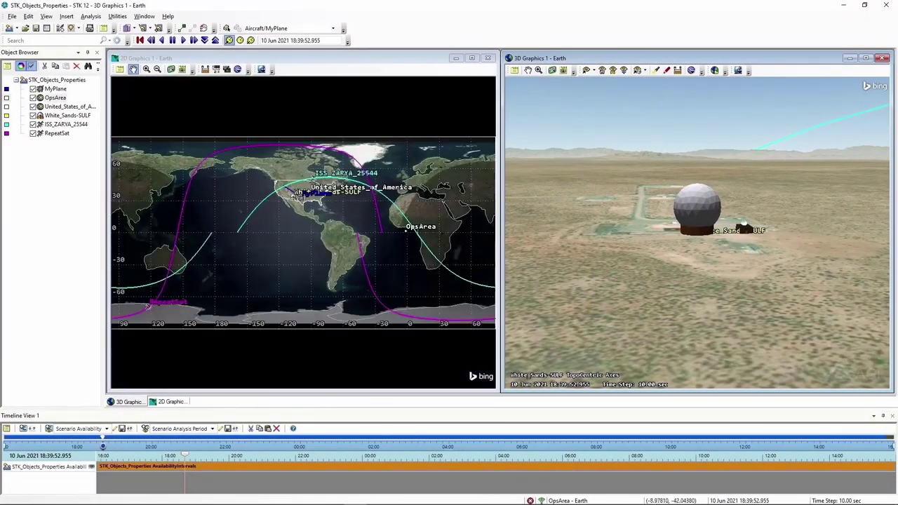
Zoom and pan the 2D map until the white OpsArea square fills the view.
{"action": "left_click", "coordinate": [151, 78]}
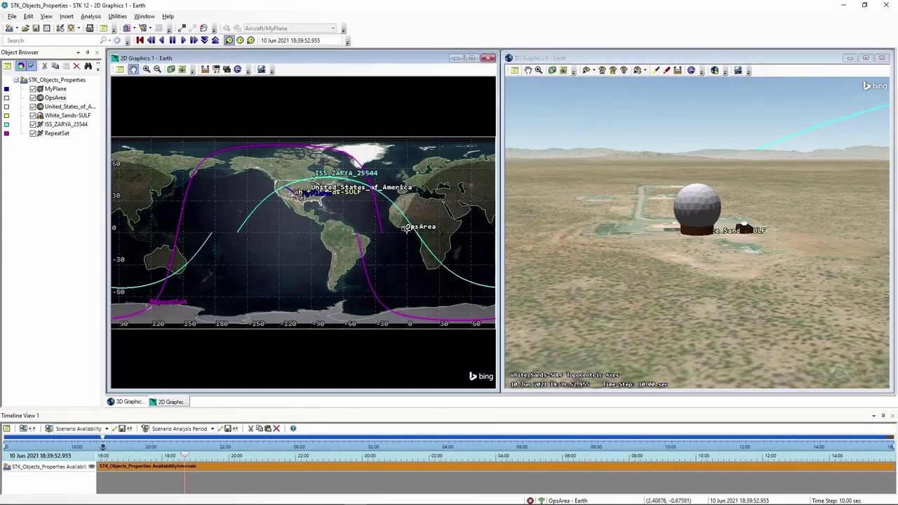
{"action": "scroll", "coordinate": [406, 227], "scroll_direction": "up", "scroll_amount": 5}
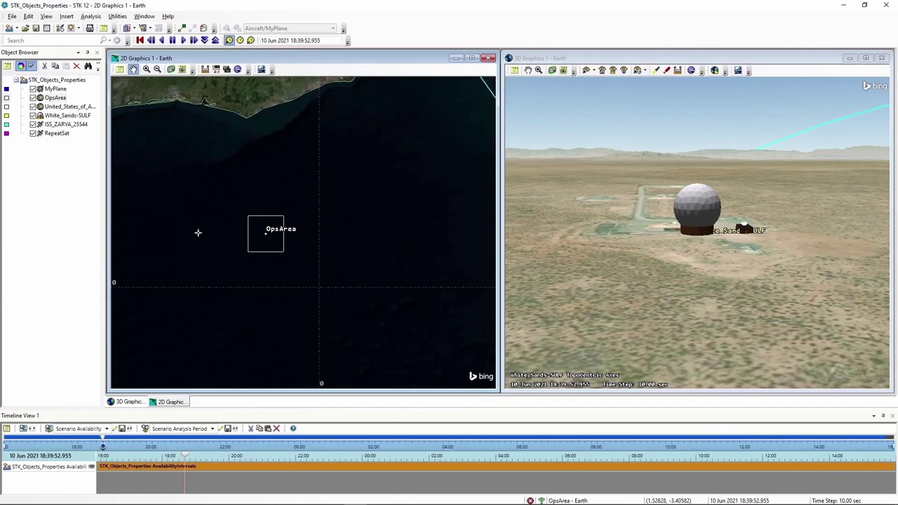
{"action": "left_click_drag", "start_coordinate": [198, 232], "coordinate": [229, 212]}
{"action": "scroll", "coordinate": [381, 263], "scroll_direction": "up", "scroll_amount": 1}
{"action": "scroll", "coordinate": [287, 251], "scroll_direction": "up", "scroll_amount": 1}
{"action": "scroll", "coordinate": [311, 247], "scroll_direction": "up", "scroll_amount": 1}
{"action": "scroll", "coordinate": [275, 226], "scroll_direction": "up", "scroll_amount": 1}
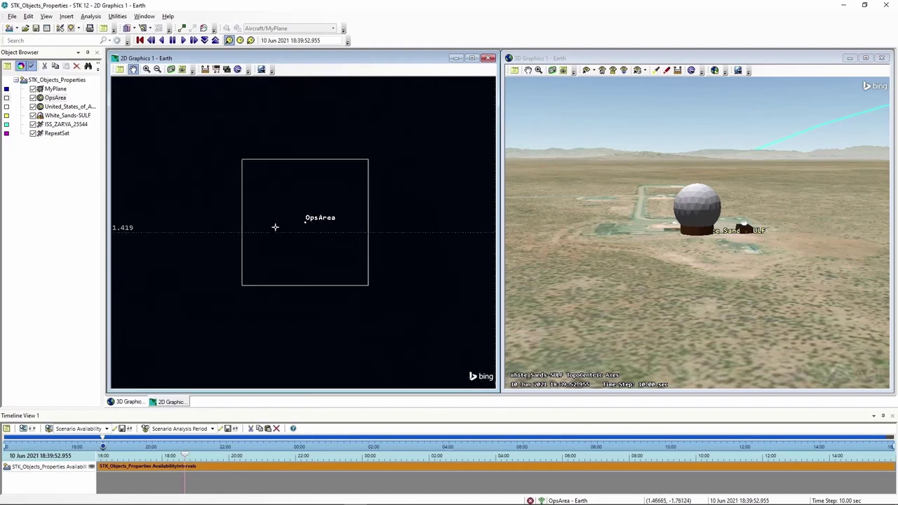
{"action": "scroll", "coordinate": [275, 227], "scroll_direction": "up", "scroll_amount": 2}
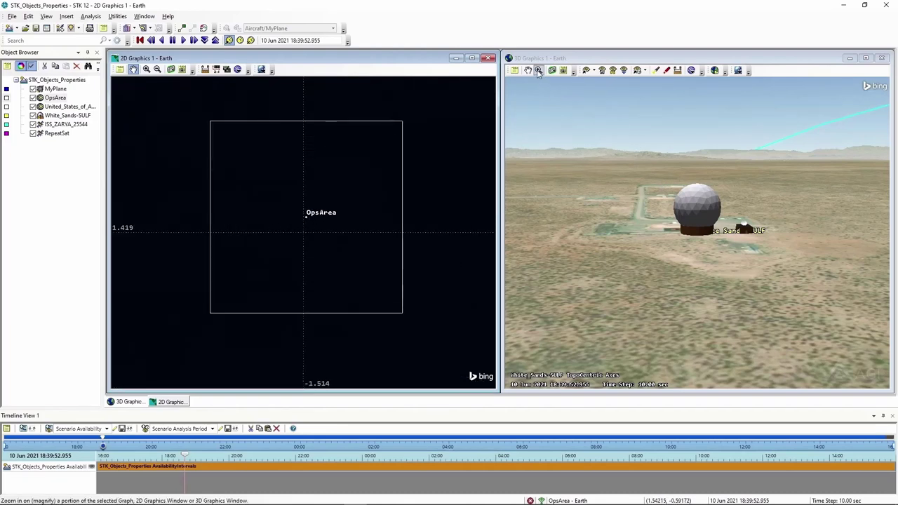
{"action": "left_click", "coordinate": [602, 71]}
{"action": "left_click_drag", "start_coordinate": [734, 214], "coordinate": [582, 210]}
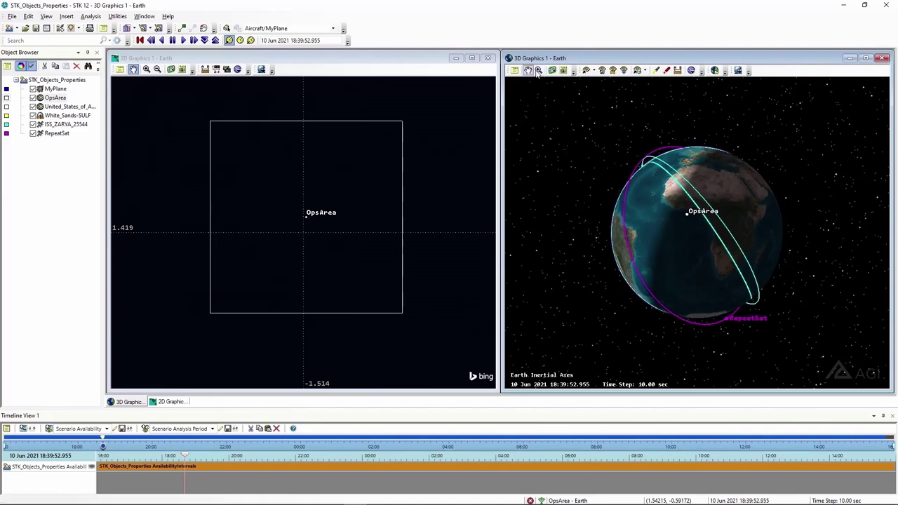
{"action": "double_click", "coordinate": [692, 218]}
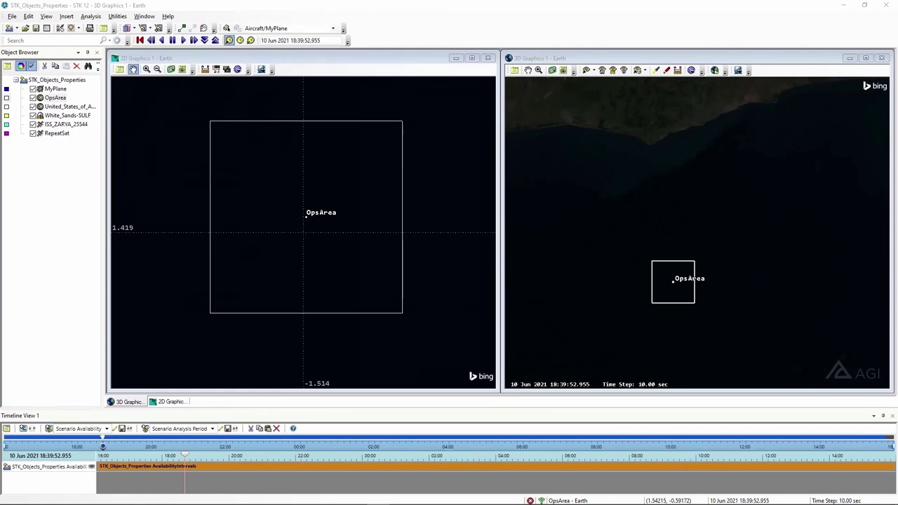
{"action": "left_click", "coordinate": [599, 294]}
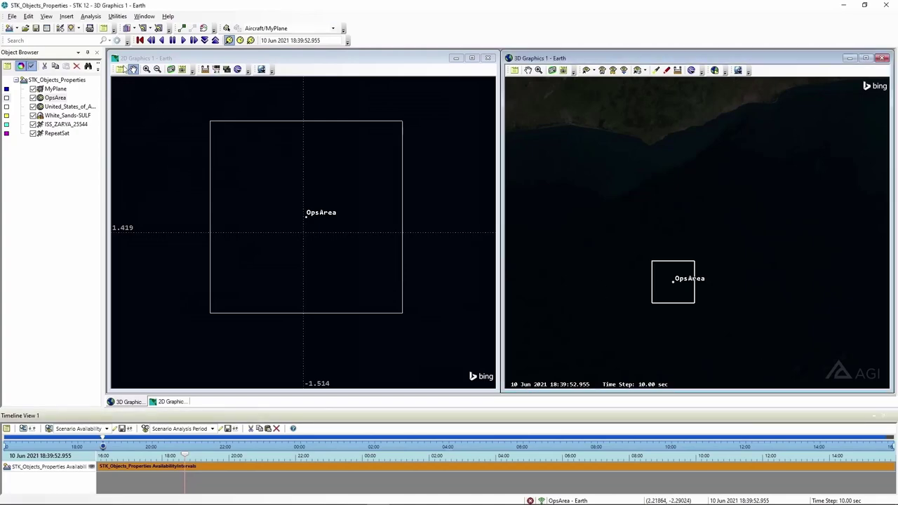
Insert a default Target1 through Insert Object and close the dialog.
{"action": "left_click", "coordinate": [61, 30]}
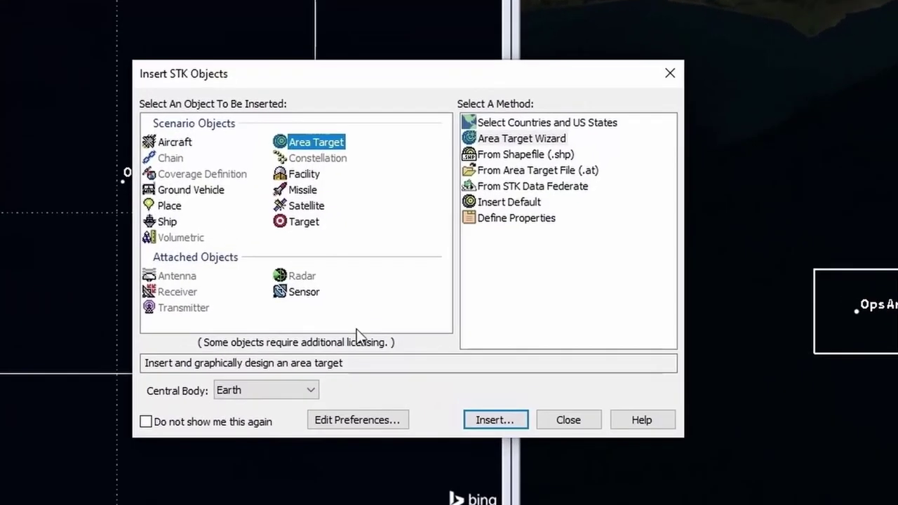
{"action": "left_click", "coordinate": [292, 226]}
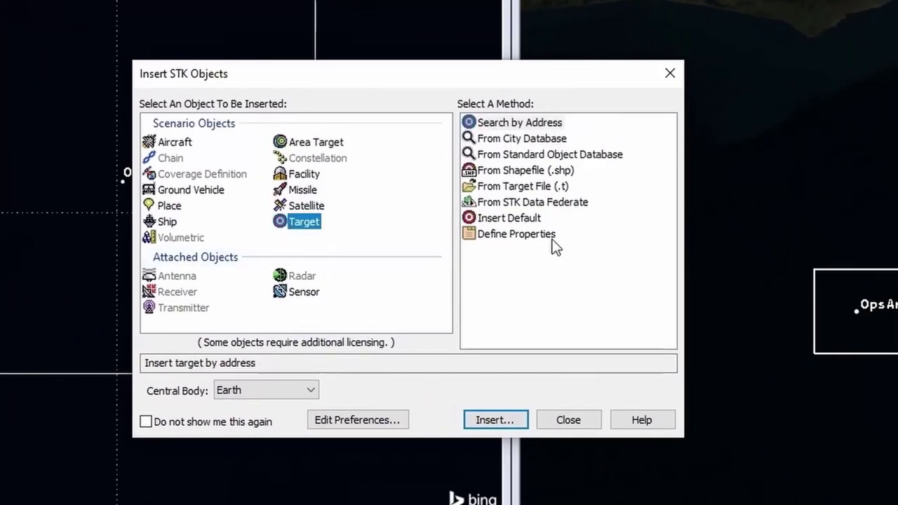
{"action": "left_click", "coordinate": [501, 219]}
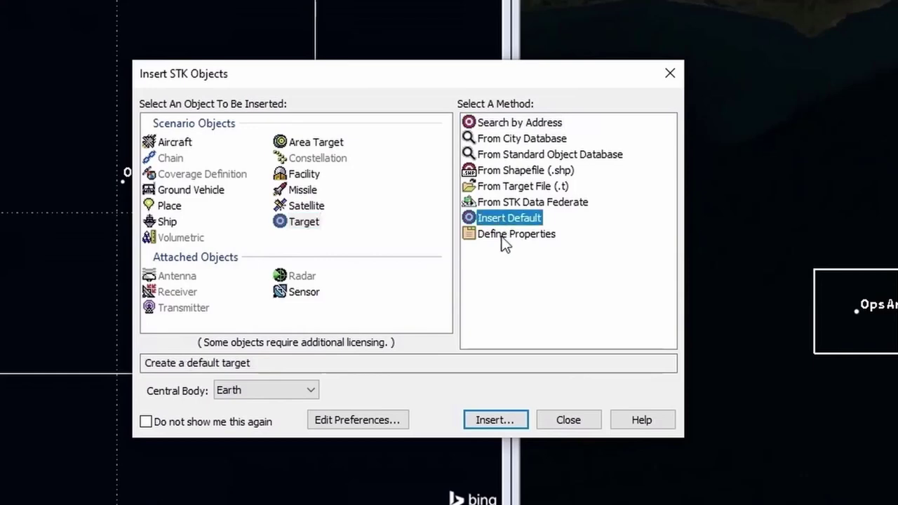
{"action": "left_click", "coordinate": [502, 421]}
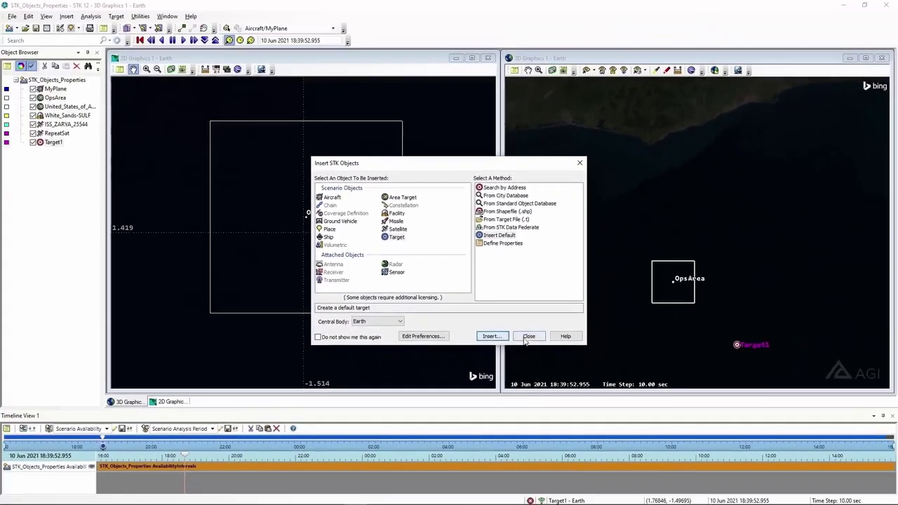
{"action": "left_click", "coordinate": [568, 419]}
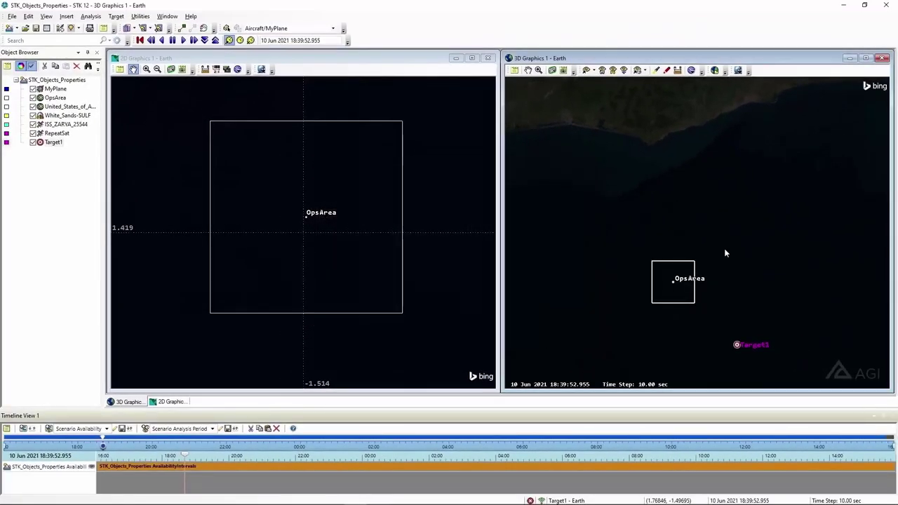
Zoom out the 2D map and rotate the 3D globe to centre on OpsArea and Target1.
{"action": "scroll", "coordinate": [341, 225], "scroll_direction": "down", "scroll_amount": 5}
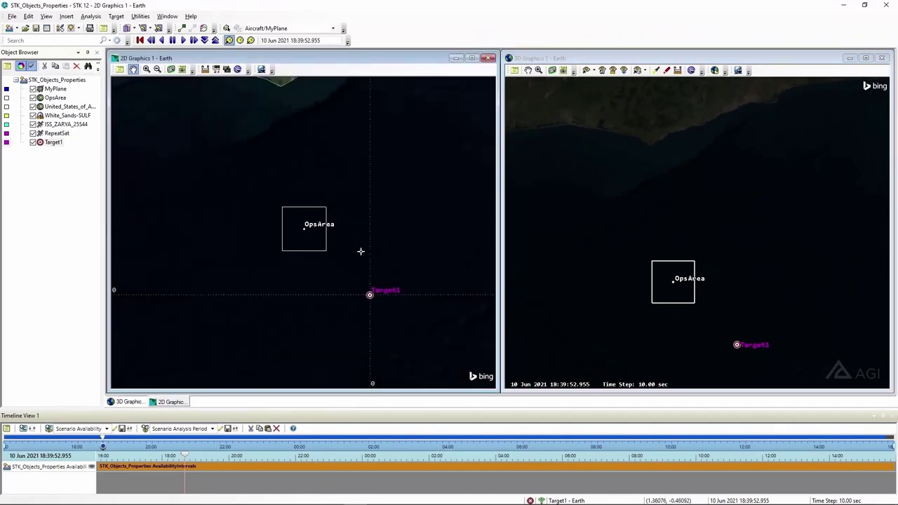
{"action": "scroll", "coordinate": [360, 251], "scroll_direction": "down", "scroll_amount": 2}
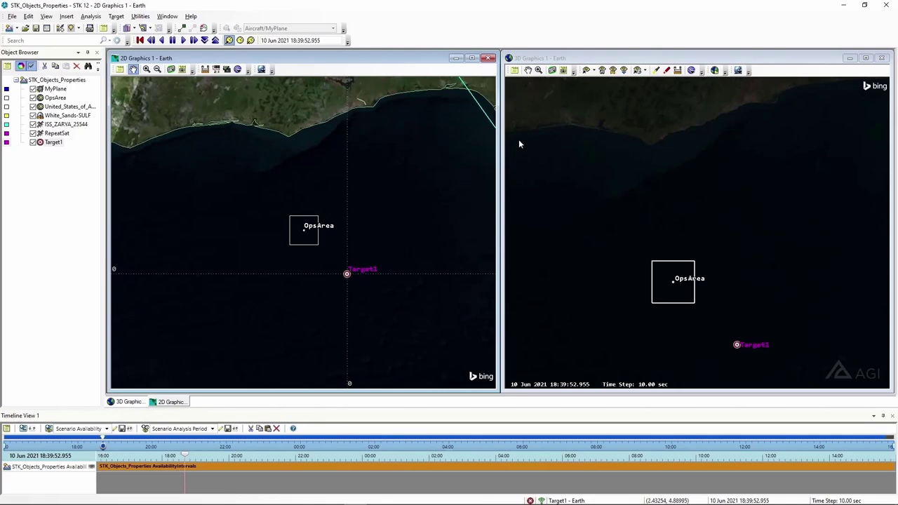
{"action": "left_click", "coordinate": [585, 70]}
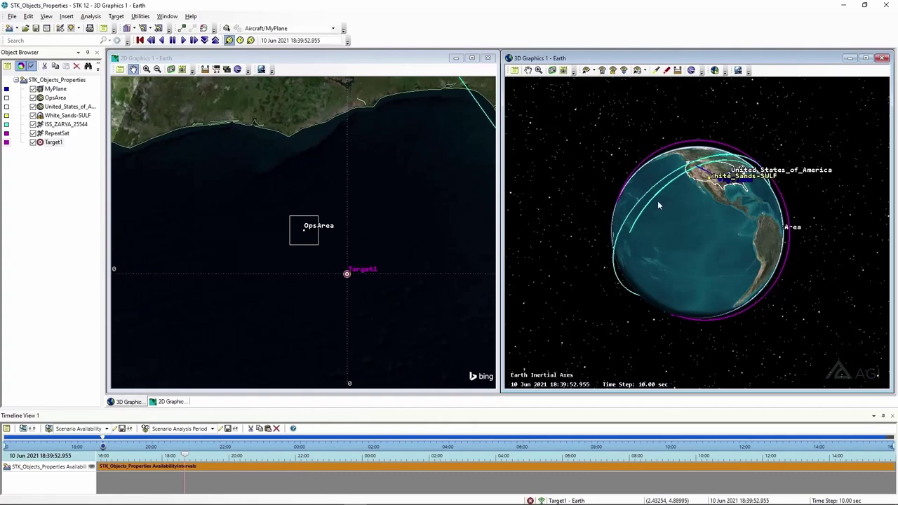
{"action": "left_click_drag", "start_coordinate": [663, 203], "coordinate": [580, 220]}
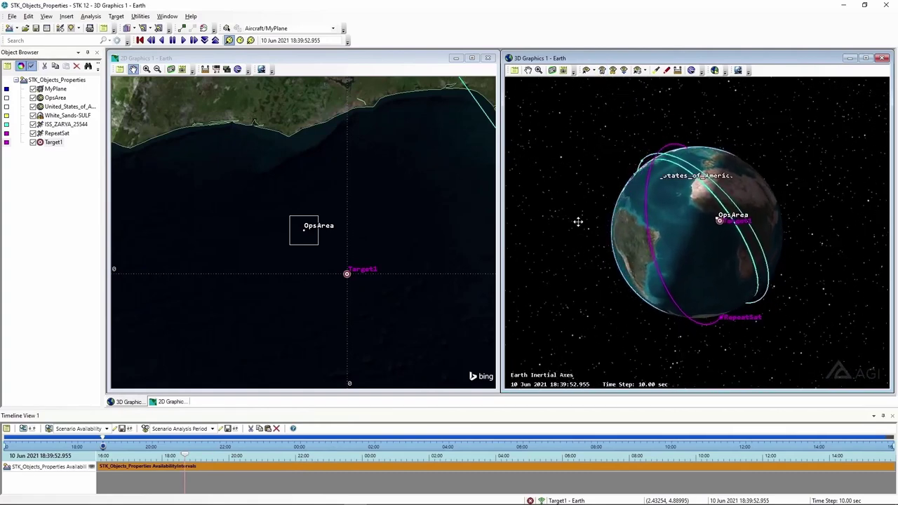
{"action": "scroll", "coordinate": [772, 221], "scroll_direction": "up", "scroll_amount": 8}
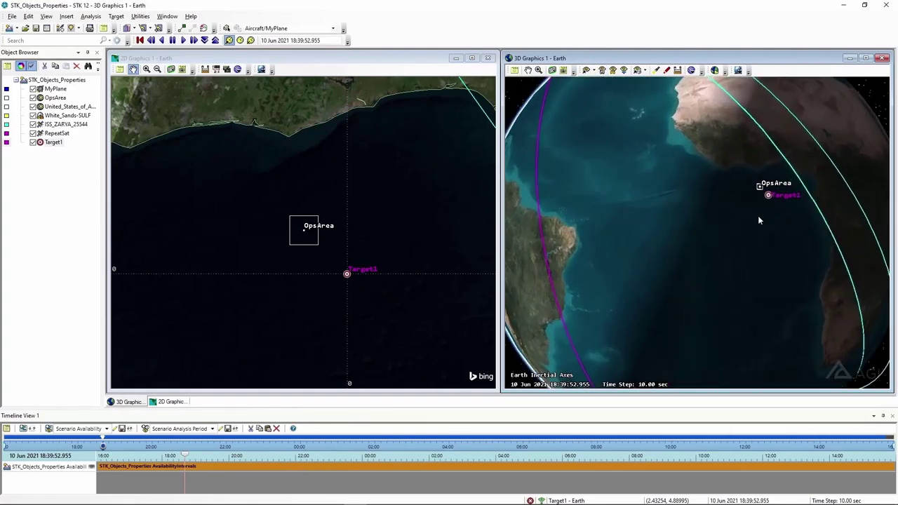
{"action": "left_click_drag", "start_coordinate": [741, 227], "coordinate": [714, 261]}
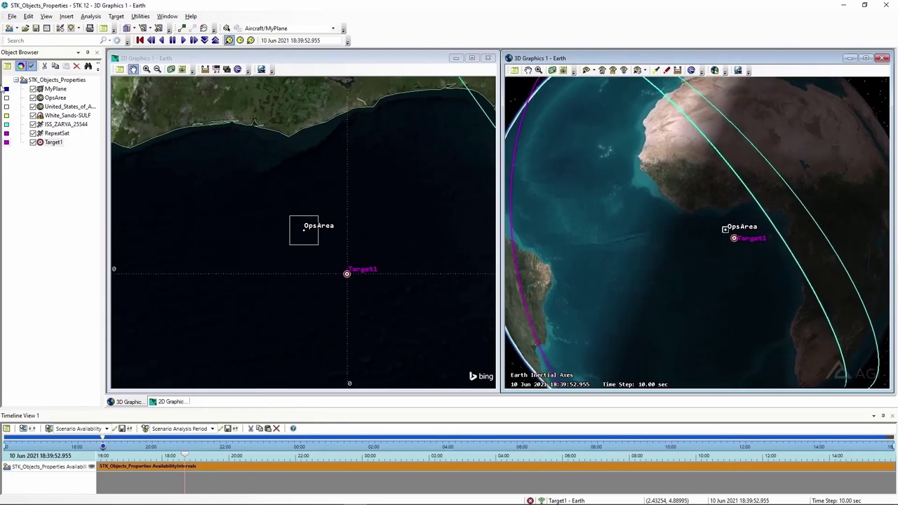
Choose Place with the From City Database method and launch the city search.
{"action": "left_click", "coordinate": [61, 28]}
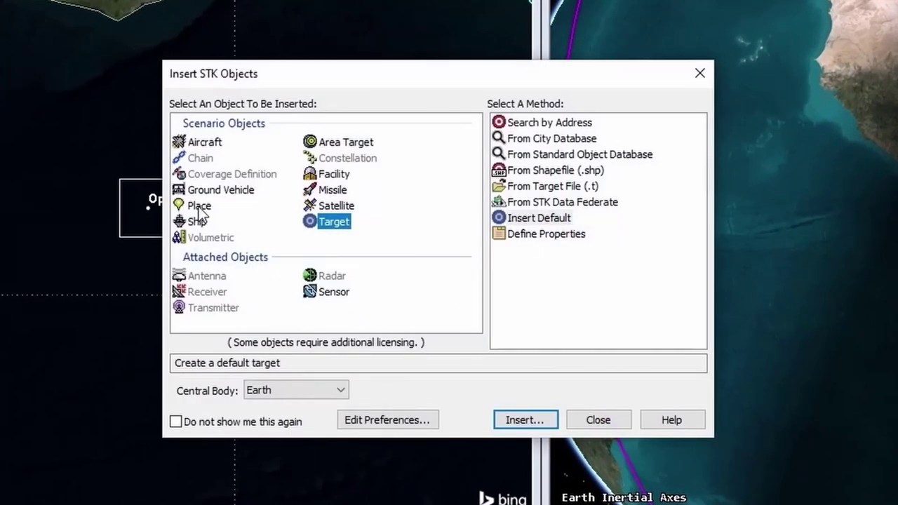
{"action": "left_click", "coordinate": [200, 206]}
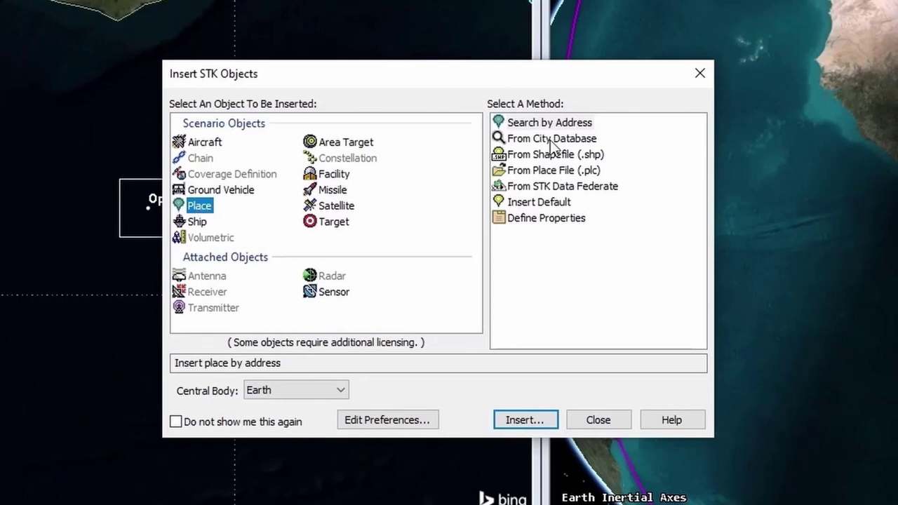
{"action": "left_click", "coordinate": [530, 123]}
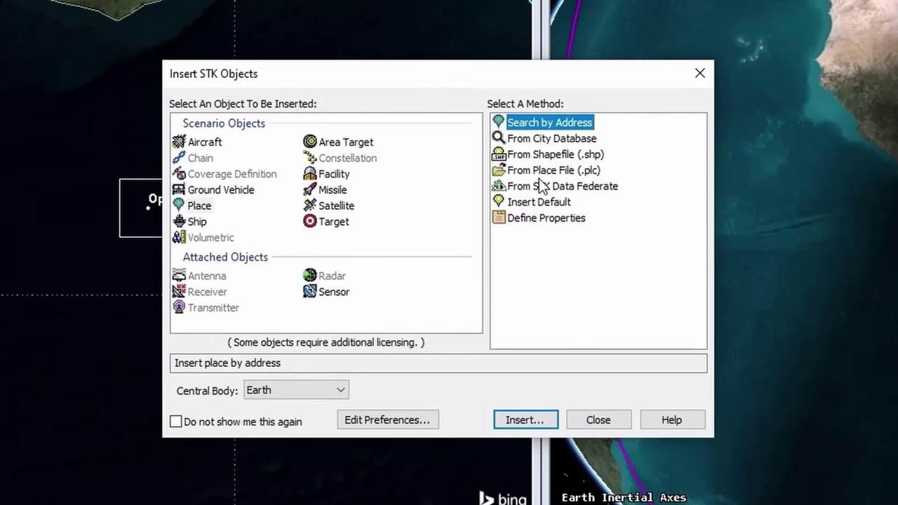
{"action": "left_click", "coordinate": [547, 136]}
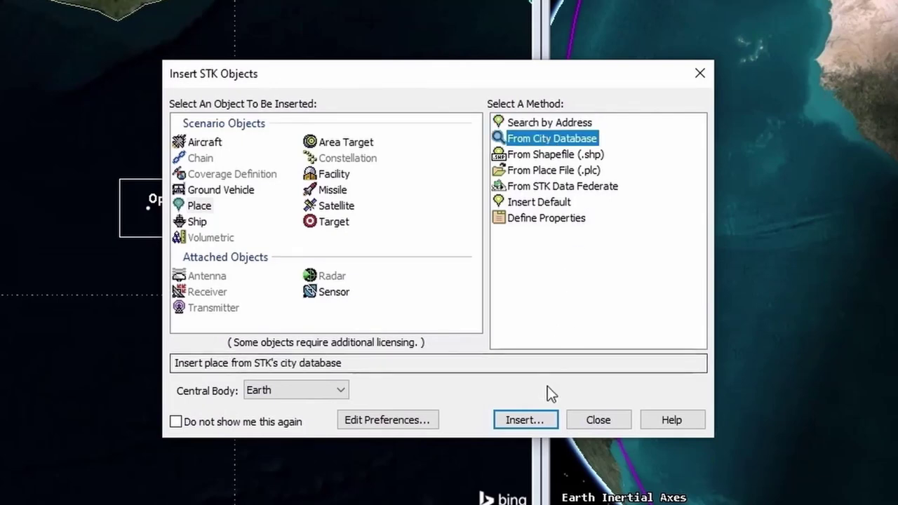
{"action": "left_click", "coordinate": [526, 421]}
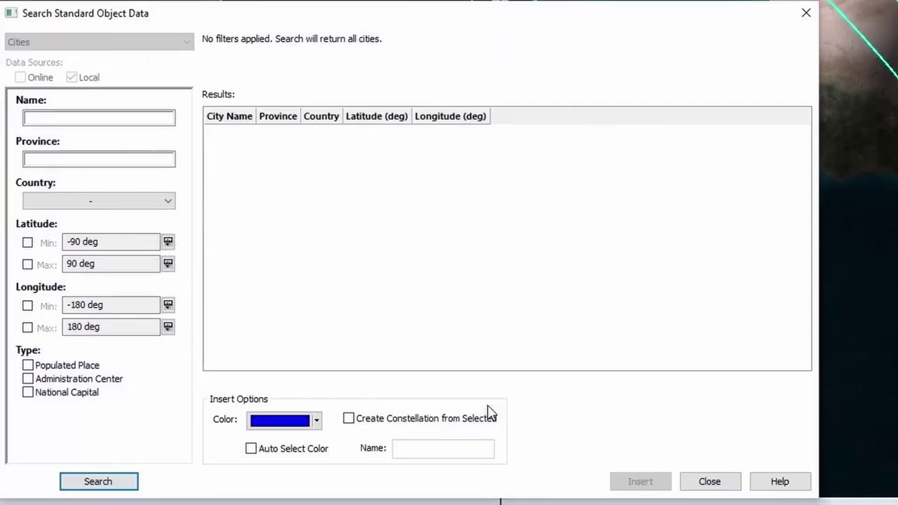
Search the city database for denver and insert Denver, Colorado as a place.
{"action": "left_click", "coordinate": [83, 121]}
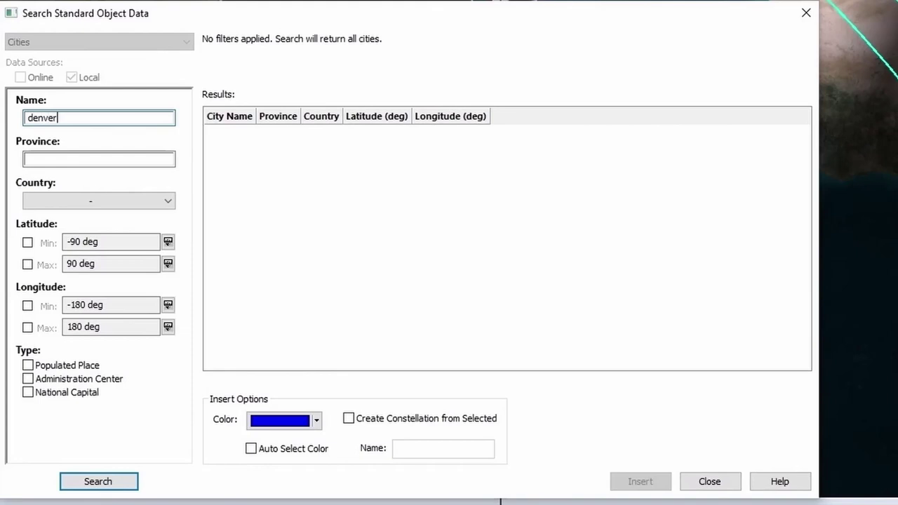
{"action": "left_click", "coordinate": [120, 481]}
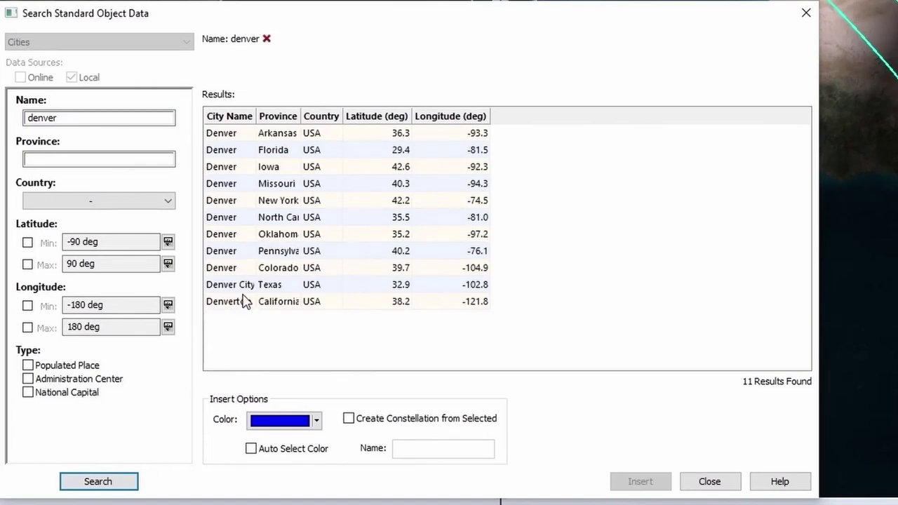
{"action": "left_click", "coordinate": [227, 269]}
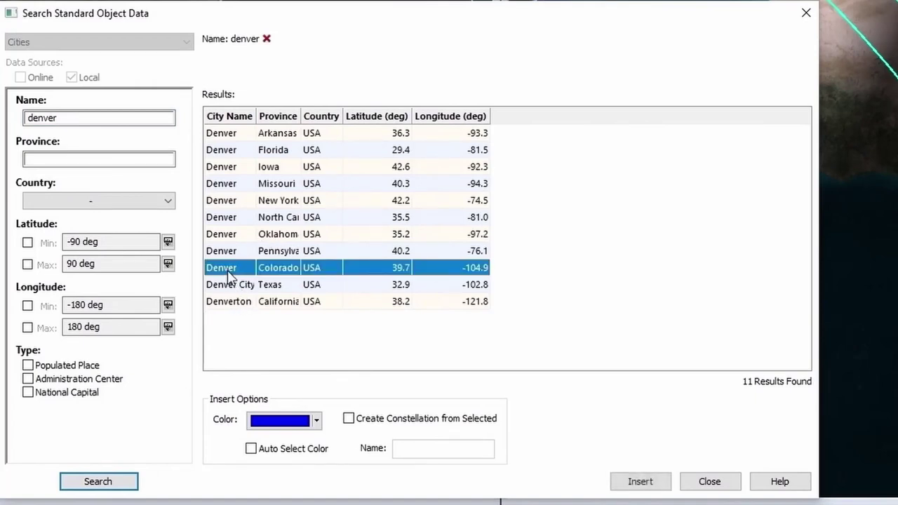
{"action": "left_click", "coordinate": [642, 484]}
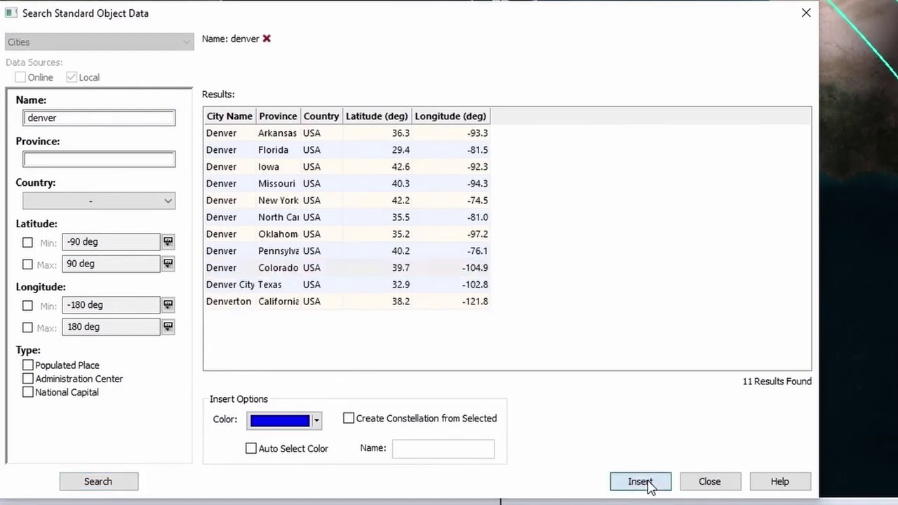
{"action": "left_click", "coordinate": [710, 482]}
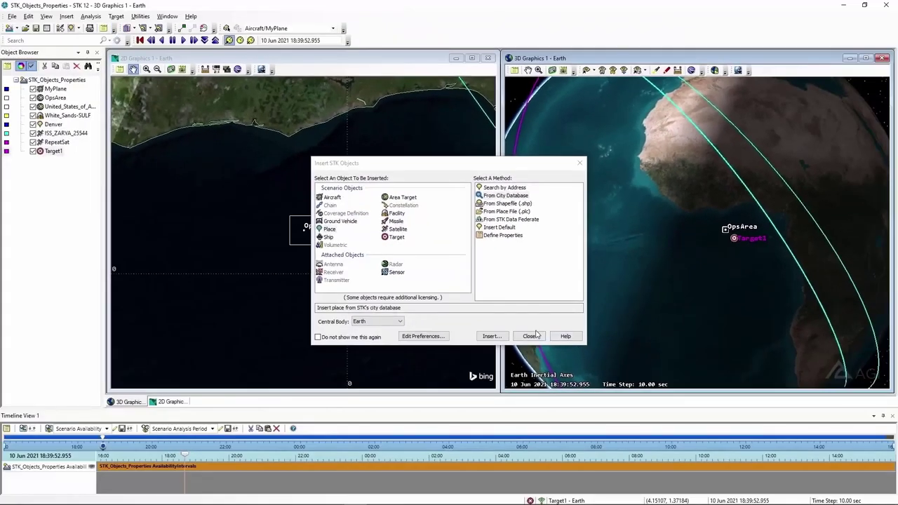
Close the Insert dialog, maximize the 3D window and fly the view to Denver.
{"action": "left_click", "coordinate": [529, 337]}
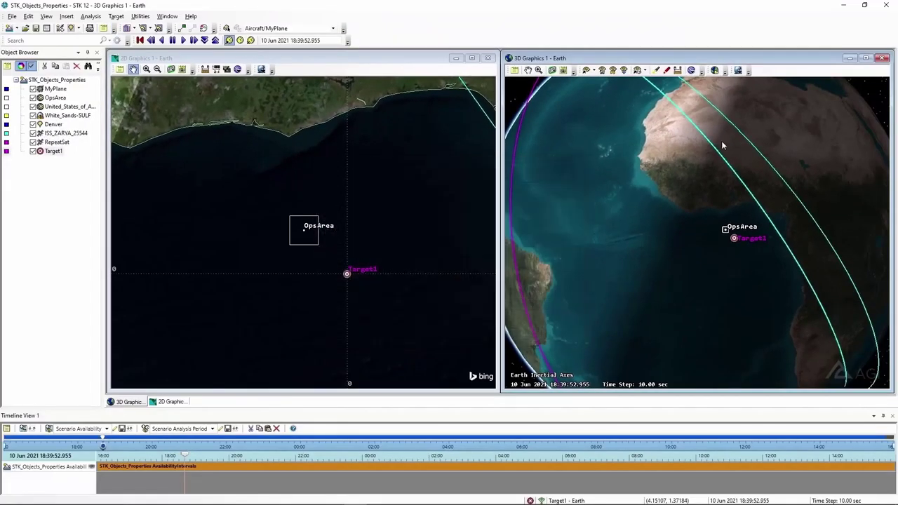
{"action": "left_click", "coordinate": [867, 59]}
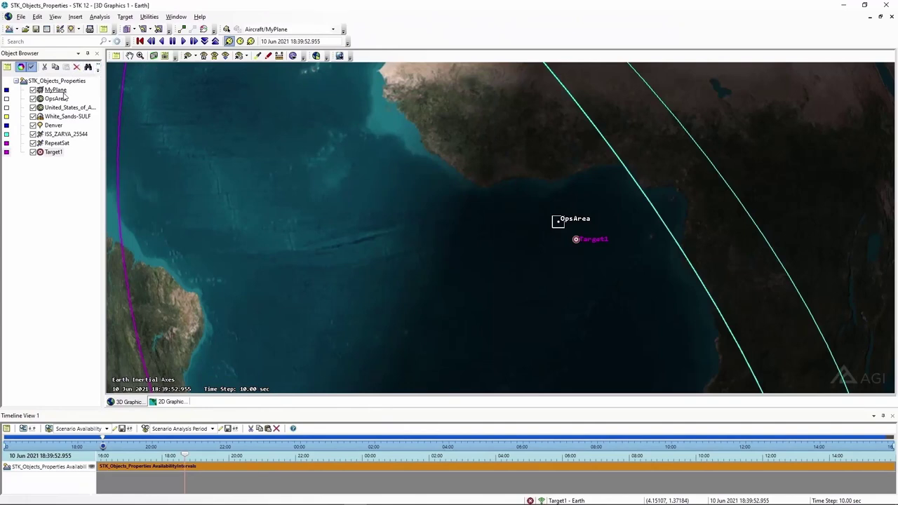
{"action": "right_click", "coordinate": [54, 126]}
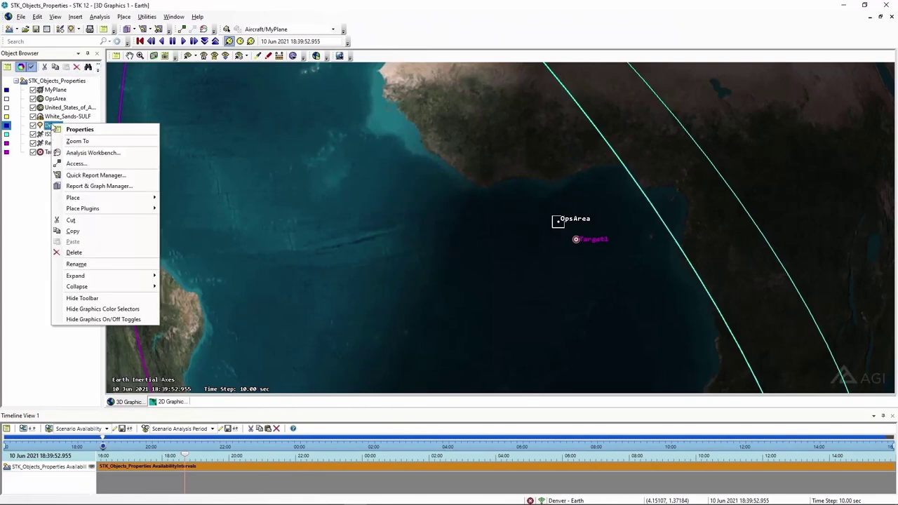
{"action": "left_click", "coordinate": [73, 141]}
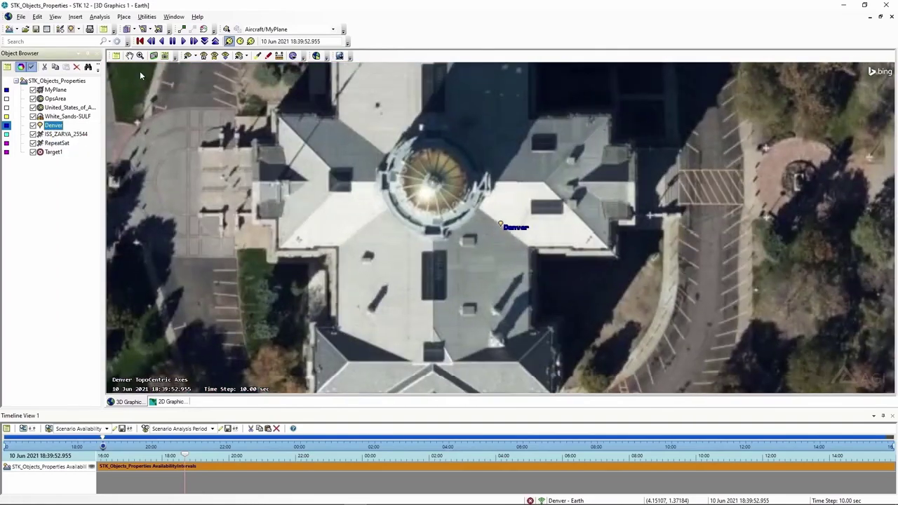
Reset the animation to 16:00 and tilt the view to show Denver with mountains beyond.
{"action": "left_click", "coordinate": [140, 41]}
{"action": "right_click_drag", "start_coordinate": [522, 341], "coordinate": [534, 210]}
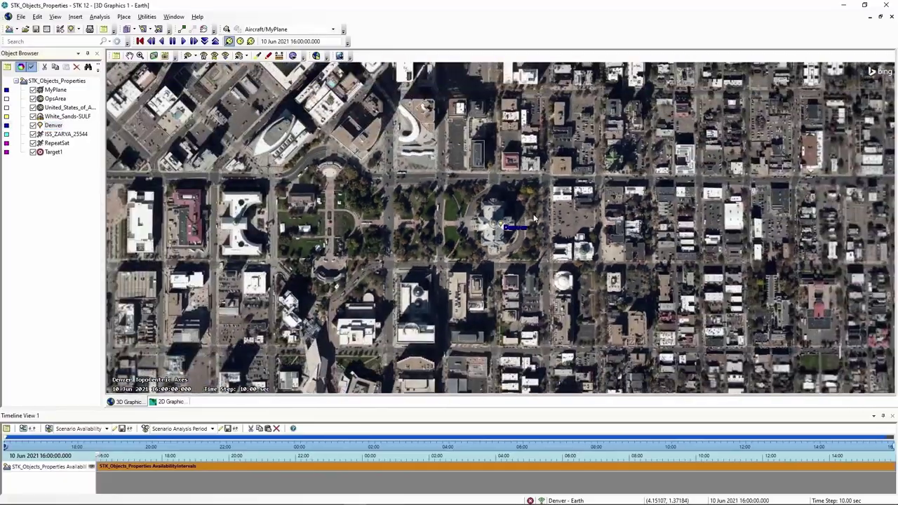
{"action": "left_click_drag", "start_coordinate": [535, 210], "coordinate": [377, 155]}
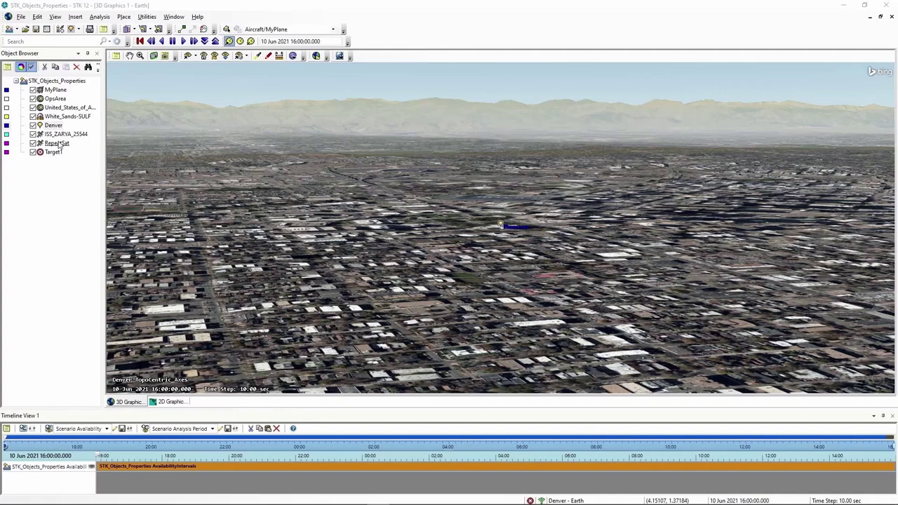
{"action": "left_click", "coordinate": [63, 118]}
{"action": "right_click", "coordinate": [64, 118]}
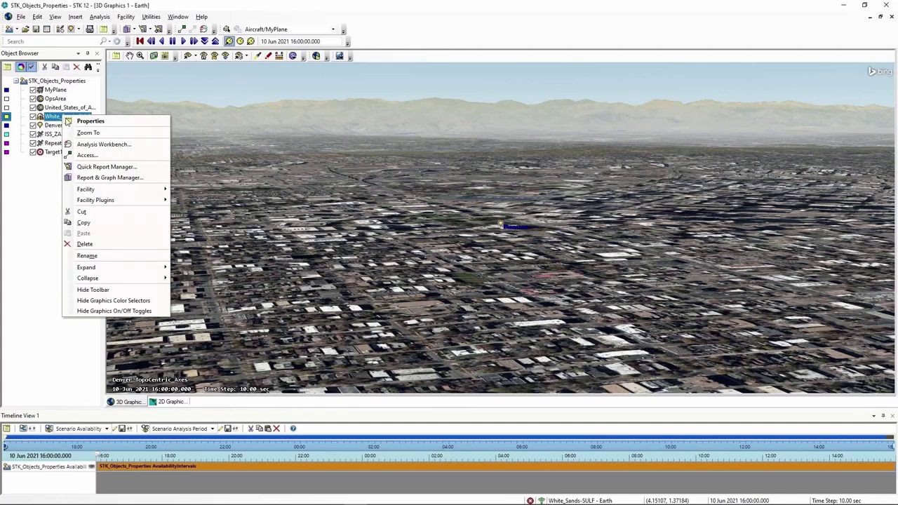
Fly to White_Sands-SULF, look straight down, hide the facility and zoom in on the compound.
{"action": "left_click", "coordinate": [86, 132]}
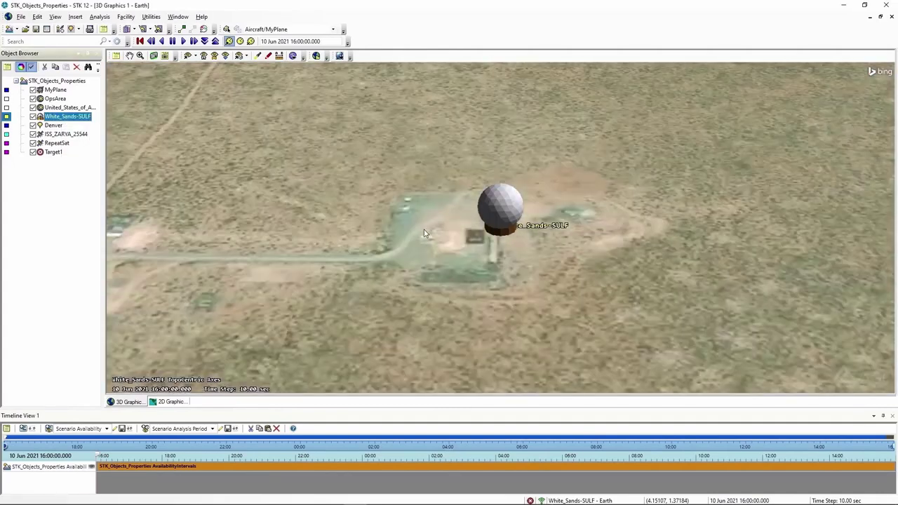
{"action": "left_click_drag", "start_coordinate": [414, 234], "coordinate": [414, 304]}
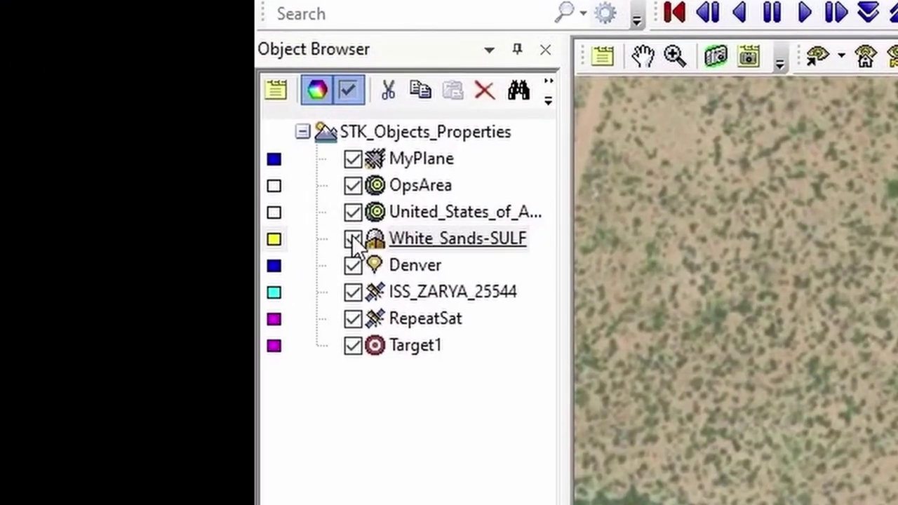
{"action": "left_click", "coordinate": [352, 239]}
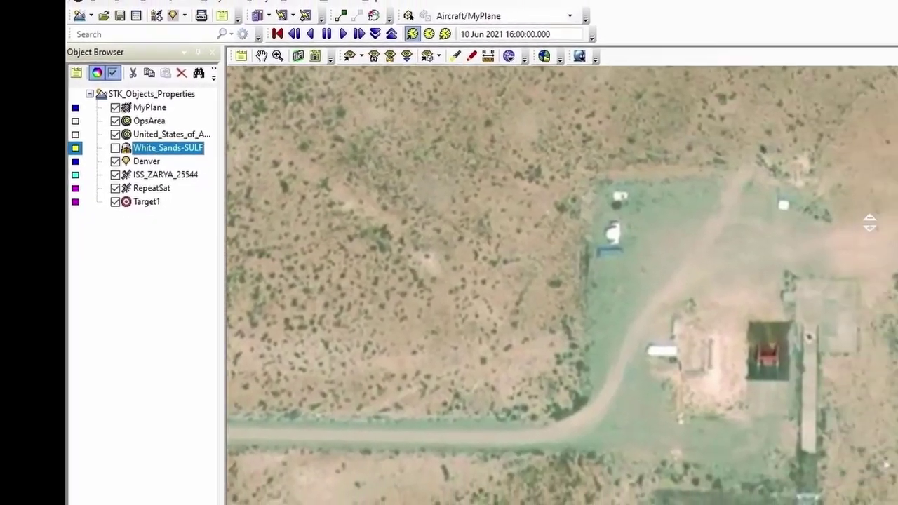
{"action": "scroll", "coordinate": [870, 222], "scroll_direction": "up", "scroll_amount": 5}
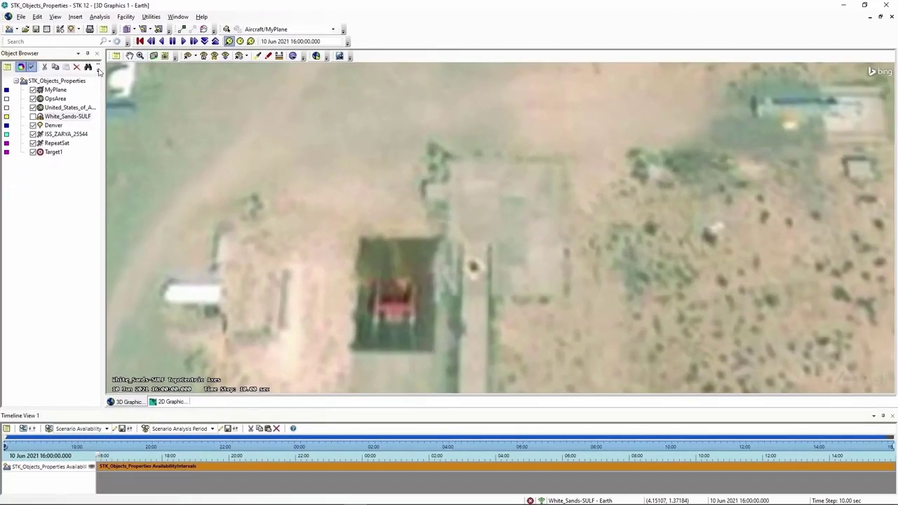
Insert a default Missile1 with Insert Default and open its properties.
{"action": "left_click", "coordinate": [60, 29]}
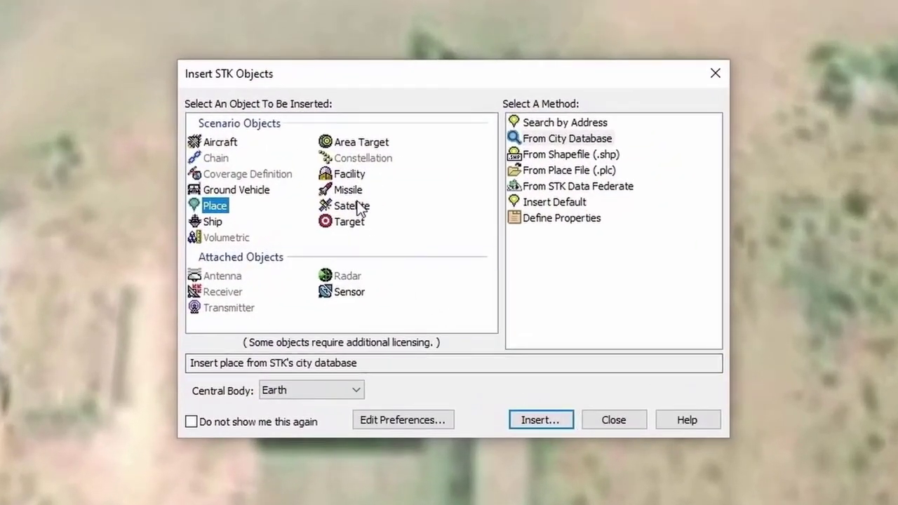
{"action": "left_click", "coordinate": [381, 210]}
{"action": "left_click", "coordinate": [561, 154]}
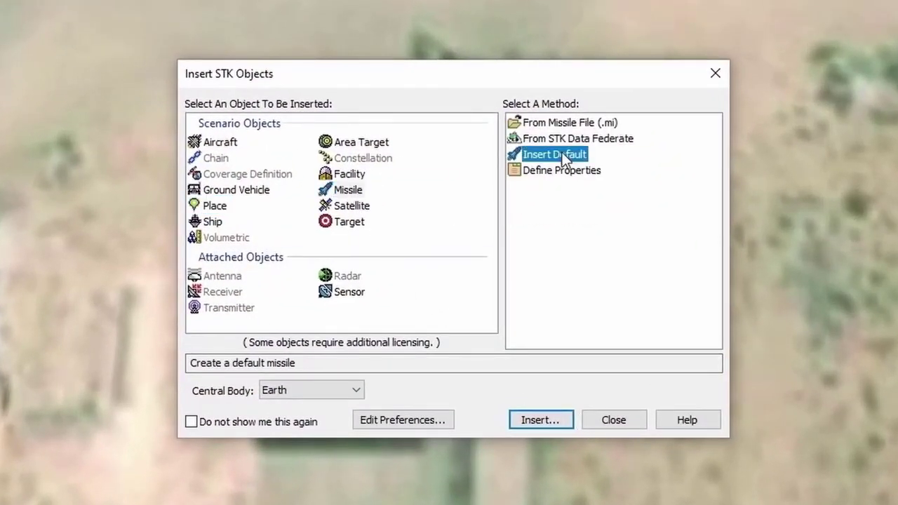
{"action": "left_click", "coordinate": [540, 420]}
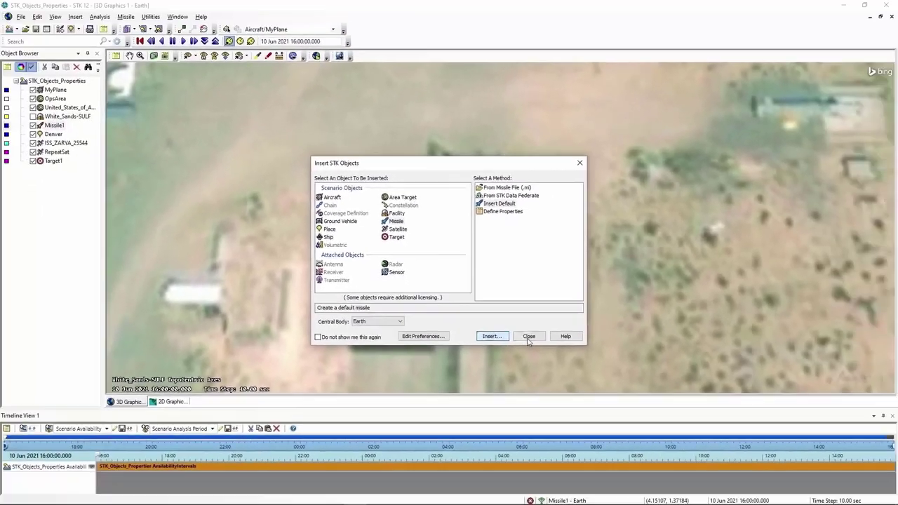
{"action": "left_click", "coordinate": [613, 419]}
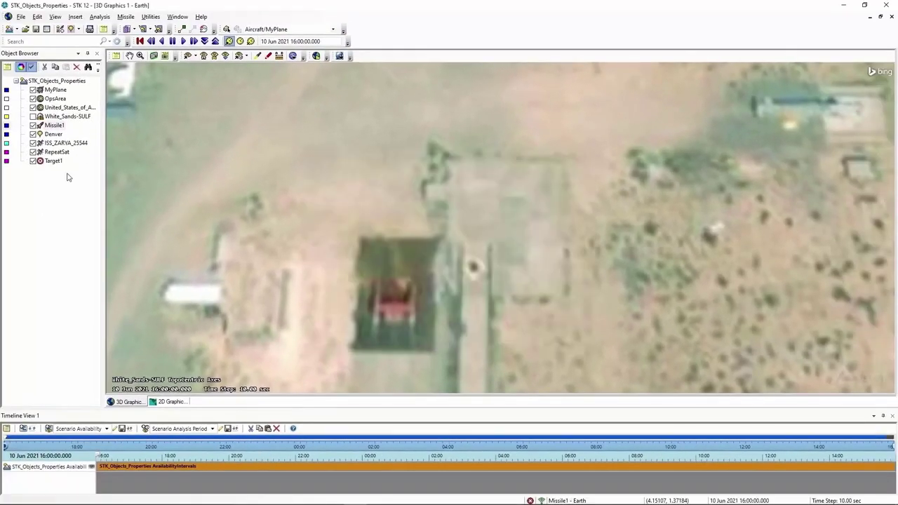
{"action": "right_click", "coordinate": [56, 127]}
{"action": "left_click", "coordinate": [81, 130]}
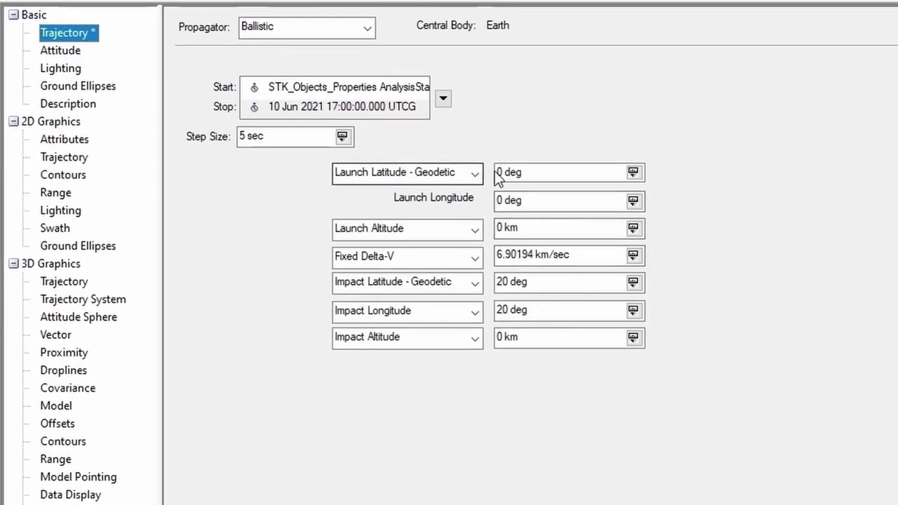
Bring the 2D map to the front and zoom out to show the Americas, Atlantic and Africa.
{"action": "left_click", "coordinate": [519, 175]}
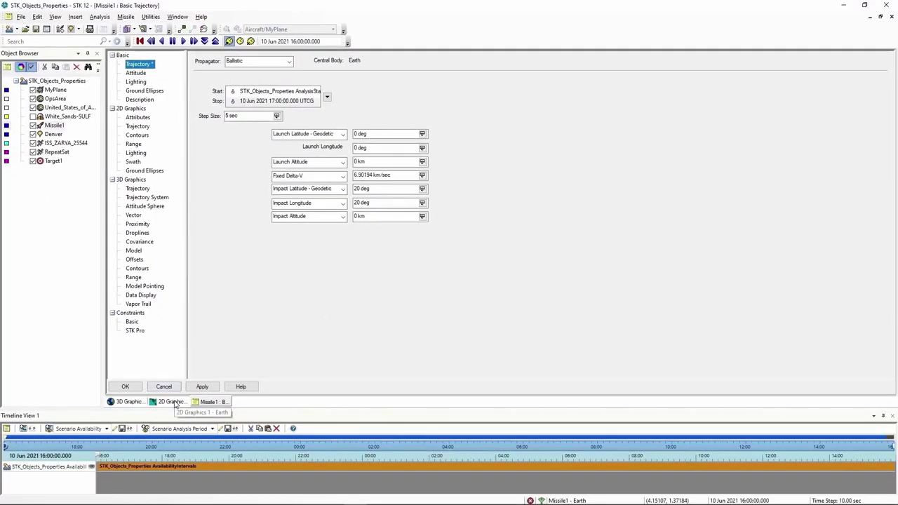
{"action": "left_click", "coordinate": [172, 402]}
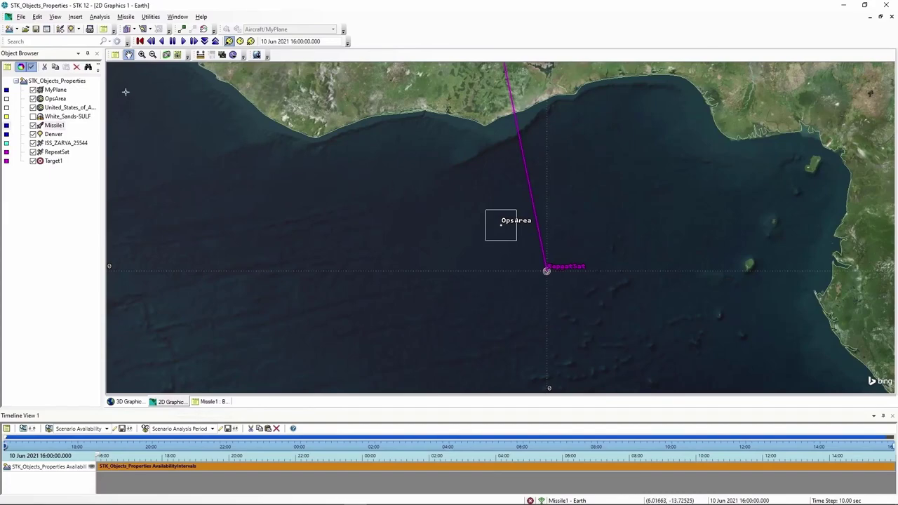
{"action": "scroll", "coordinate": [253, 220], "scroll_direction": "down", "scroll_amount": 5}
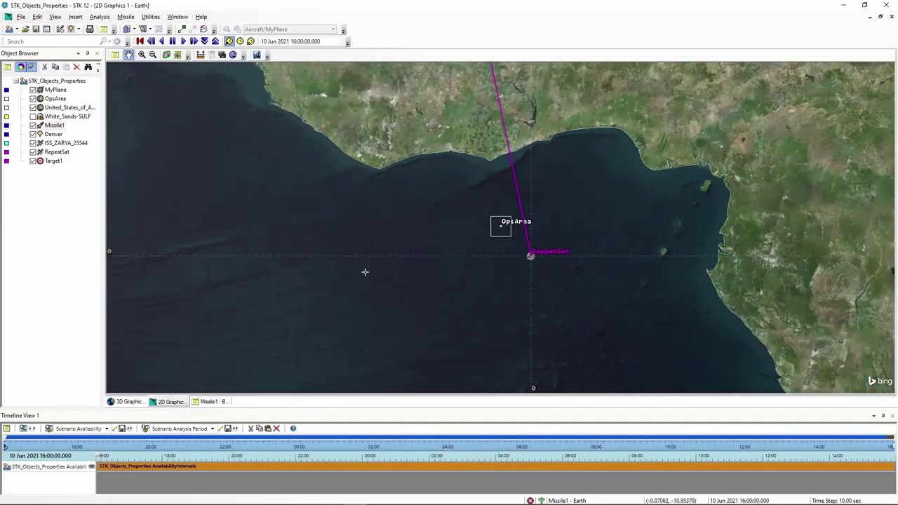
{"action": "scroll", "coordinate": [369, 276], "scroll_direction": "down", "scroll_amount": 2}
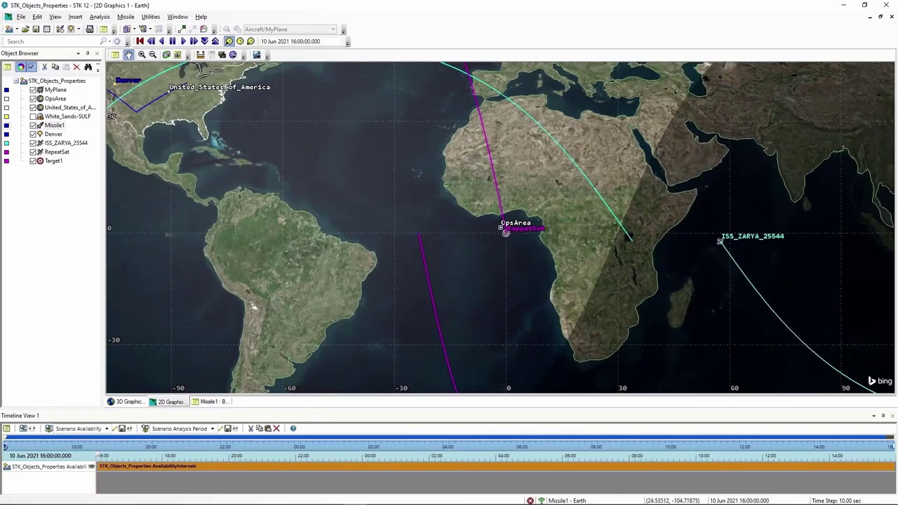
{"action": "scroll", "coordinate": [127, 119], "scroll_direction": "down", "scroll_amount": 2}
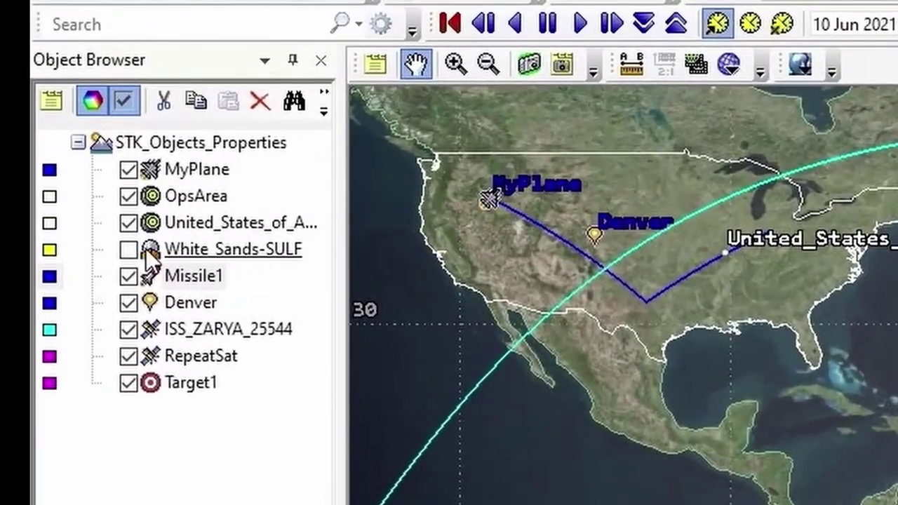
Set Missile1 to launch from White_Sands-SULF and impact at OpsArea, accepting delta-V 7.27533 km/sec.
{"action": "left_click", "coordinate": [127, 250]}
{"action": "left_click", "coordinate": [151, 250]}
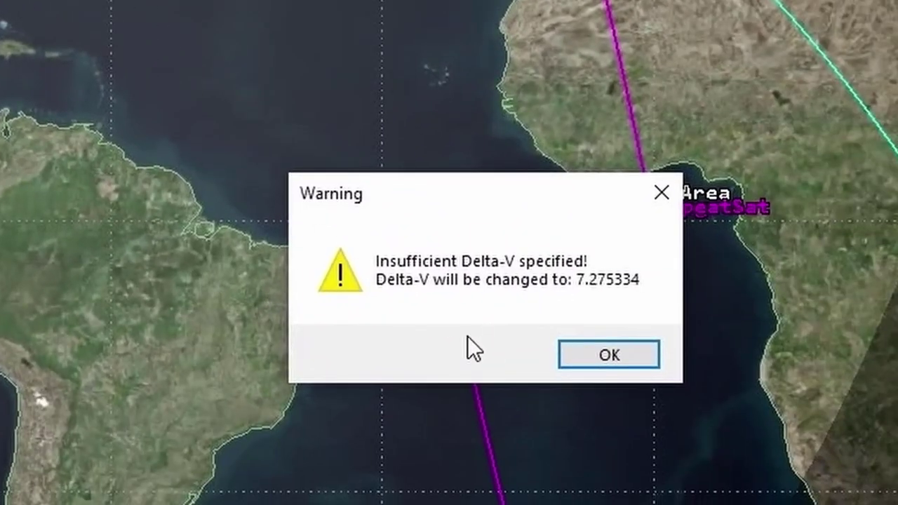
{"action": "left_click", "coordinate": [623, 358]}
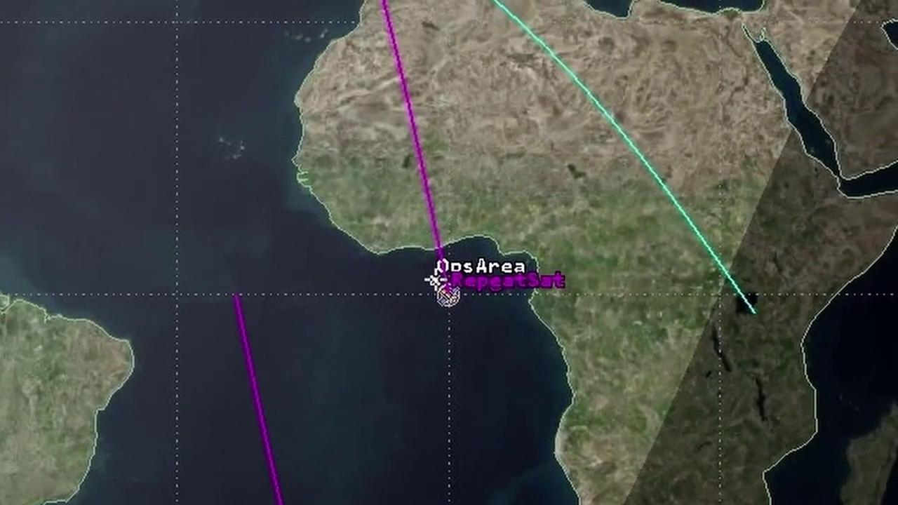
{"action": "left_click", "coordinate": [435, 279]}
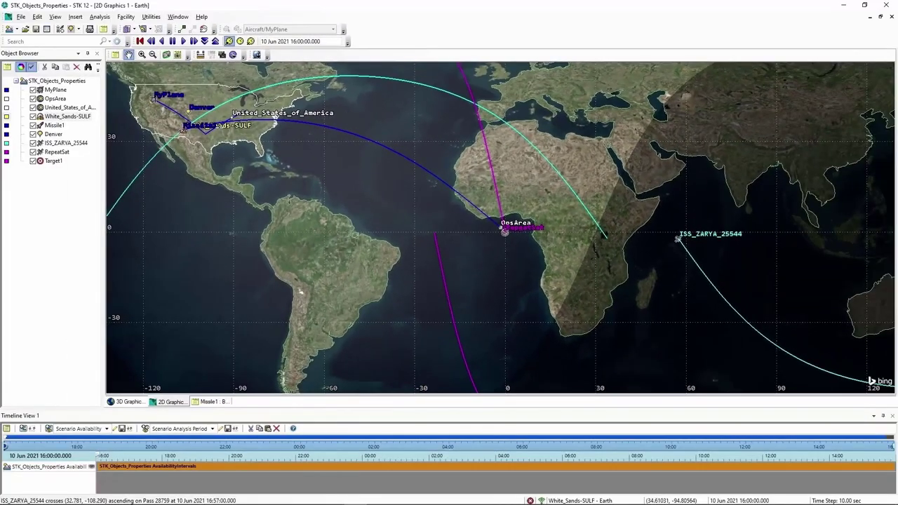
{"action": "left_click", "coordinate": [218, 403]}
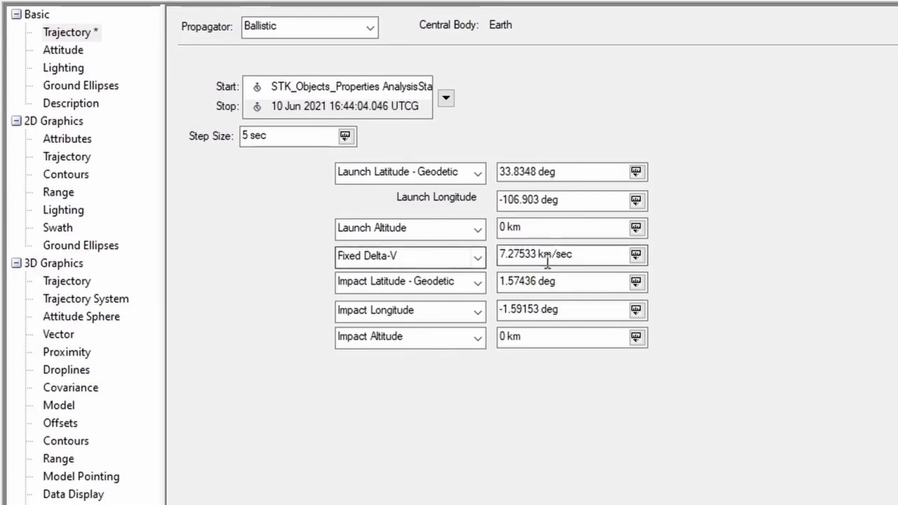
Review the trajectory constraint options and keep Fixed Delta-V for Missile1.
{"action": "left_click", "coordinate": [477, 258]}
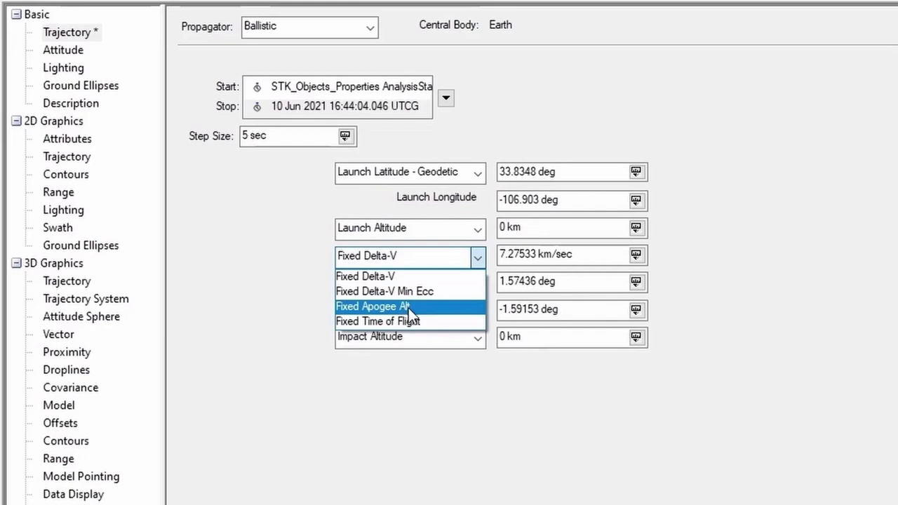
{"action": "key", "text": "Down"}
{"action": "key", "text": "Escape"}
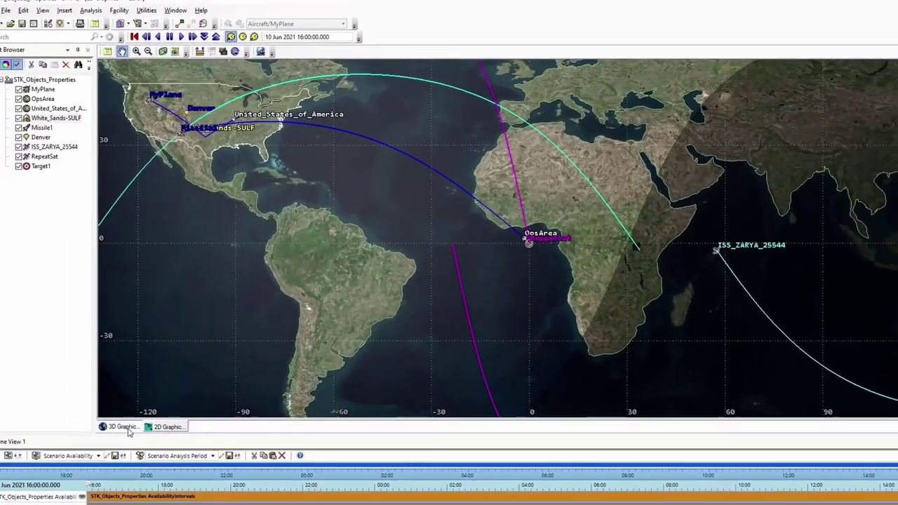
Show the whole 3D globe turned toward North America and colour Missile1 yellow.
{"action": "left_click", "coordinate": [133, 405]}
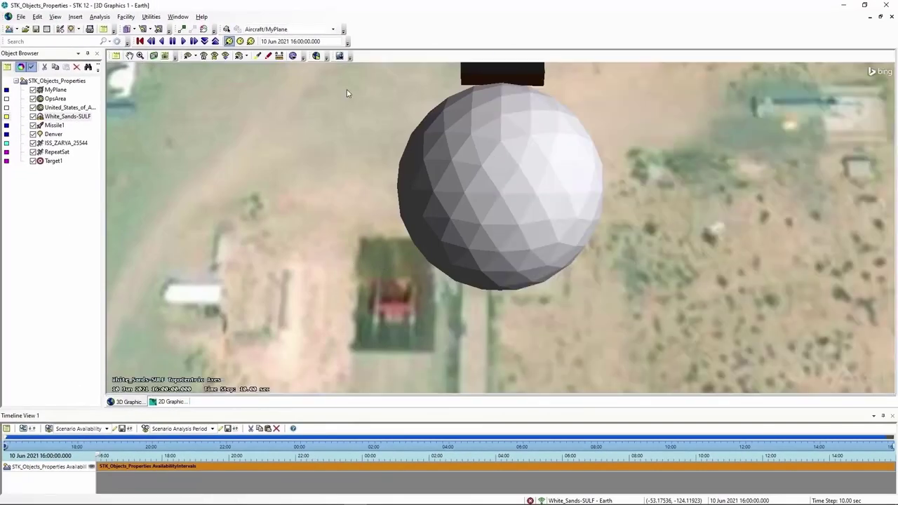
{"action": "left_click", "coordinate": [205, 56]}
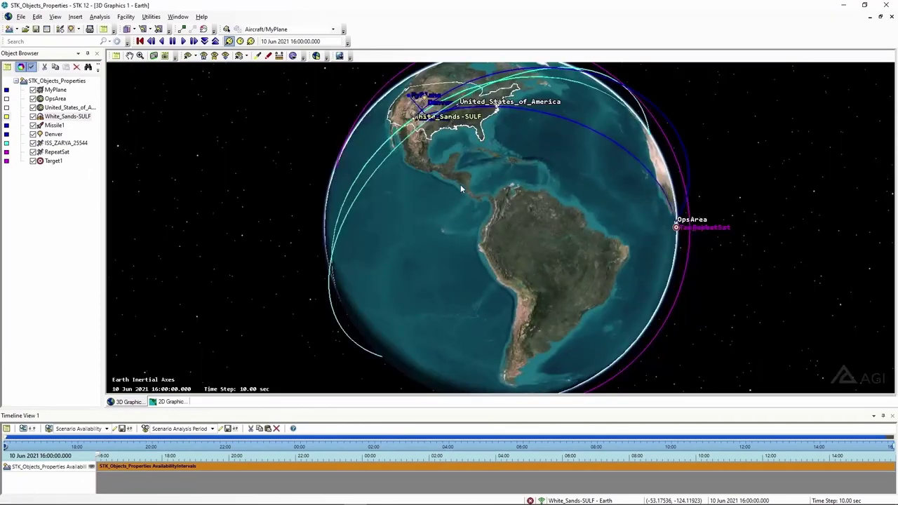
{"action": "left_click_drag", "start_coordinate": [460, 185], "coordinate": [456, 136]}
{"action": "right_click_drag", "start_coordinate": [498, 181], "coordinate": [496, 167]}
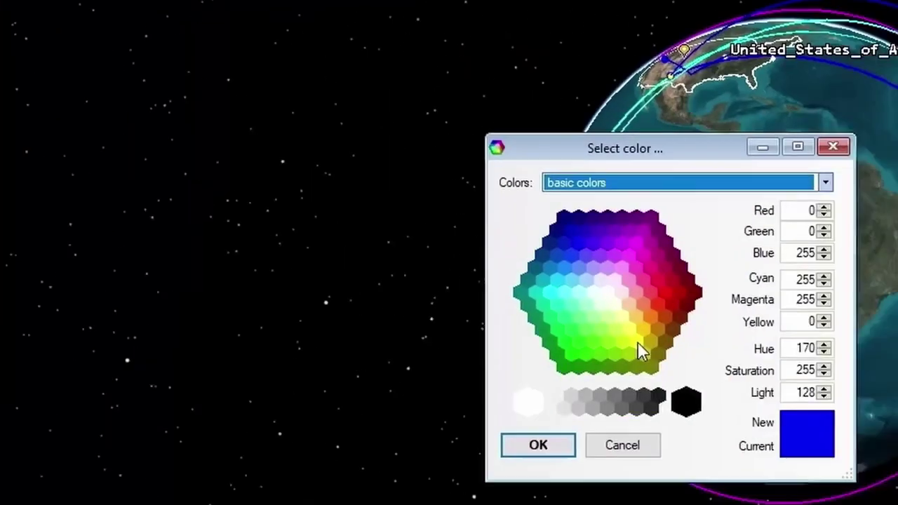
{"action": "left_click", "coordinate": [386, 253]}
{"action": "left_click", "coordinate": [303, 344]}
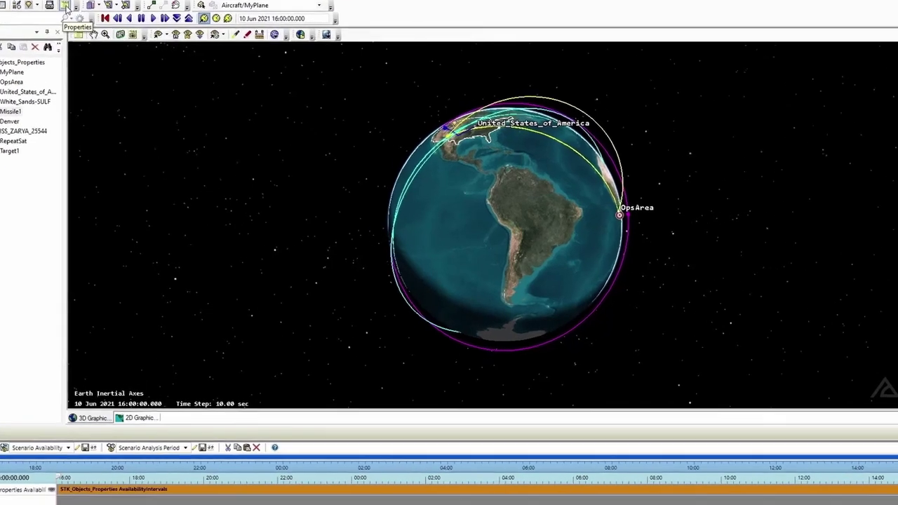
Insert a default Place object, Place1, using the Insert Default method.
{"action": "left_click", "coordinate": [66, 7]}
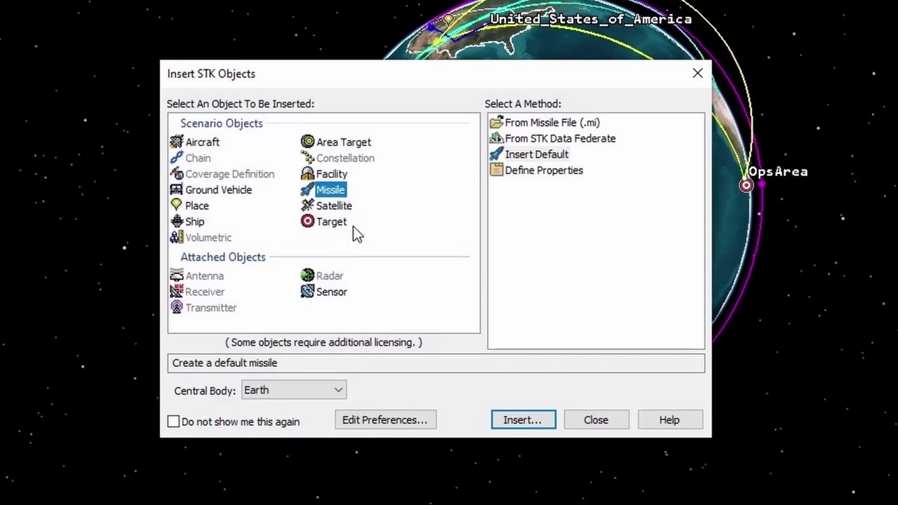
{"action": "left_click", "coordinate": [189, 208]}
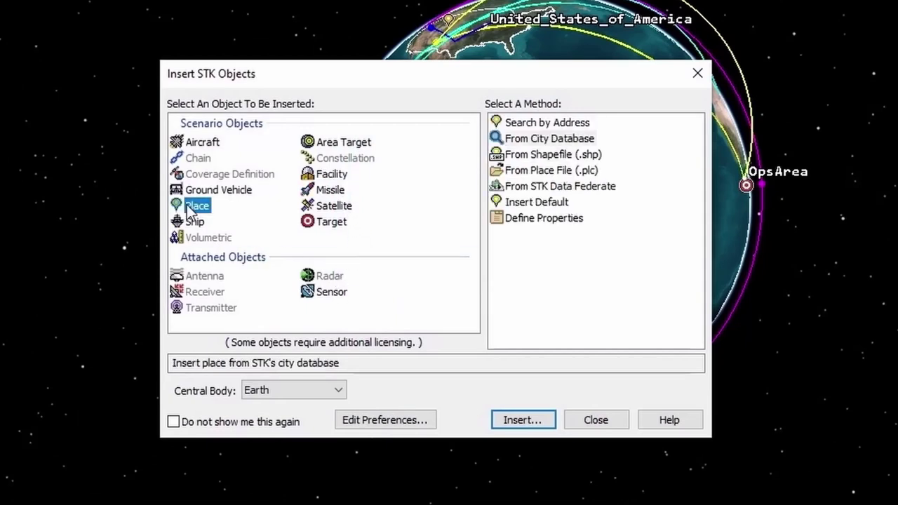
{"action": "left_click", "coordinate": [538, 203]}
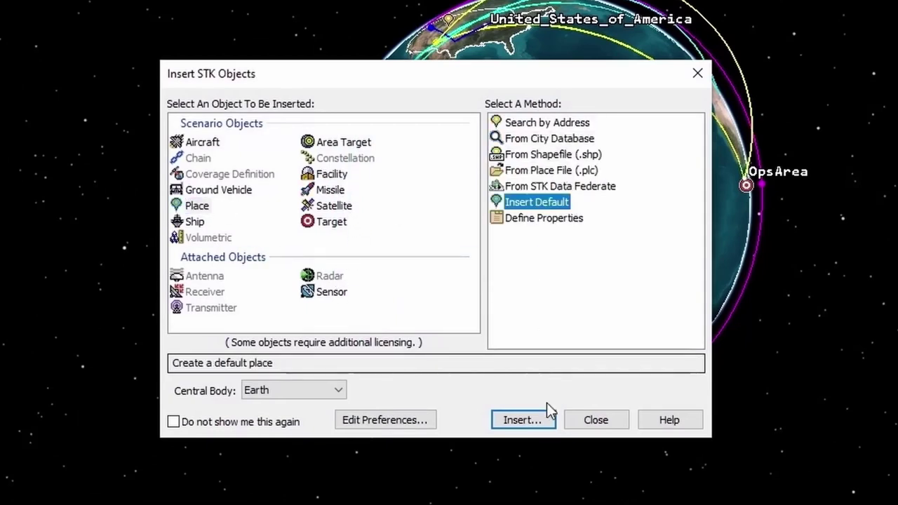
{"action": "left_click", "coordinate": [539, 423]}
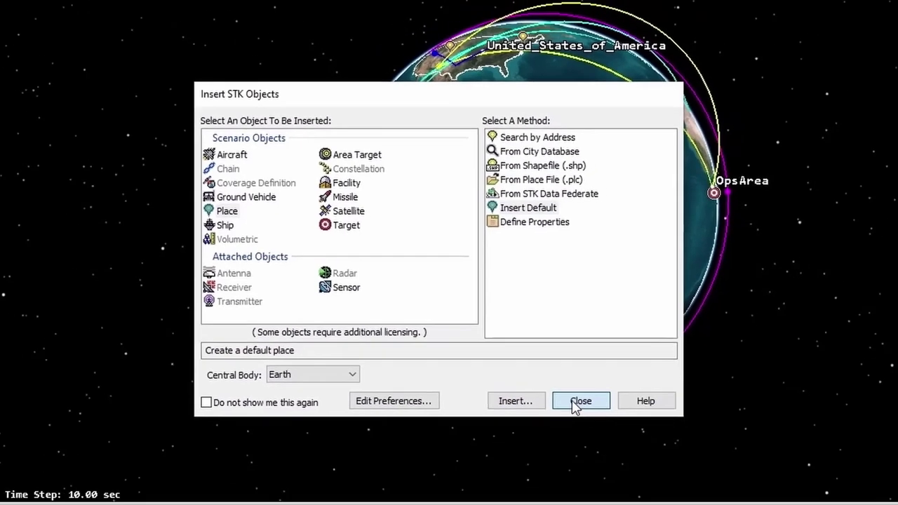
{"action": "left_click", "coordinate": [579, 401]}
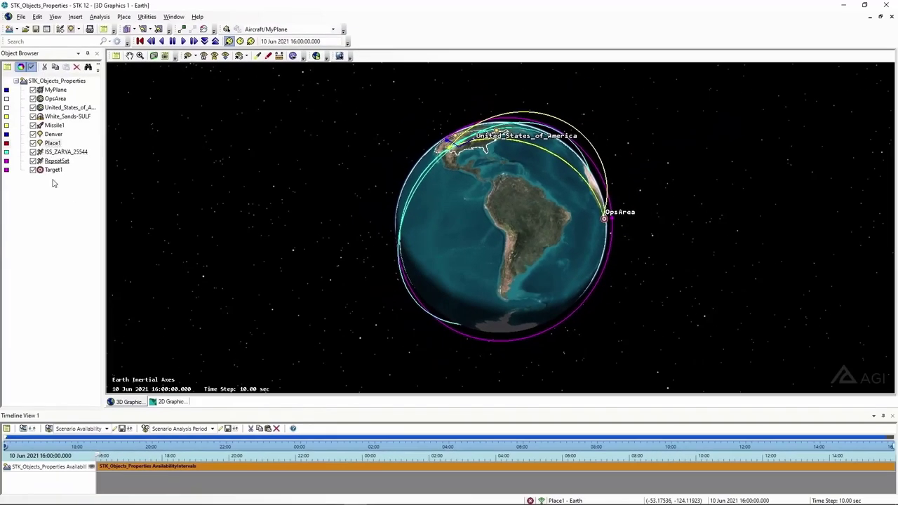
Zoom the 3D view to Place1's marker atop the office building.
{"action": "right_click", "coordinate": [56, 145]}
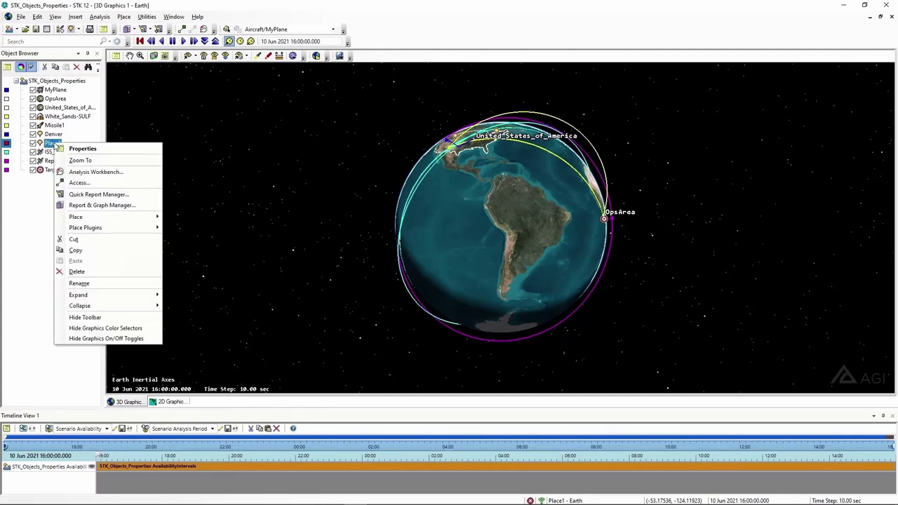
{"action": "left_click", "coordinate": [71, 161]}
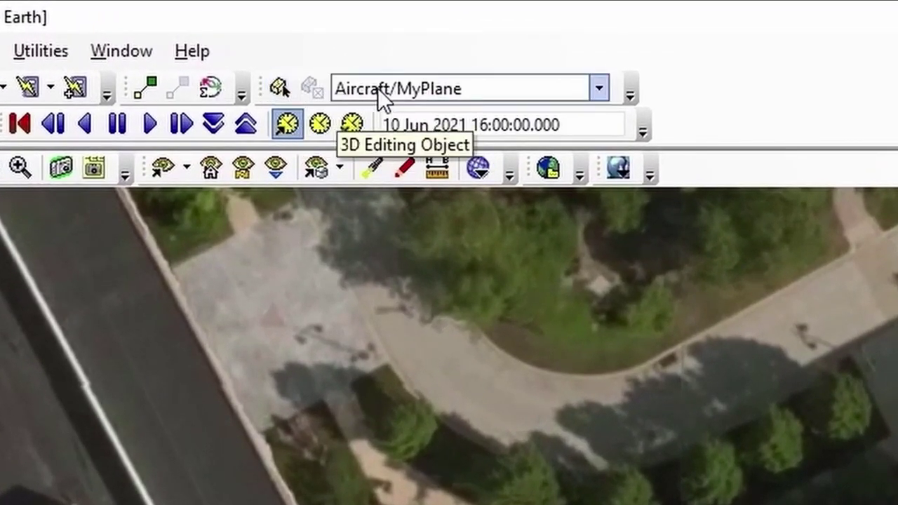
Pick Place1 for 3D object editing, drop it near the roof's left corner and accept.
{"action": "left_click", "coordinate": [600, 90]}
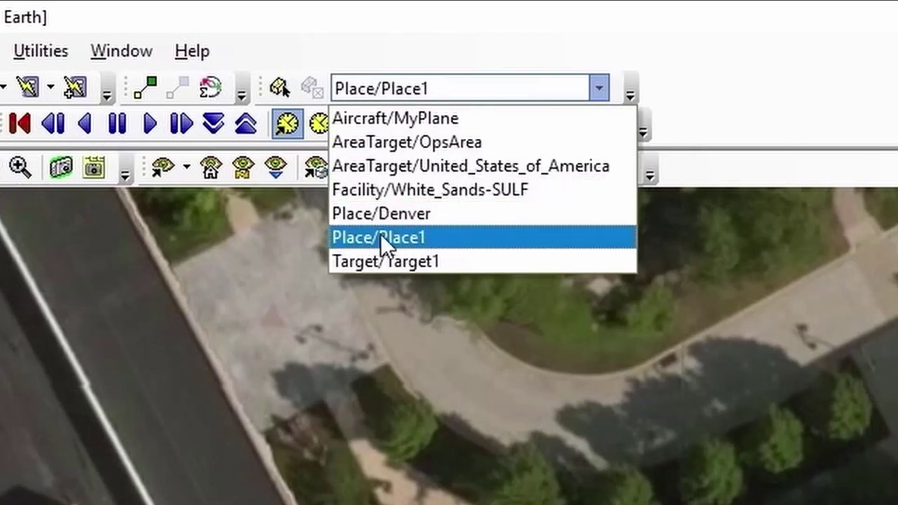
{"action": "left_click", "coordinate": [408, 236]}
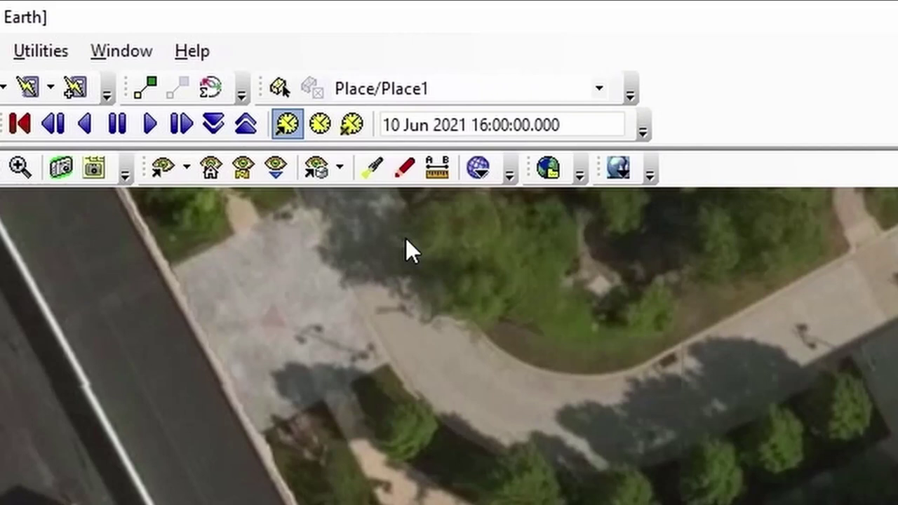
{"action": "left_click", "coordinate": [280, 83]}
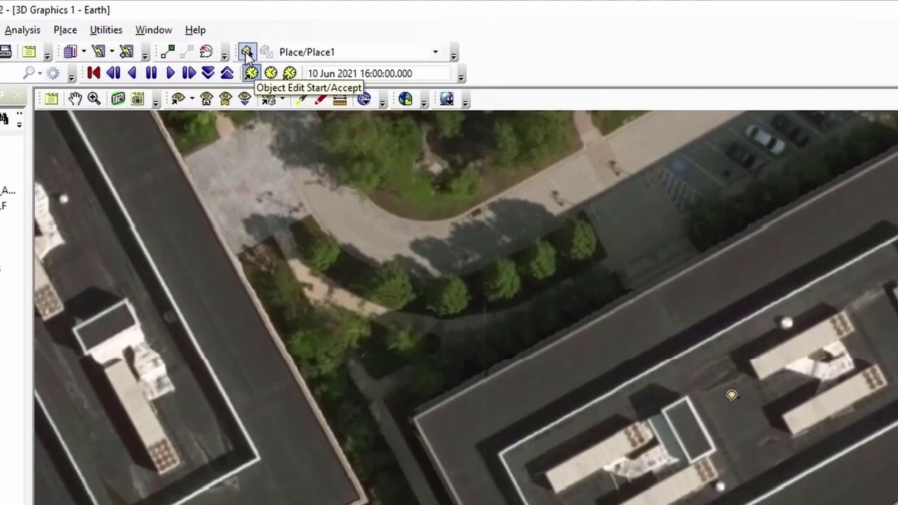
{"action": "left_click", "coordinate": [247, 53]}
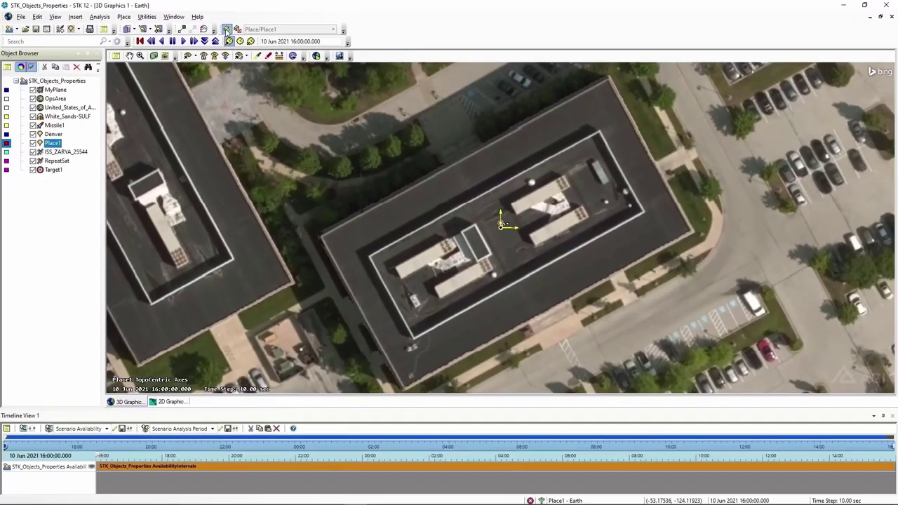
{"action": "left_click", "coordinate": [339, 239]}
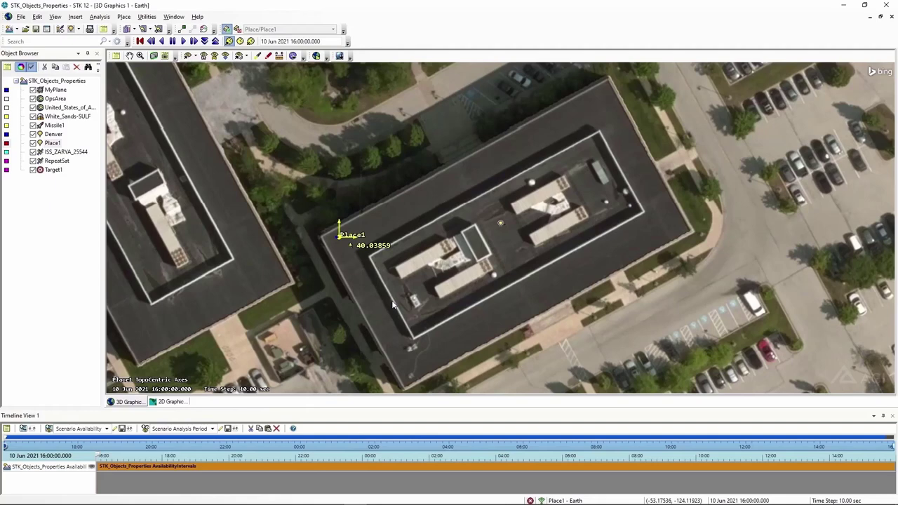
{"action": "left_click", "coordinate": [226, 29]}
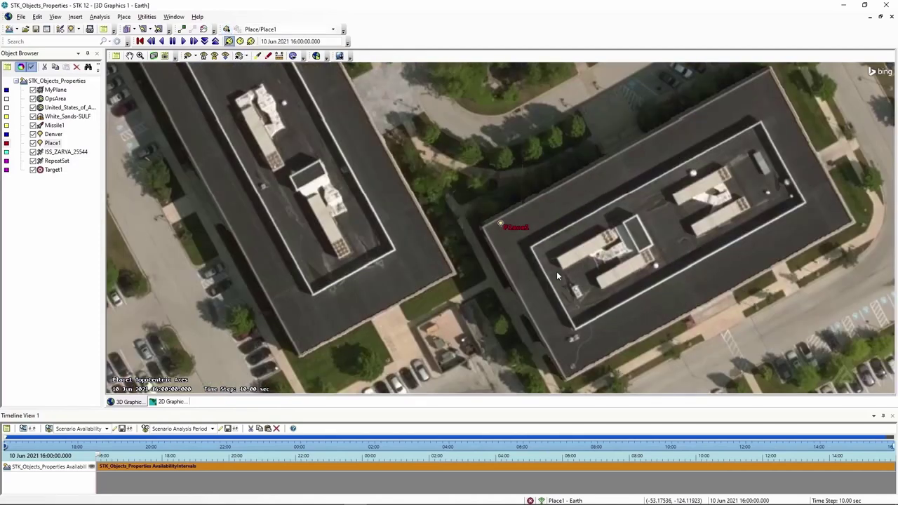
Set Place1's display colour to white from its Object Browser swatch.
{"action": "left_click", "coordinate": [7, 143]}
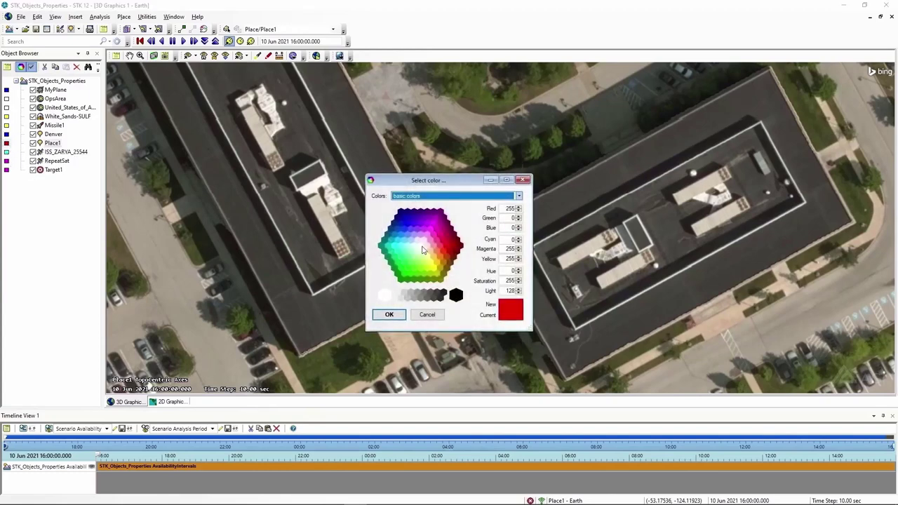
{"action": "left_click", "coordinate": [393, 315]}
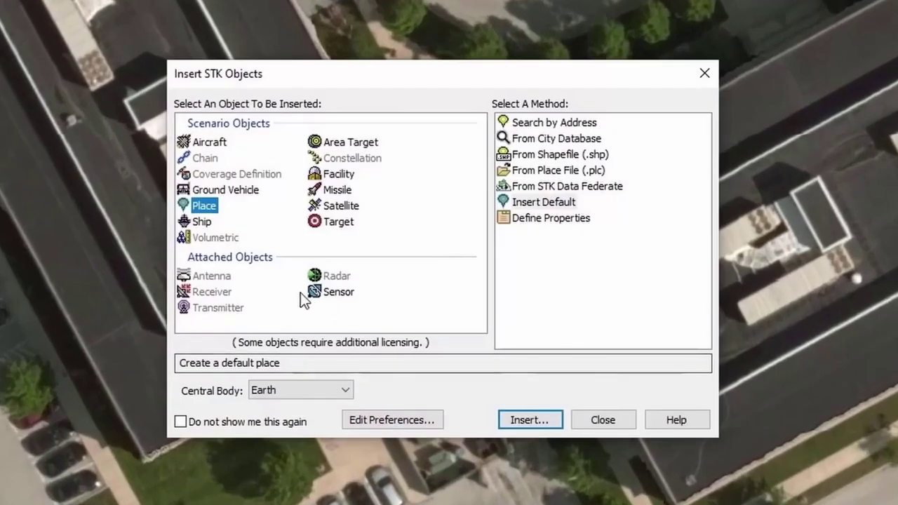
Insert a default Sensor with Place1 as its parent.
{"action": "left_click", "coordinate": [350, 297]}
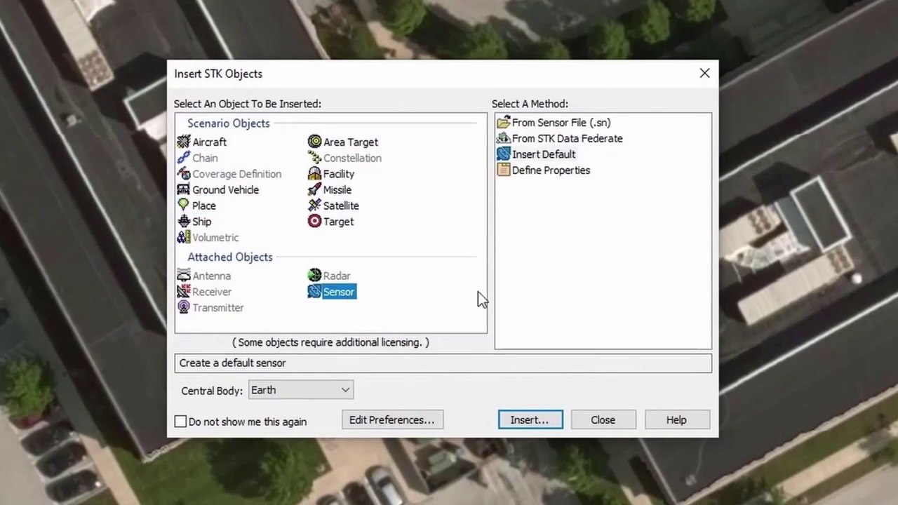
{"action": "left_click", "coordinate": [566, 158]}
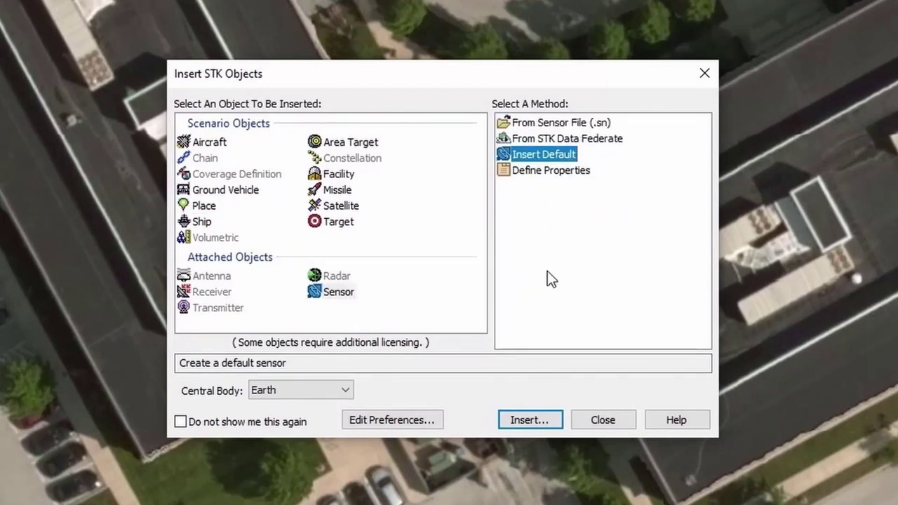
{"action": "left_click", "coordinate": [520, 419]}
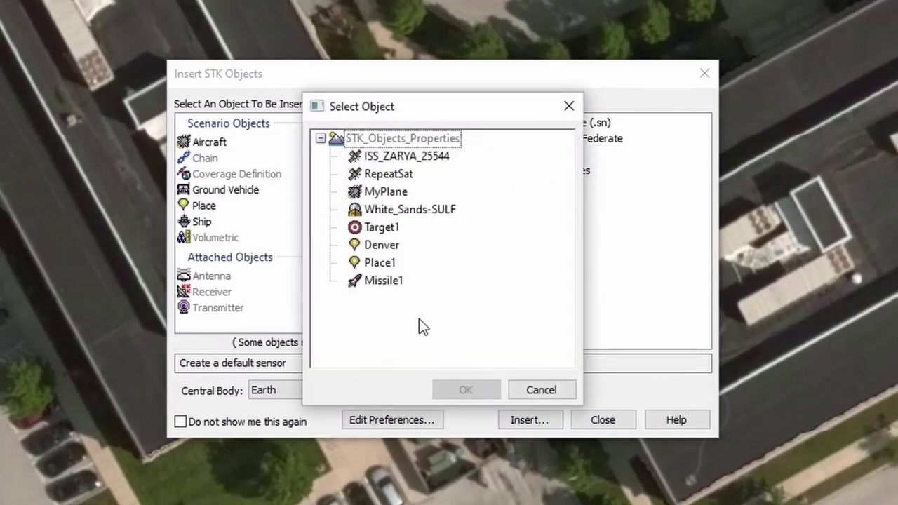
{"action": "left_click", "coordinate": [380, 264]}
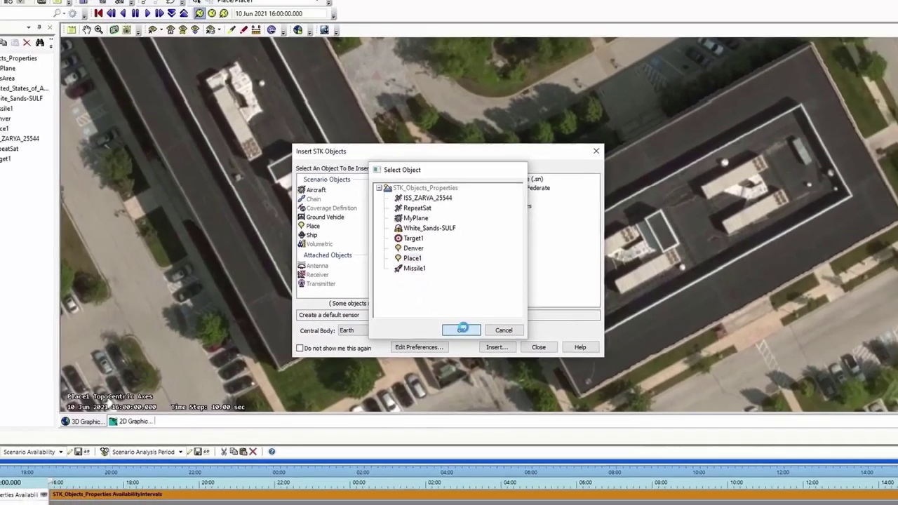
{"action": "left_click", "coordinate": [467, 384]}
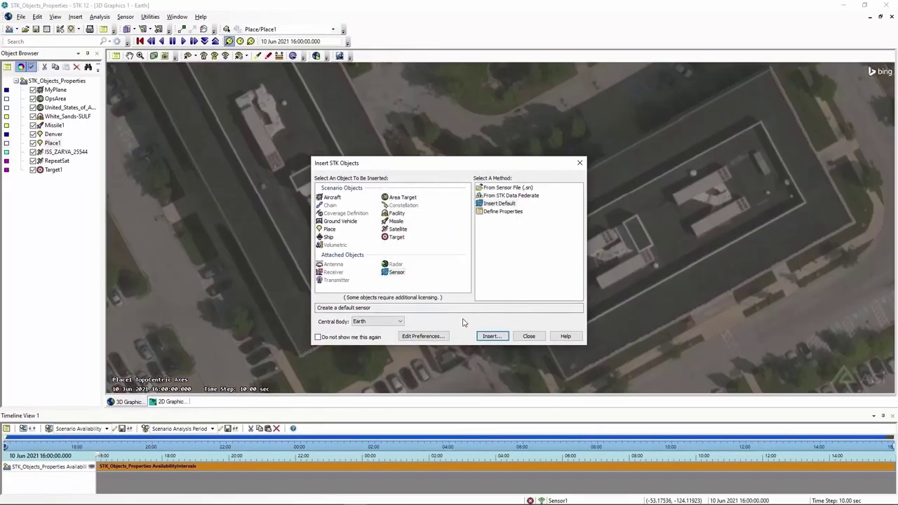
{"action": "left_click", "coordinate": [528, 336]}
Orbit and zoom the 3D view to see Sensor1's grey cone above the rooftop, then select Sensor1.
{"action": "left_click_drag", "start_coordinate": [546, 355], "coordinate": [491, 193]}
{"action": "scroll", "coordinate": [608, 185], "scroll_direction": "down", "scroll_amount": 5}
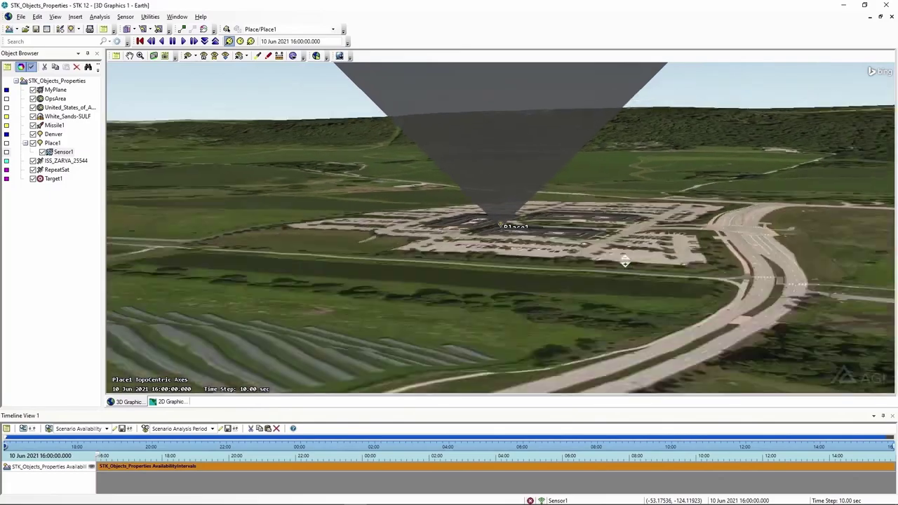
{"action": "right_click_drag", "start_coordinate": [570, 300], "coordinate": [533, 192]}
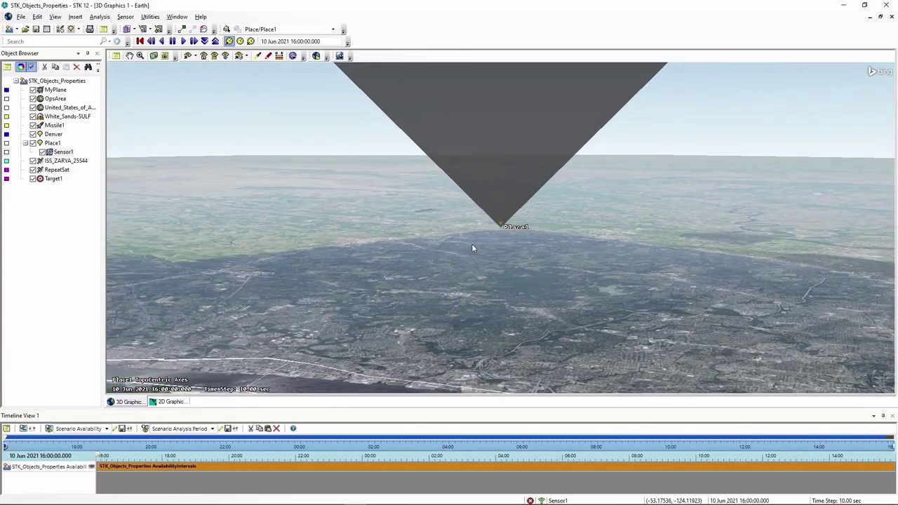
{"action": "left_click_drag", "start_coordinate": [444, 254], "coordinate": [549, 261]}
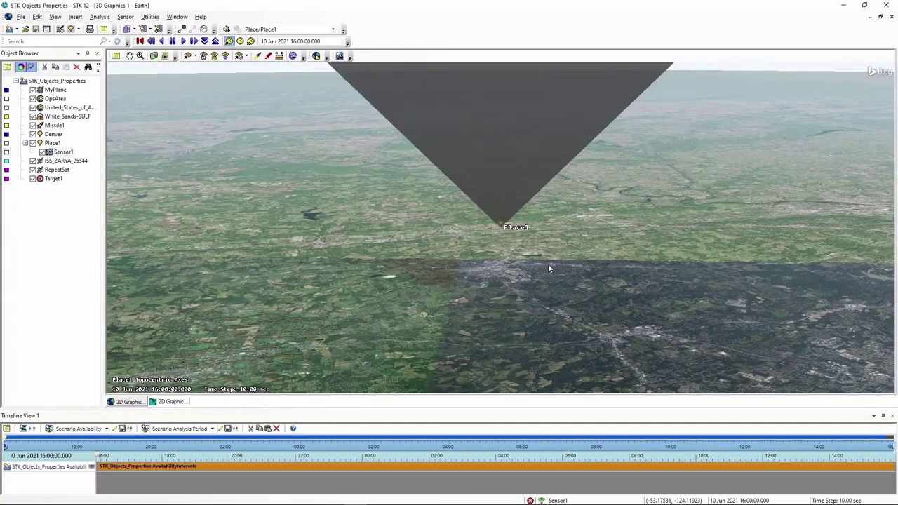
{"action": "left_click", "coordinate": [62, 152]}
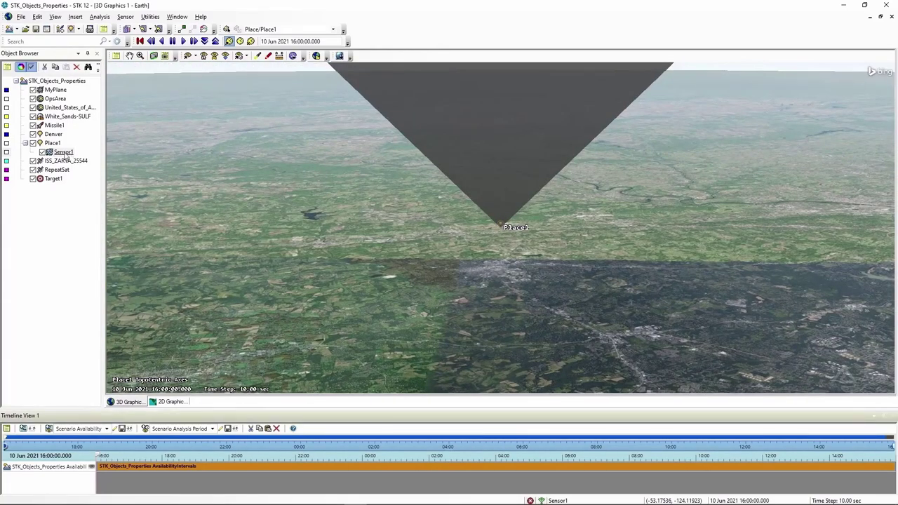
In Sensor1's properties, change the cone half angle from 45 to 90 deg.
{"action": "right_click", "coordinate": [64, 156]}
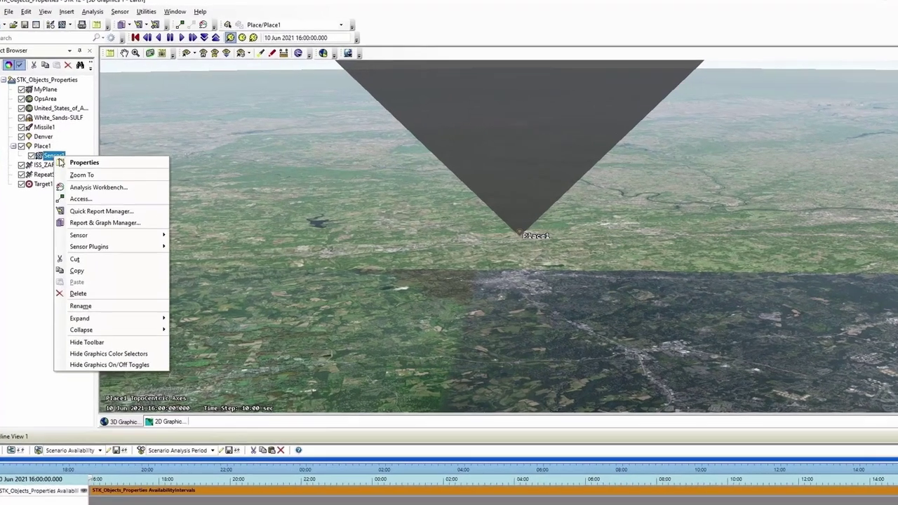
{"action": "left_click", "coordinate": [82, 161]}
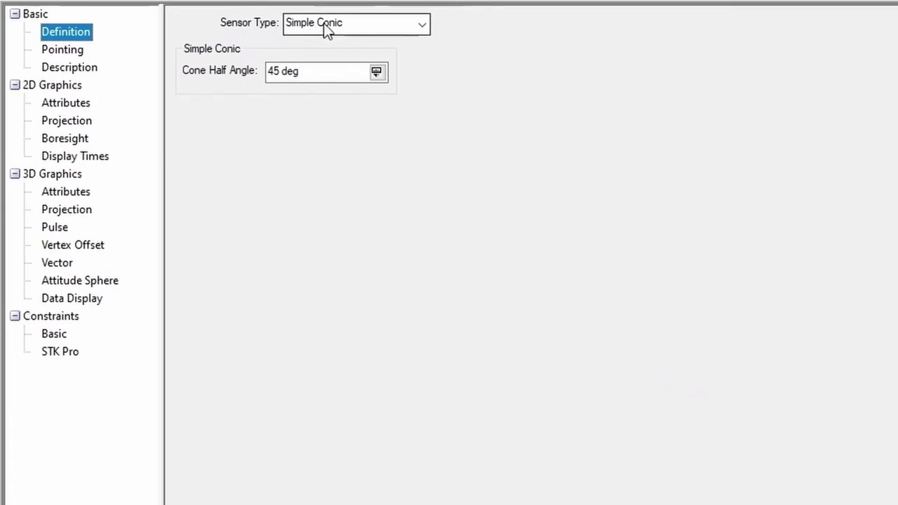
{"action": "left_click", "coordinate": [300, 78]}
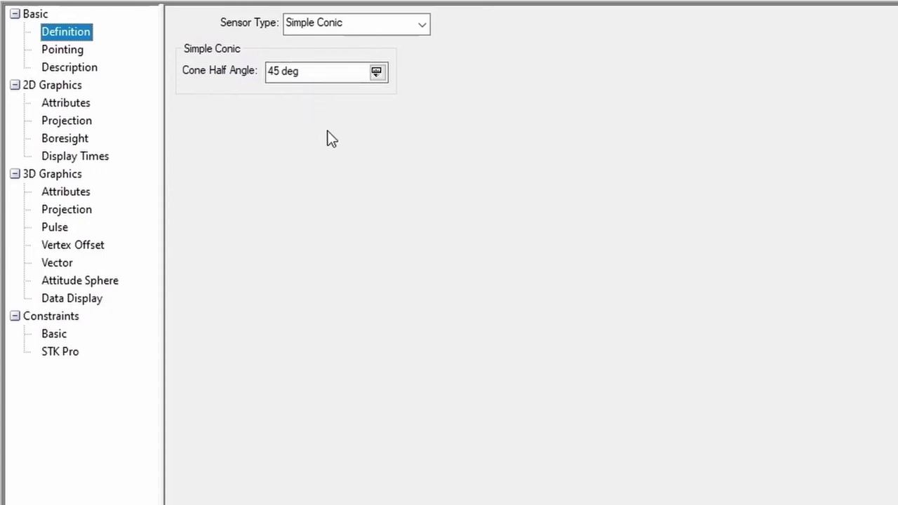
{"action": "left_click_drag", "start_coordinate": [332, 73], "coordinate": [245, 131]}
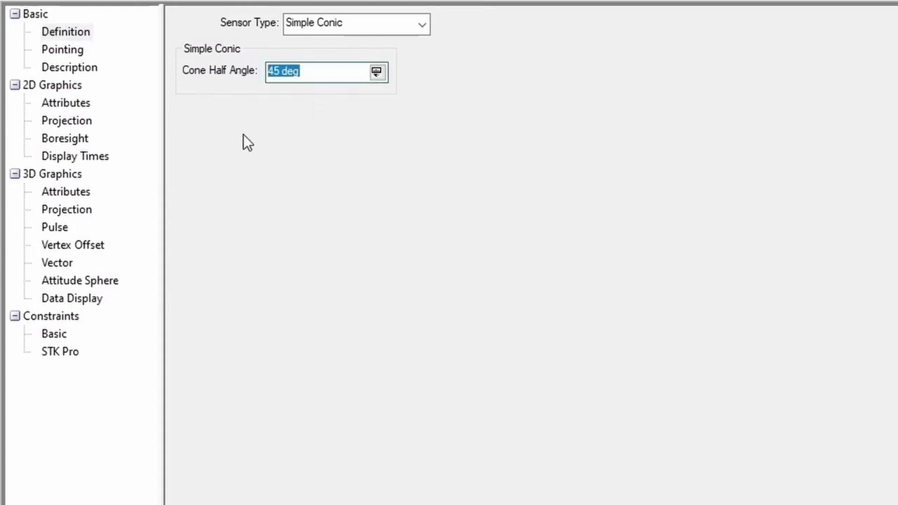
{"action": "type", "text": "90"}
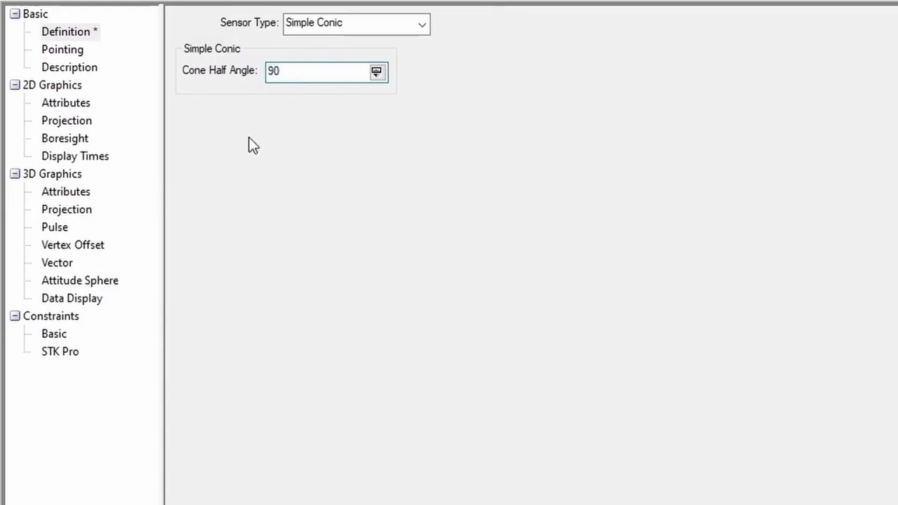
{"action": "key", "text": "Return"}
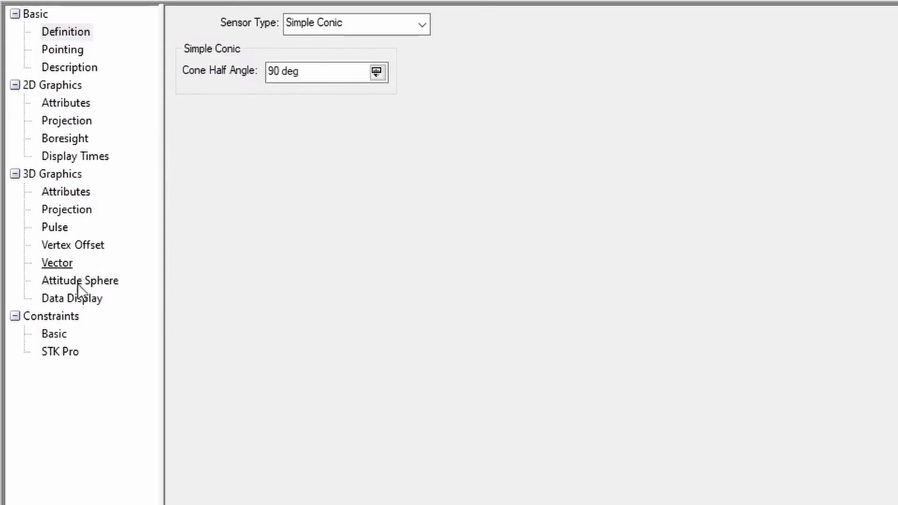
Enable a maximum range constraint of 1000 km under Basic constraints and apply.
{"action": "left_click", "coordinate": [52, 336]}
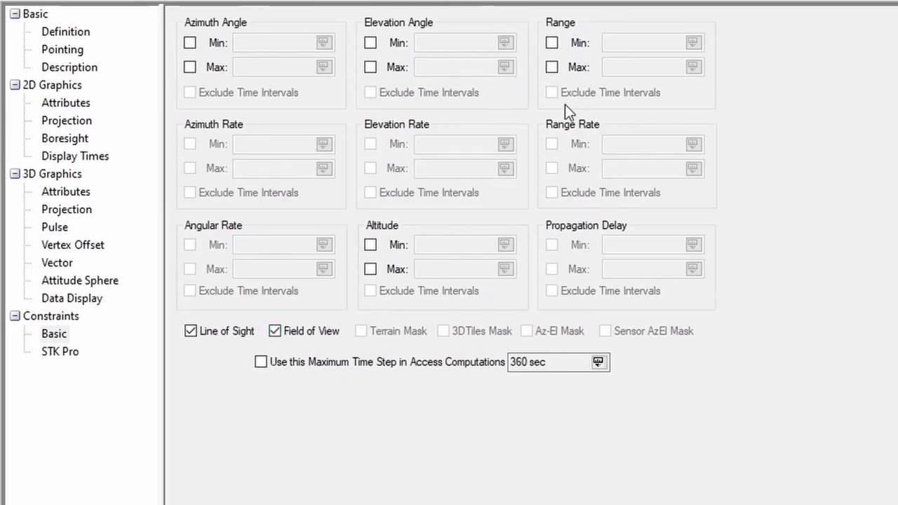
{"action": "left_click", "coordinate": [552, 68]}
{"action": "left_click", "coordinate": [666, 69]}
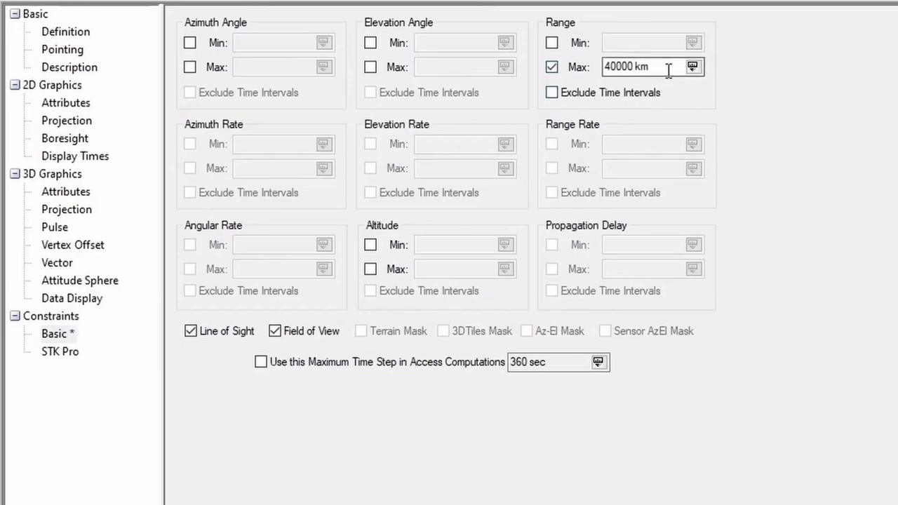
{"action": "key", "text": "shift+Home"}
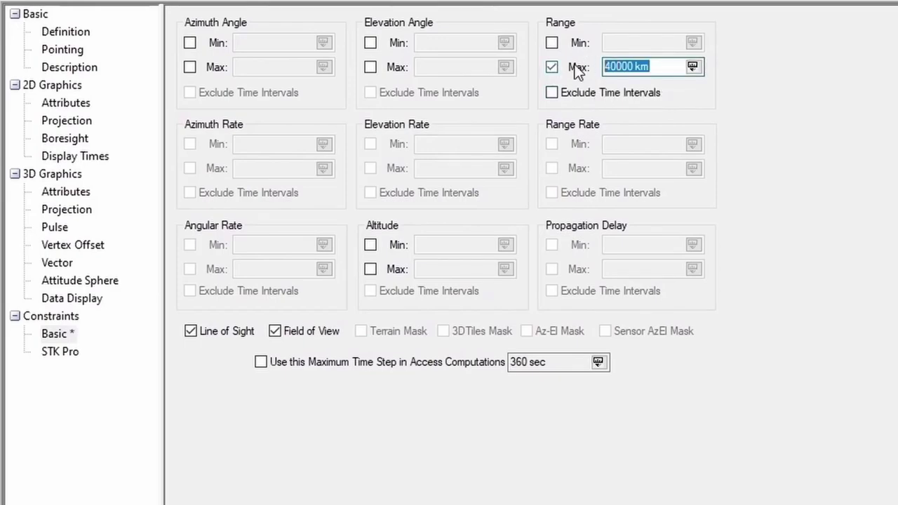
{"action": "type", "text": "1000"}
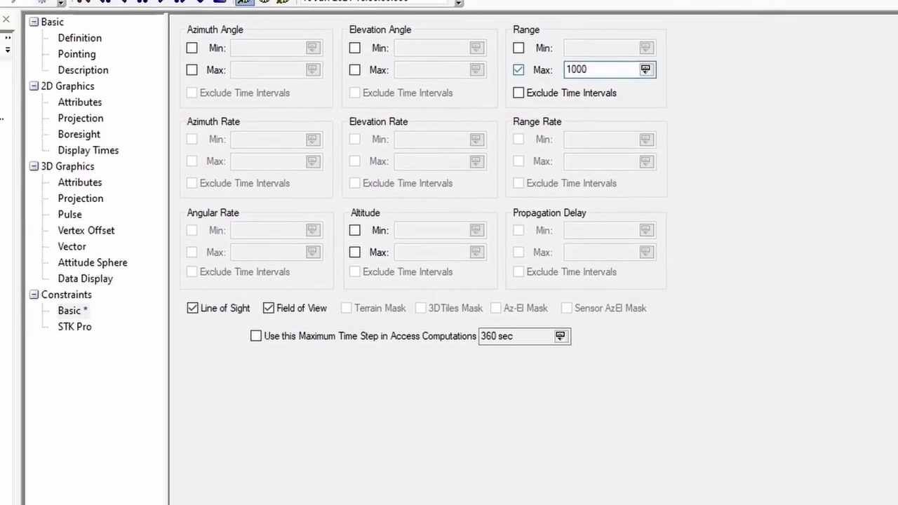
{"action": "key", "text": "Tab"}
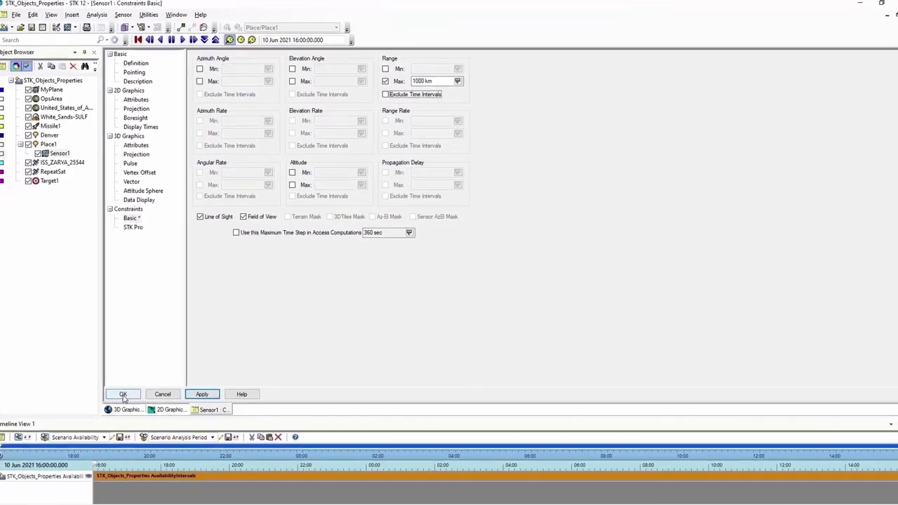
{"action": "left_click", "coordinate": [124, 386]}
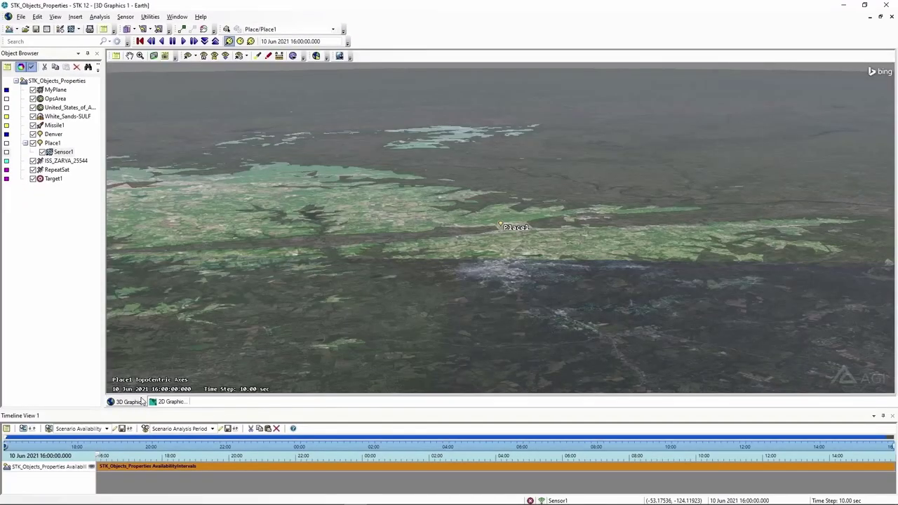
Zoom out and rotate the globe to inspect Sensor1's 1000 km hemisphere dome over Place1.
{"action": "right_click_drag", "start_coordinate": [392, 216], "coordinate": [375, 98]}
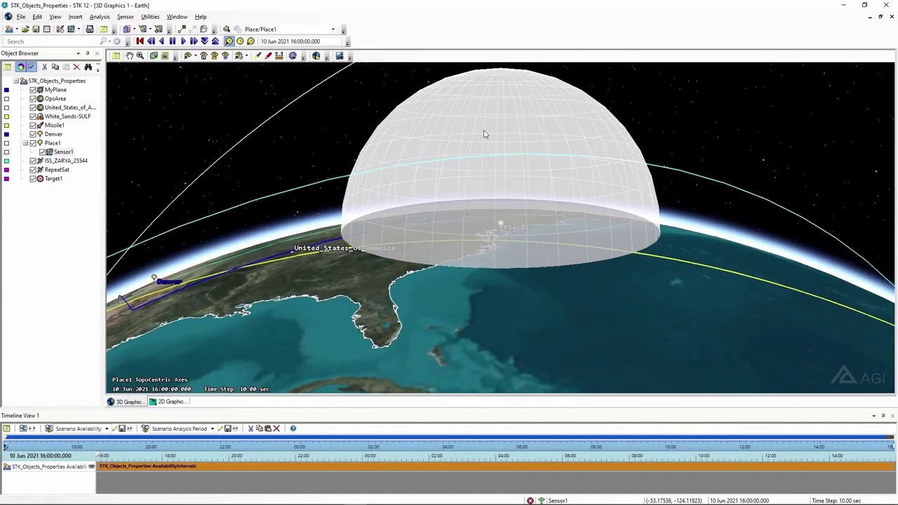
{"action": "left_click_drag", "start_coordinate": [483, 134], "coordinate": [351, 156]}
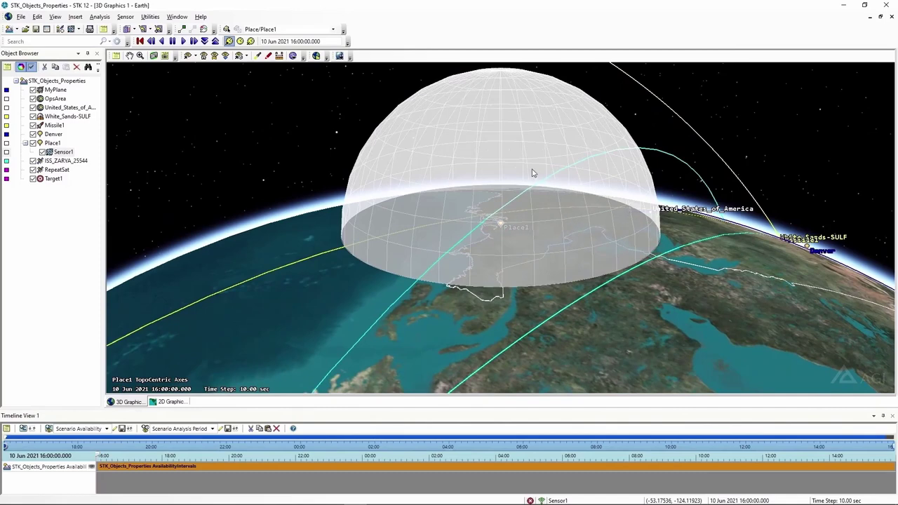
{"action": "left_click_drag", "start_coordinate": [437, 193], "coordinate": [611, 221]}
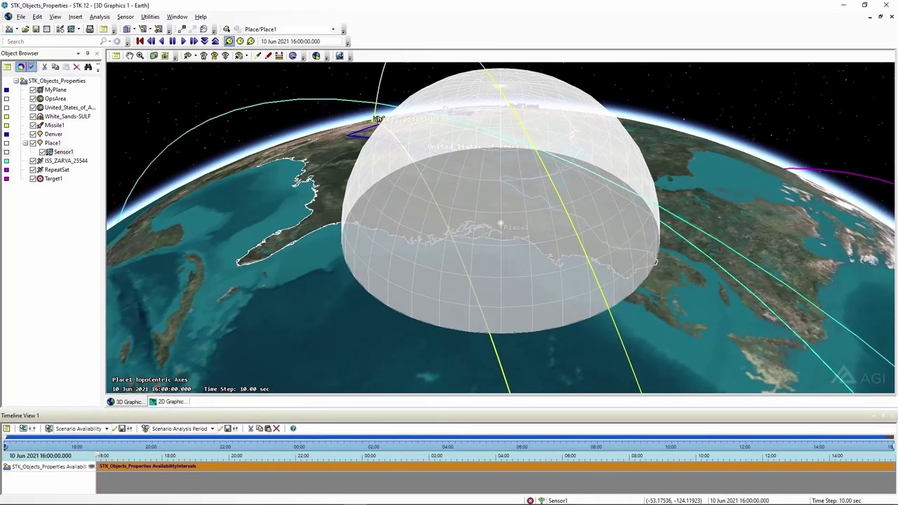